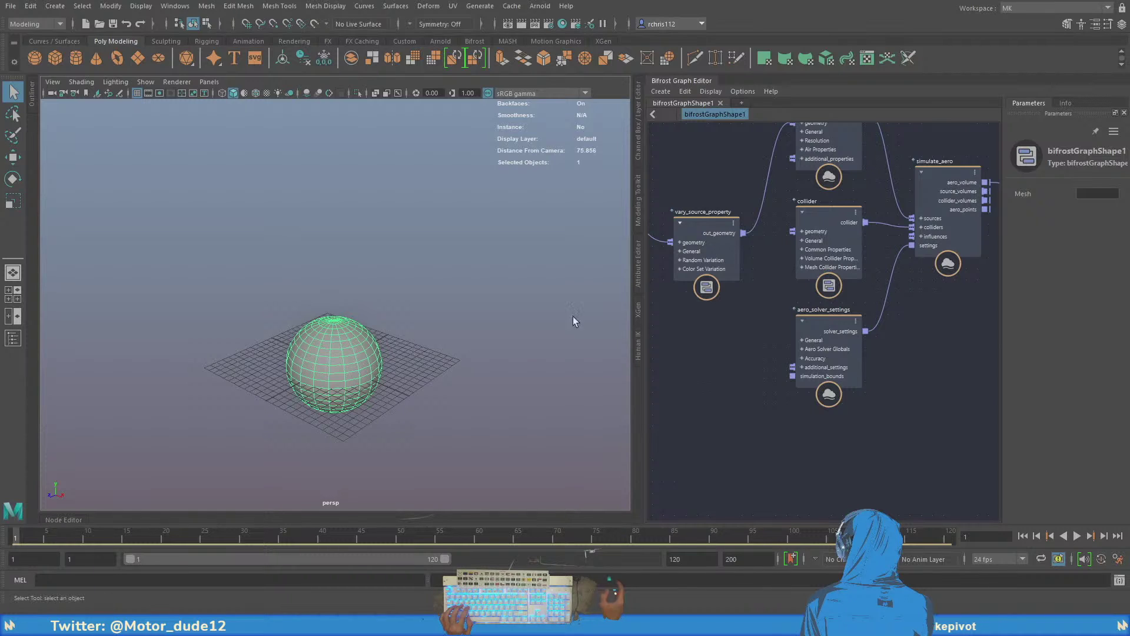
- Play the sphere's aero simulation and stop it around frame 52
{"action": "scroll", "coordinate": [716, 359], "scroll_direction": "down", "scroll_amount": 7}
{"action": "middle_click_drag", "start_coordinate": [714, 378], "coordinate": [737, 392], "text": "alt"}
{"action": "scroll", "coordinate": [756, 363], "scroll_direction": "up", "scroll_amount": 1}
{"action": "scroll", "coordinate": [757, 367], "scroll_direction": "up", "scroll_amount": 3}
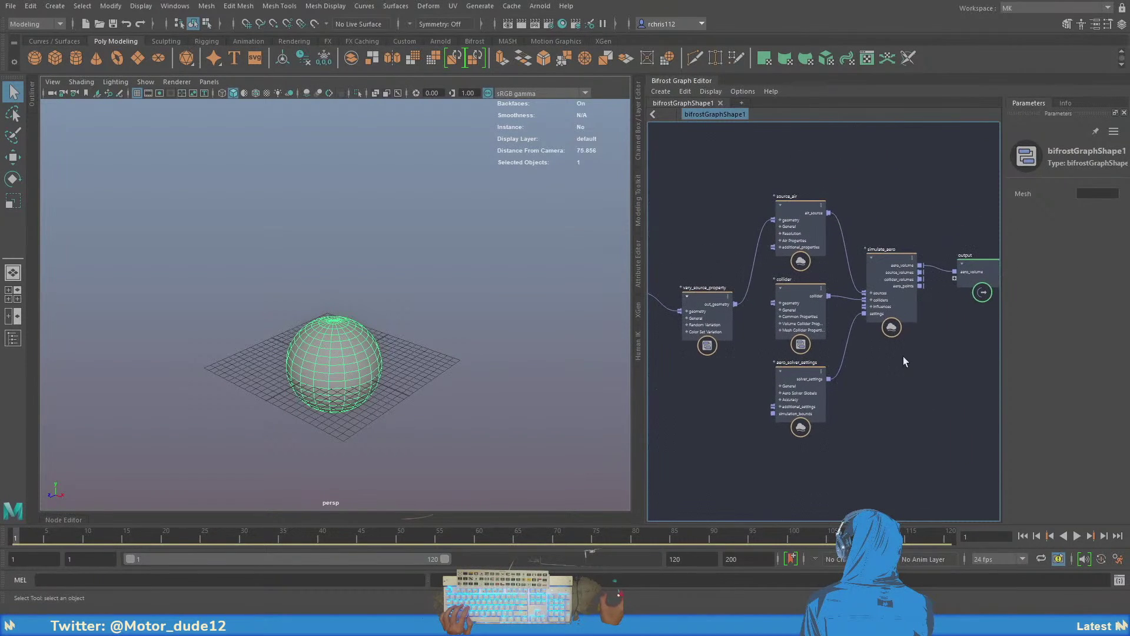
{"action": "scroll", "coordinate": [889, 366], "scroll_direction": "down", "scroll_amount": 2}
{"action": "scroll", "coordinate": [747, 379], "scroll_direction": "up", "scroll_amount": 2}
{"action": "middle_click_drag", "start_coordinate": [732, 396], "coordinate": [704, 404], "text": "alt"}
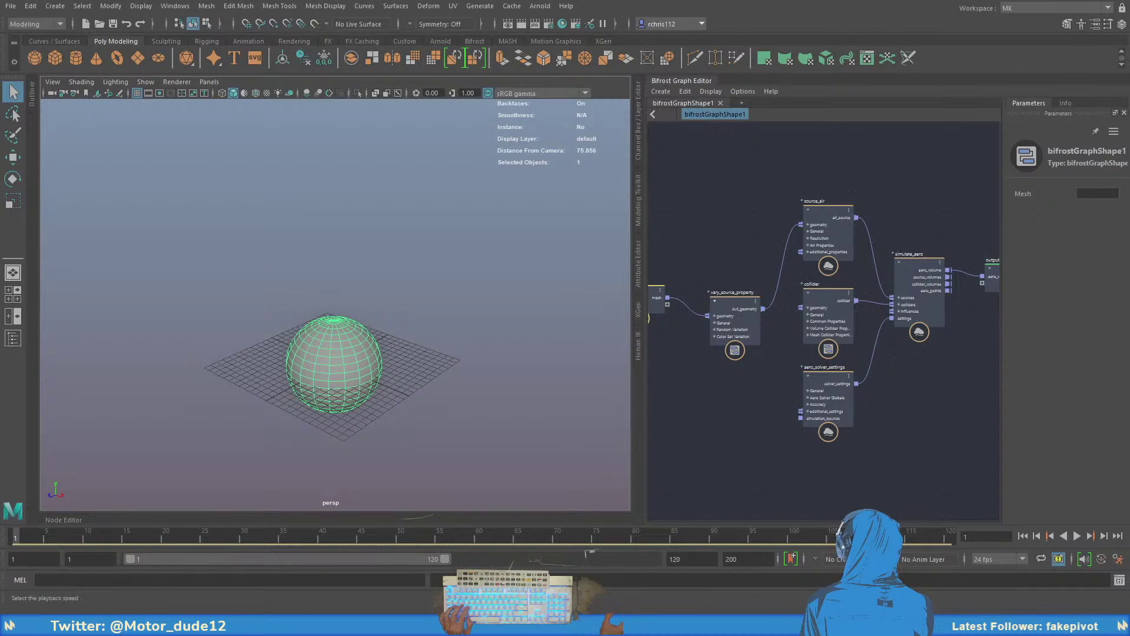
{"action": "left_click", "coordinate": [1077, 535]}
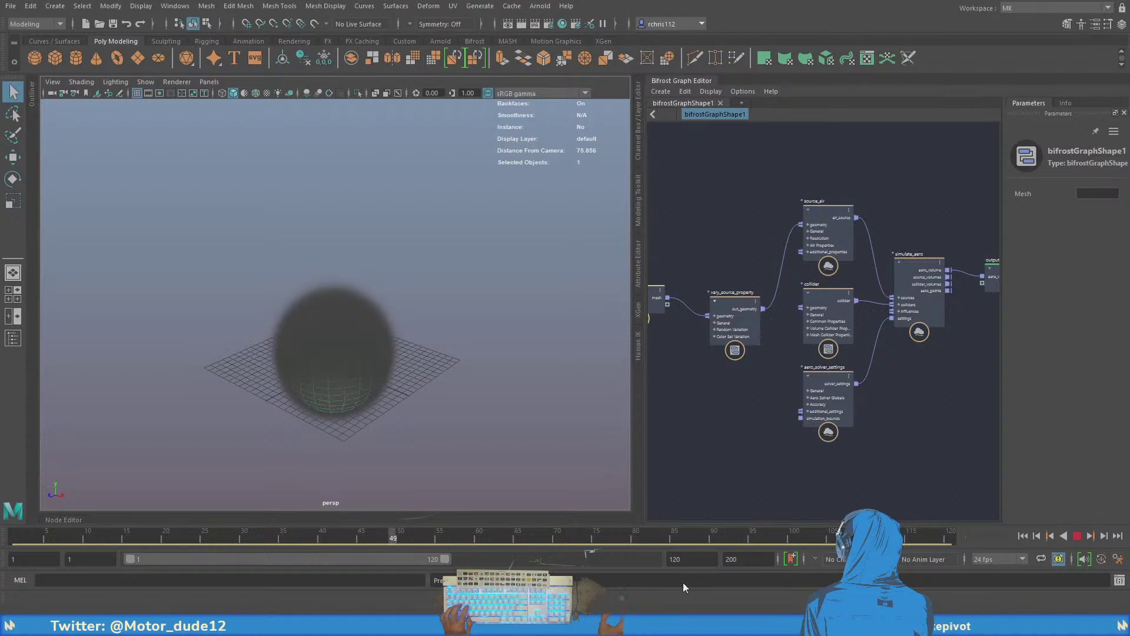
{"action": "left_click", "coordinate": [1077, 536]}
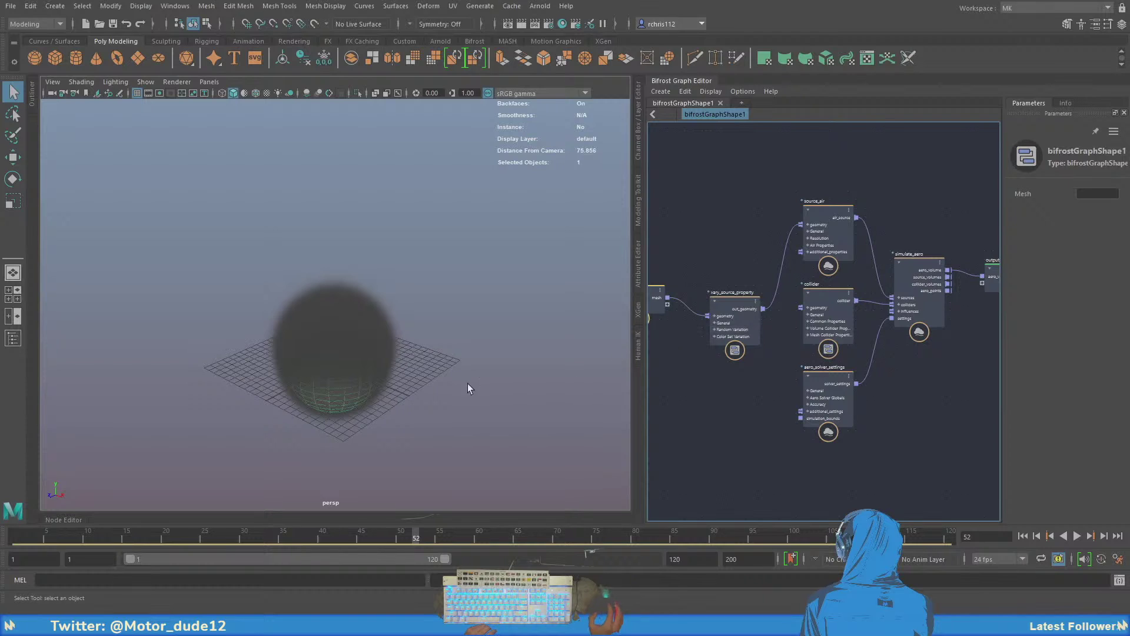
- Inspect the simulated smoke around the sphere from several angles, and return the timeline to frame 1
{"action": "scroll", "coordinate": [433, 341], "scroll_direction": "up", "scroll_amount": 5}
{"action": "scroll", "coordinate": [404, 306], "scroll_direction": "down", "scroll_amount": 8}
{"action": "scroll", "coordinate": [404, 312], "scroll_direction": "up", "scroll_amount": 4}
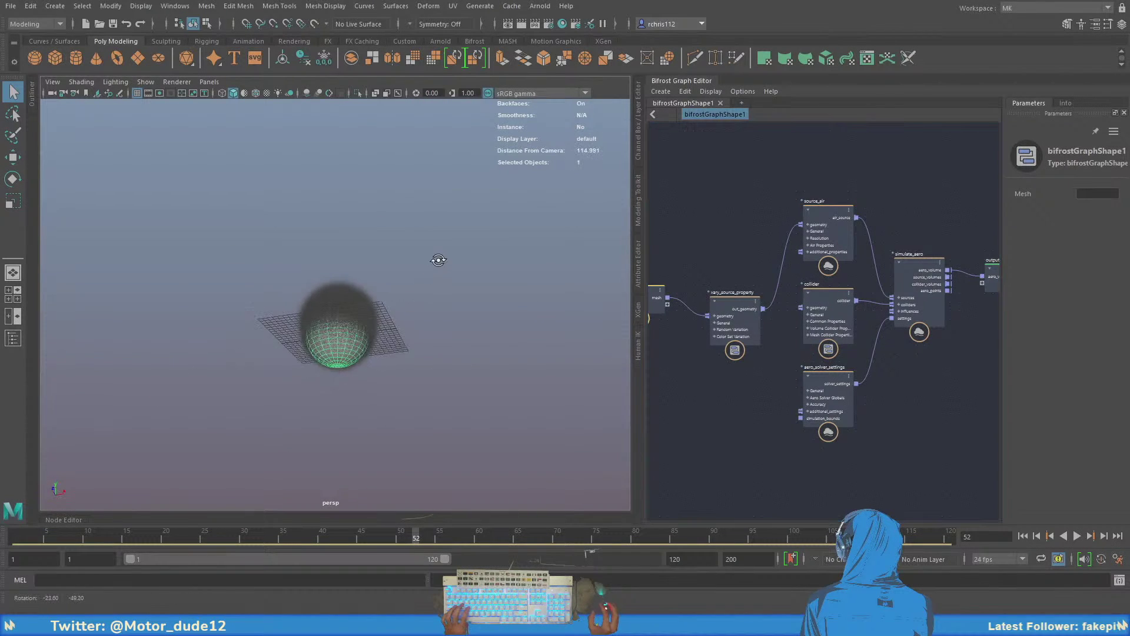
{"action": "scroll", "coordinate": [482, 355], "scroll_direction": "down", "scroll_amount": 2}
{"action": "scroll", "coordinate": [433, 320], "scroll_direction": "up", "scroll_amount": 3}
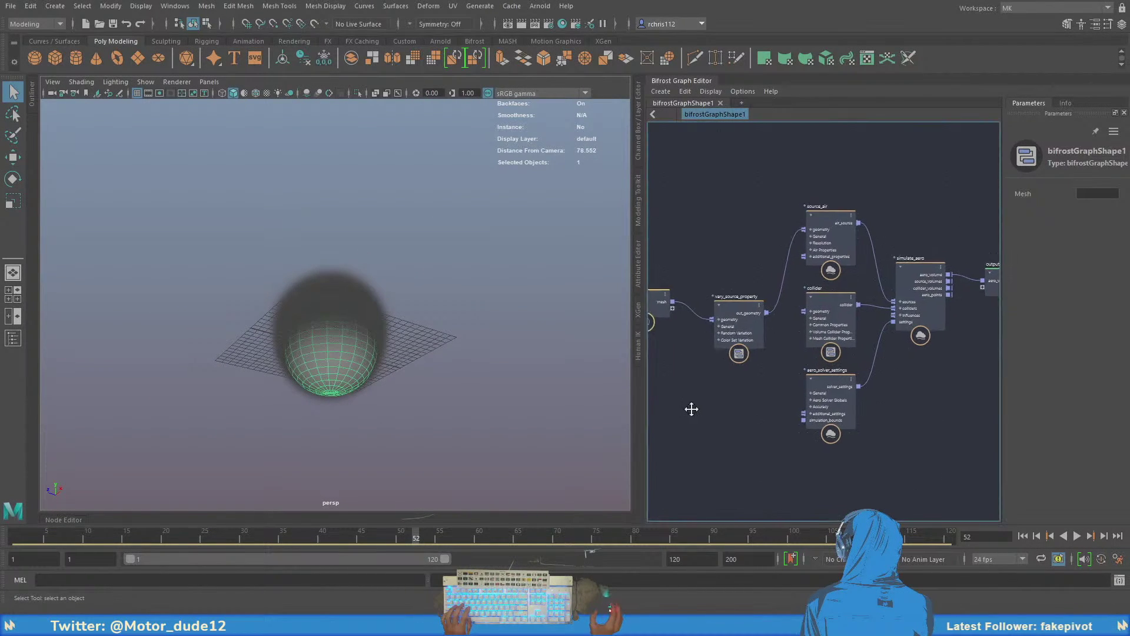
{"action": "scroll", "coordinate": [711, 407], "scroll_direction": "up", "scroll_amount": 5}
{"action": "scroll", "coordinate": [730, 419], "scroll_direction": "down", "scroll_amount": 3}
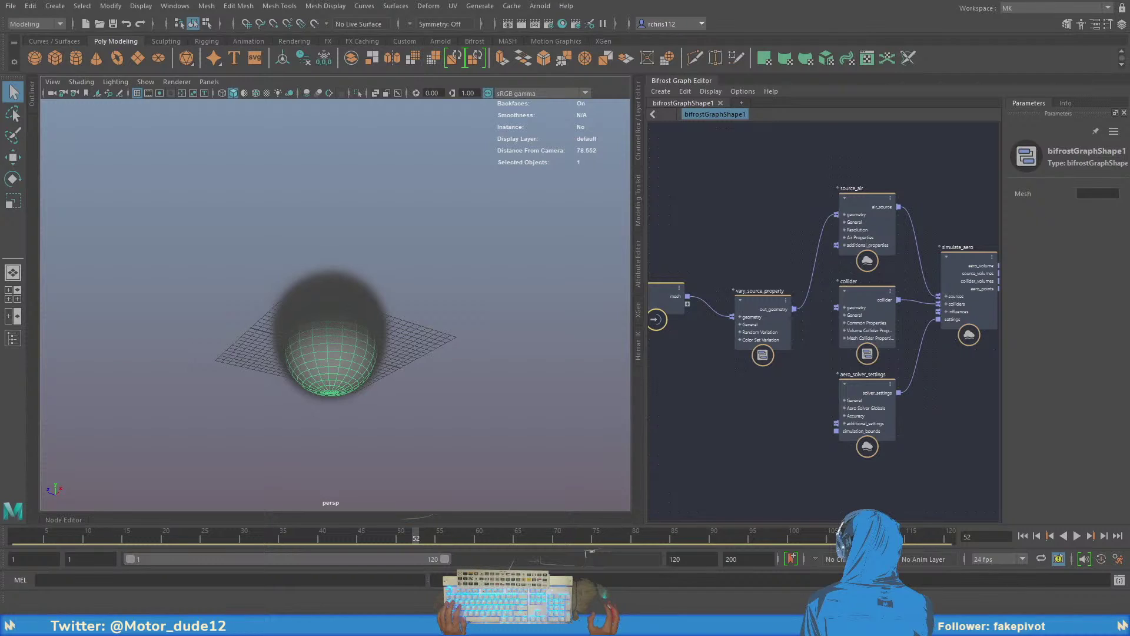
{"action": "left_click", "coordinate": [17, 538]}
{"action": "left_click_drag", "start_coordinate": [460, 220], "coordinate": [344, 340], "text": "alt"}
{"action": "scroll", "coordinate": [386, 280], "scroll_direction": "up", "scroll_amount": 4}
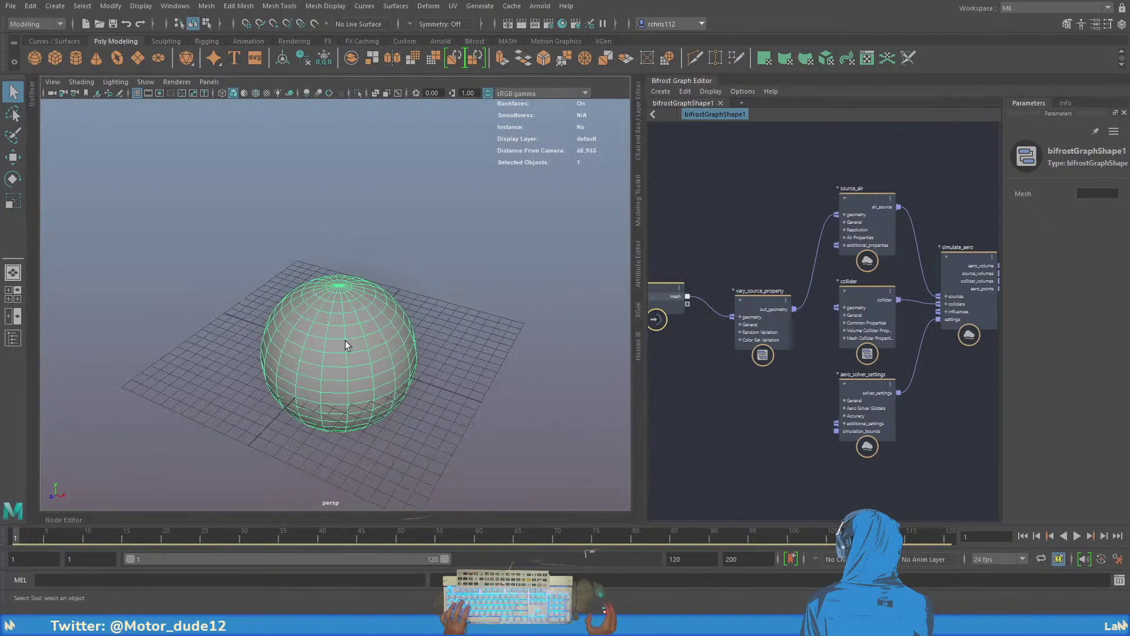
{"action": "middle_click_drag", "start_coordinate": [443, 348], "coordinate": [444, 349], "text": "alt"}
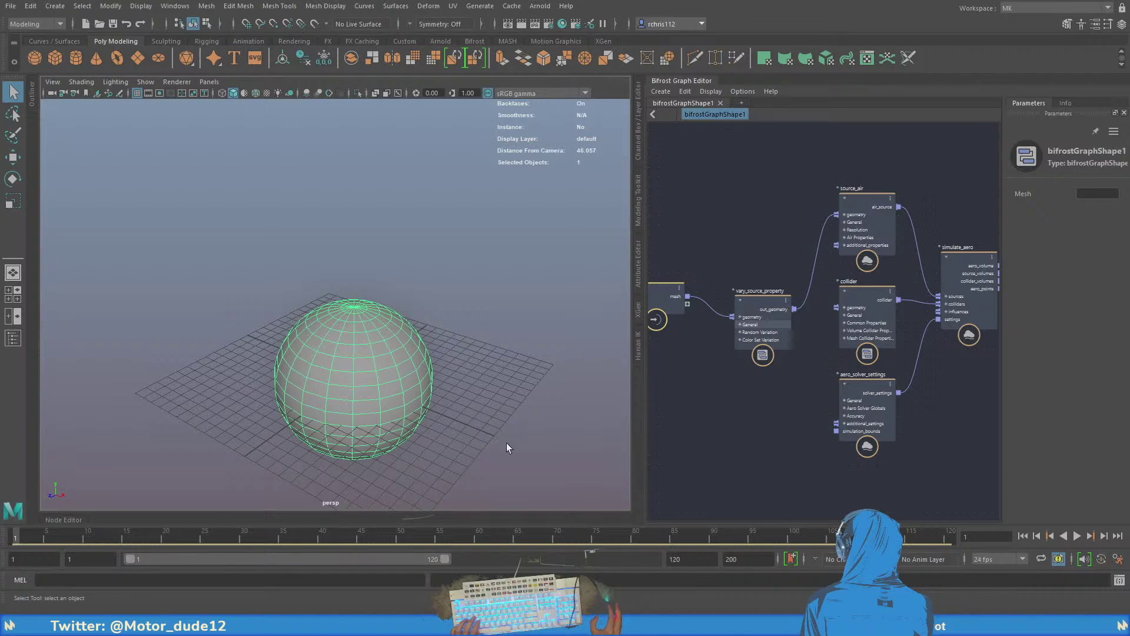
- Delete the connection between the input mesh and the geometry port of vary_source_property
{"action": "scroll", "coordinate": [474, 386], "scroll_direction": "down", "scroll_amount": 3}
{"action": "middle_click_drag", "start_coordinate": [708, 309], "coordinate": [765, 299]}
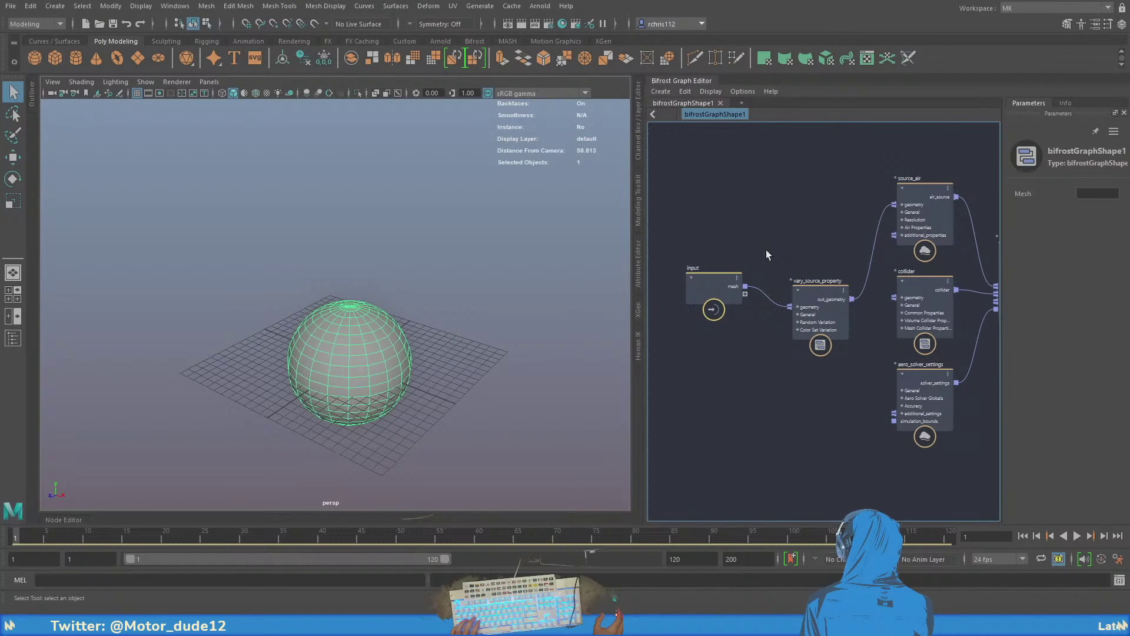
{"action": "left_click", "coordinate": [765, 299]}
{"action": "key", "text": "Delete"}
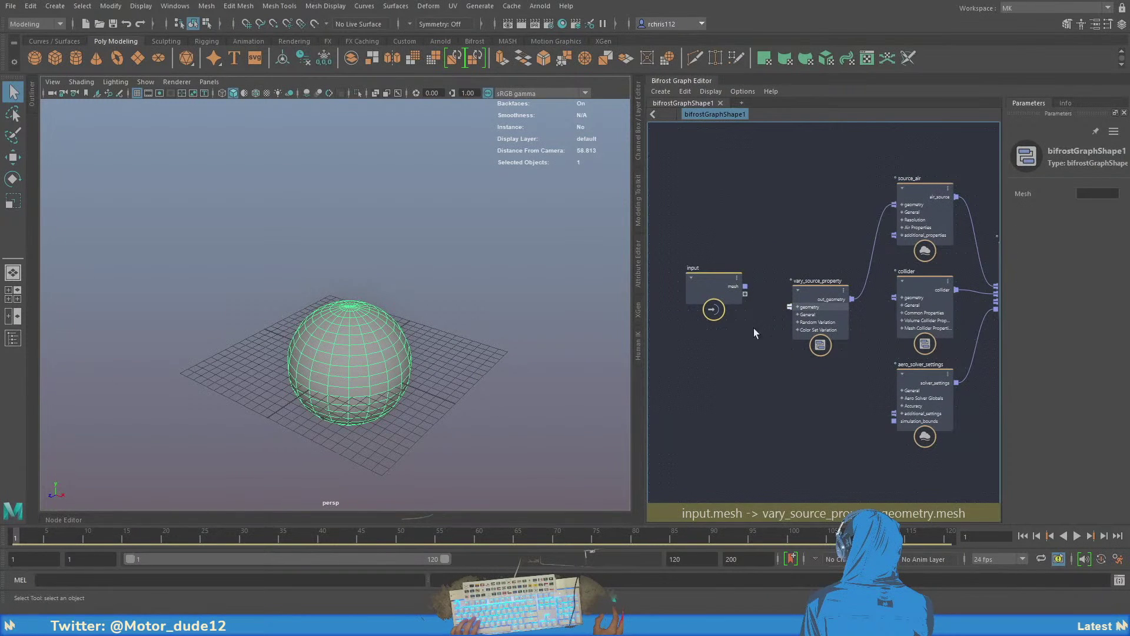
- Show the Outliner and hide the sphere in the scene
{"action": "left_click", "coordinate": [33, 93]}
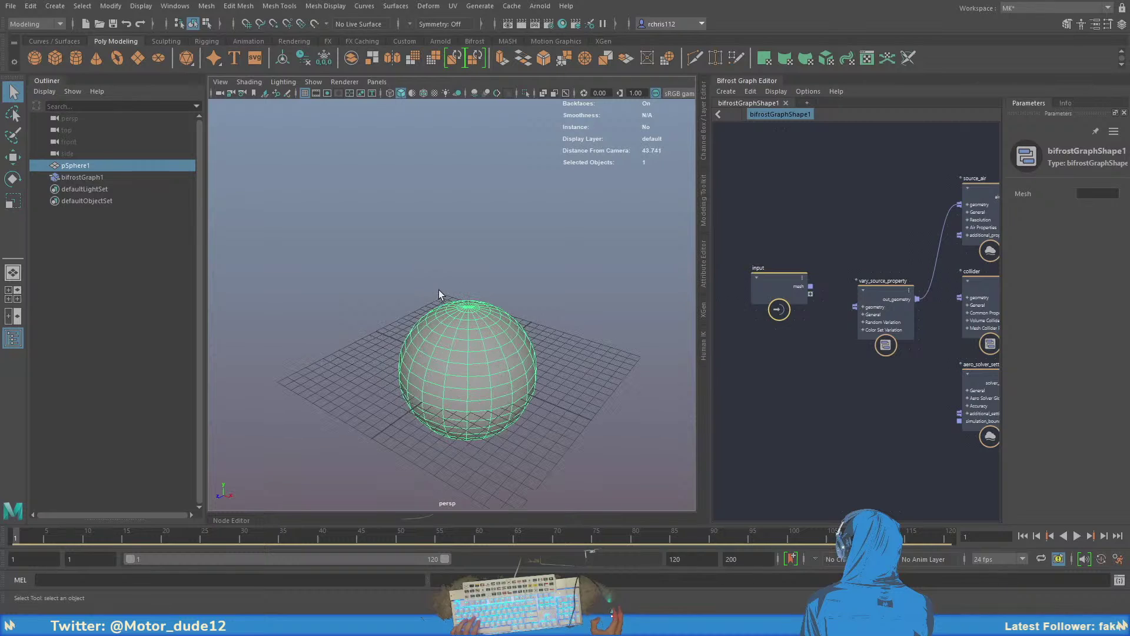
{"action": "key", "text": "ctrl+h"}
{"action": "scroll", "coordinate": [461, 371], "scroll_direction": "up", "scroll_amount": 3}
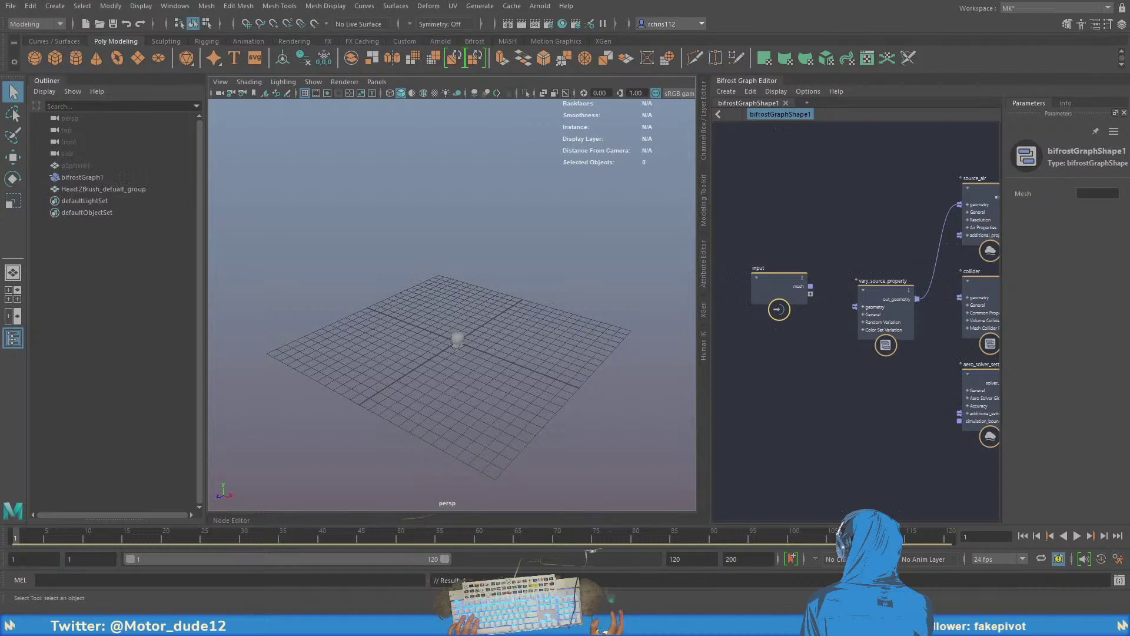
- Scale the head mesh up uniformly until it fills much of the grid
{"action": "left_click", "coordinate": [82, 177]}
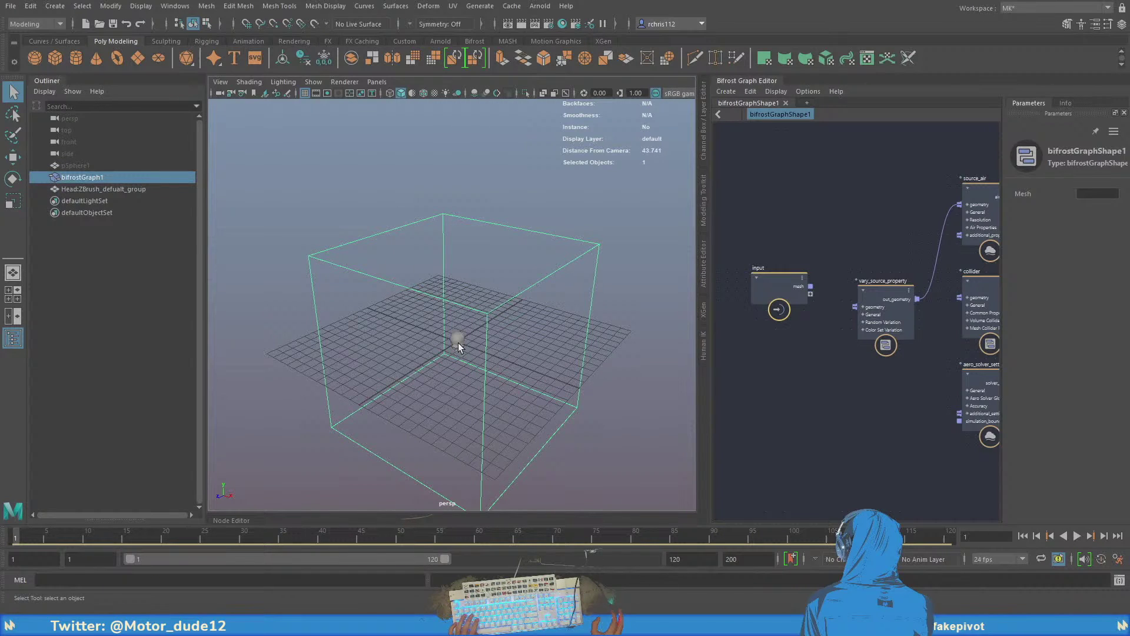
{"action": "key", "text": "f"}
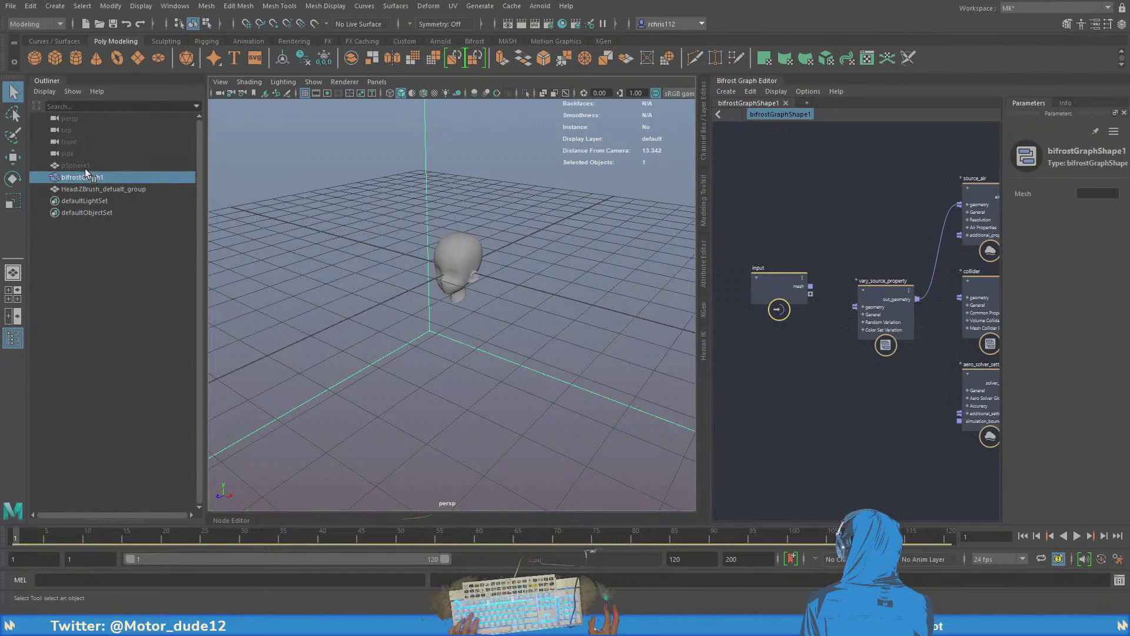
{"action": "left_click", "coordinate": [91, 190]}
{"action": "key", "text": "r"}
{"action": "left_click_drag", "start_coordinate": [457, 268], "coordinate": [665, 332]}
{"action": "scroll", "coordinate": [438, 326], "scroll_direction": "down", "scroll_amount": 6}
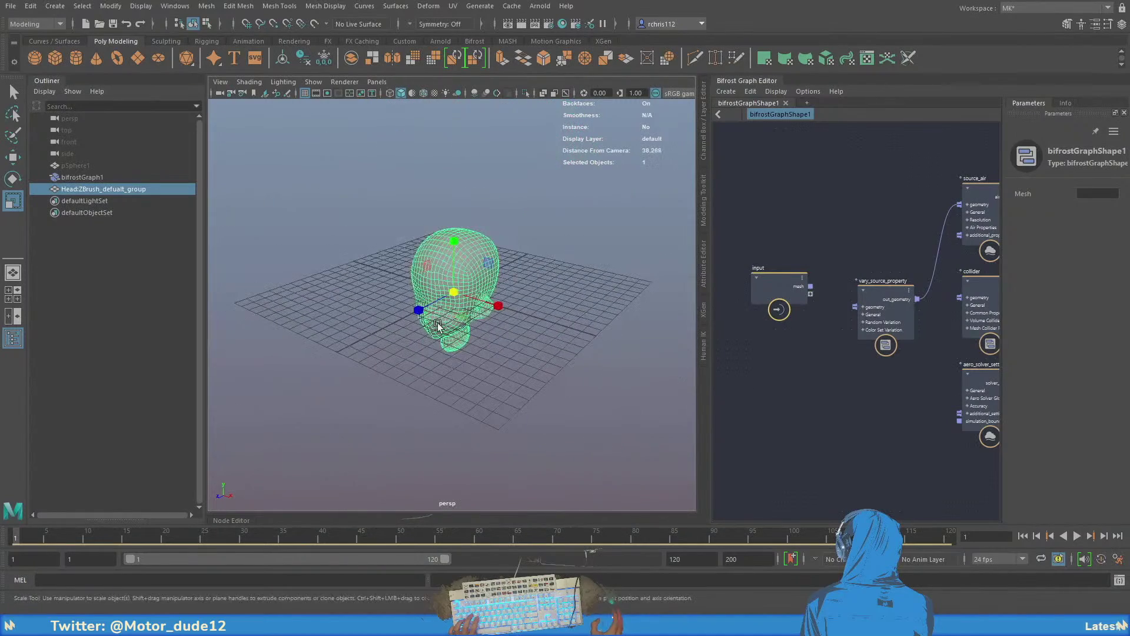
{"action": "left_click_drag", "start_coordinate": [454, 292], "coordinate": [580, 359]}
{"action": "key", "text": "q"}
{"action": "middle_click_drag", "start_coordinate": [458, 233], "coordinate": [475, 259], "text": "alt"}
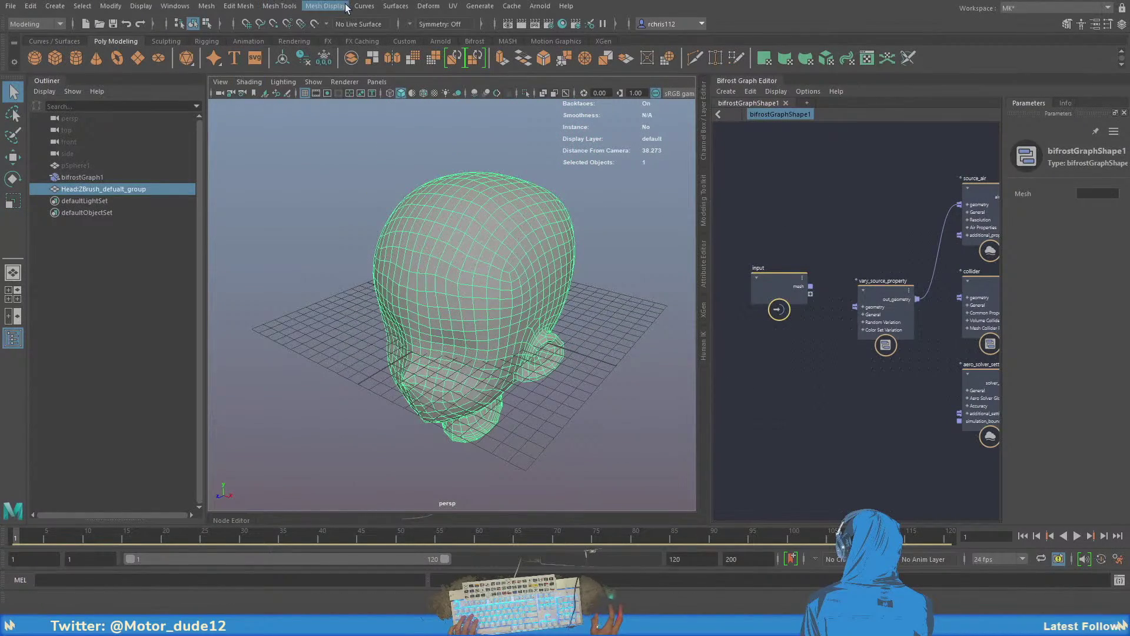
{"action": "left_click", "coordinate": [593, 310]}
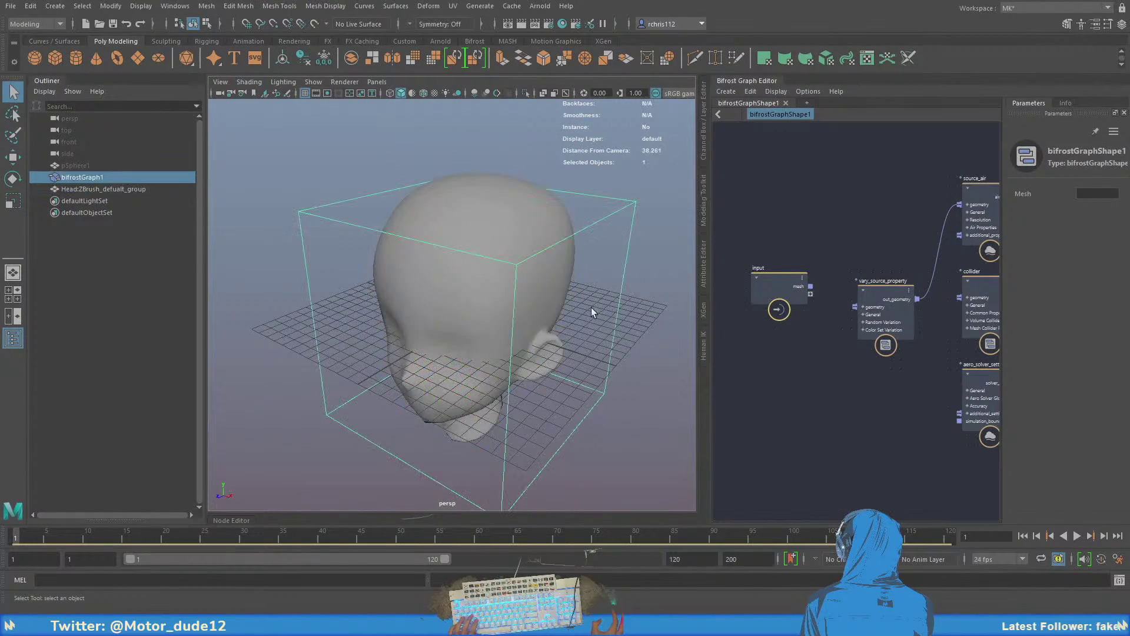
{"action": "left_click_drag", "start_coordinate": [593, 310], "coordinate": [594, 292], "text": "alt"}
{"action": "middle_click_drag", "start_coordinate": [593, 292], "coordinate": [596, 292], "text": "alt"}
{"action": "left_click_drag", "start_coordinate": [596, 292], "coordinate": [631, 352], "text": "alt"}
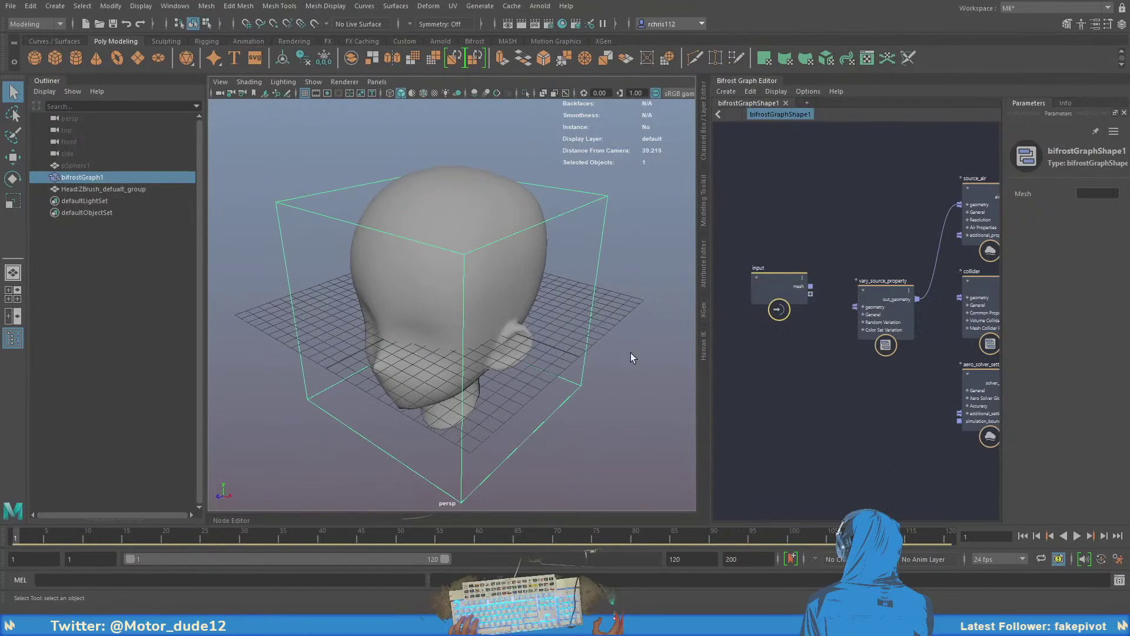
- Reconnect the input mesh to the geometry of vary_source_property and play the simulation to about frame 25
{"action": "left_click_drag", "start_coordinate": [810, 286], "coordinate": [854, 306]}
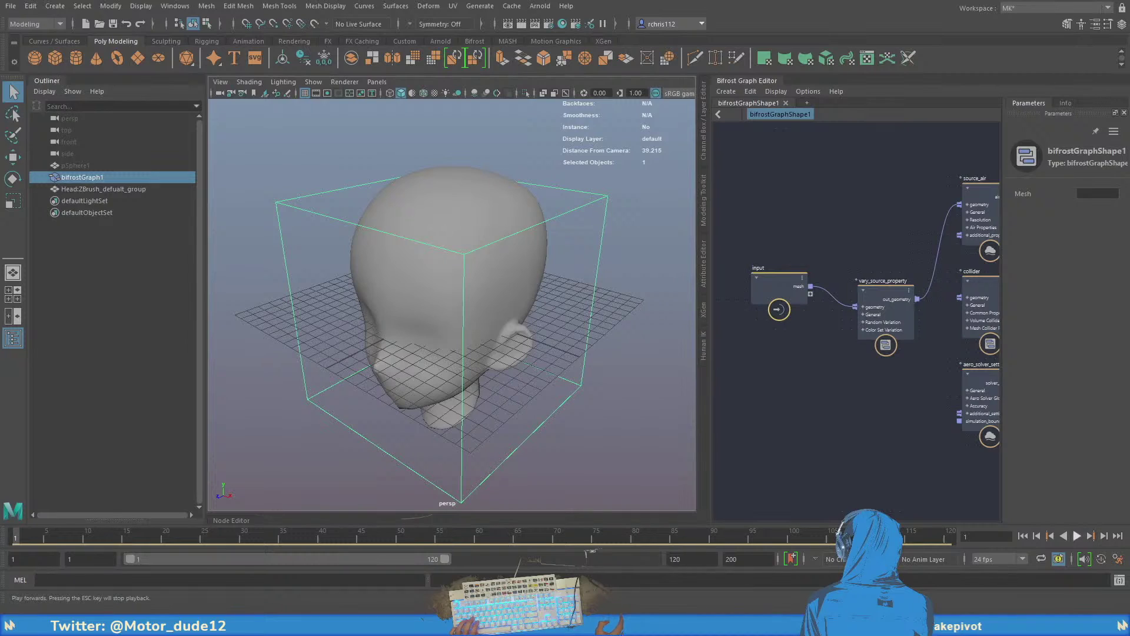
{"action": "left_click", "coordinate": [1077, 536]}
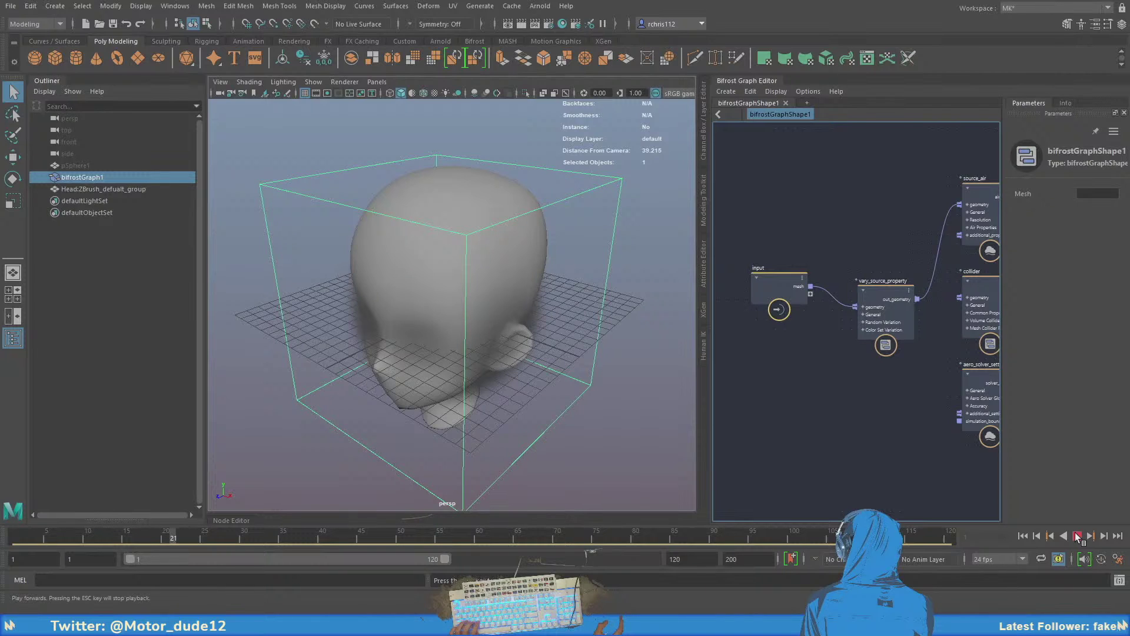
{"action": "left_click", "coordinate": [1077, 537]}
- Inspect the head mesh and the smoke volume surrounding it at frame 25
{"action": "left_click_drag", "start_coordinate": [574, 359], "coordinate": [465, 383], "text": "alt"}
{"action": "left_click", "coordinate": [73, 192]}
{"action": "key", "text": "w"}
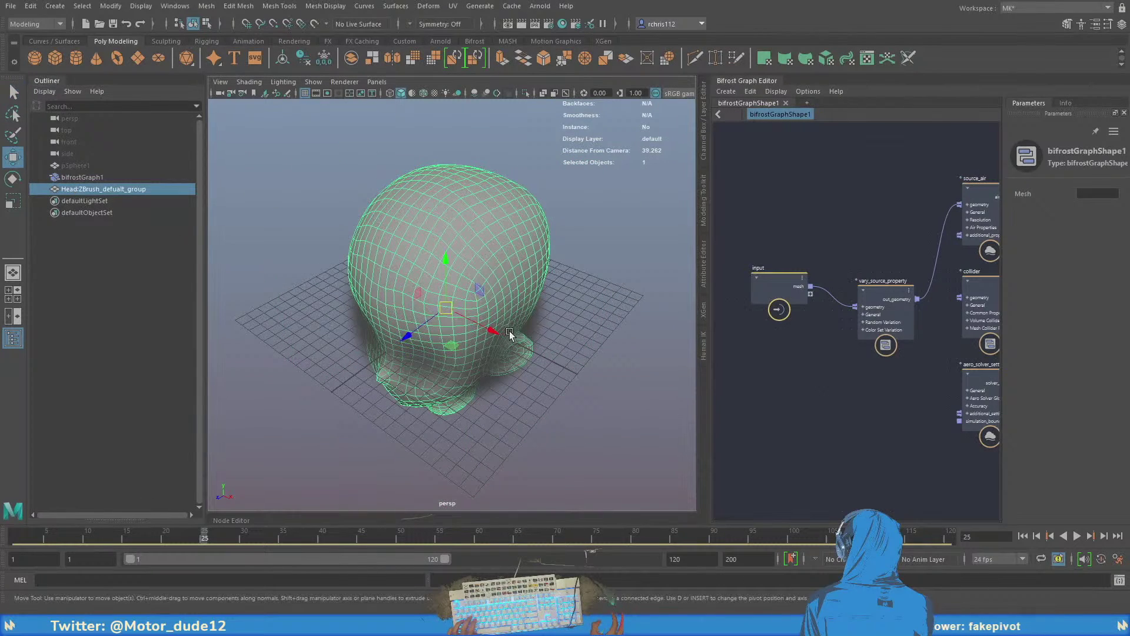
{"action": "left_click_drag", "start_coordinate": [430, 329], "coordinate": [565, 285]}
{"action": "key", "text": "f"}
{"action": "key", "text": "q"}
{"action": "left_click", "coordinate": [588, 259]}
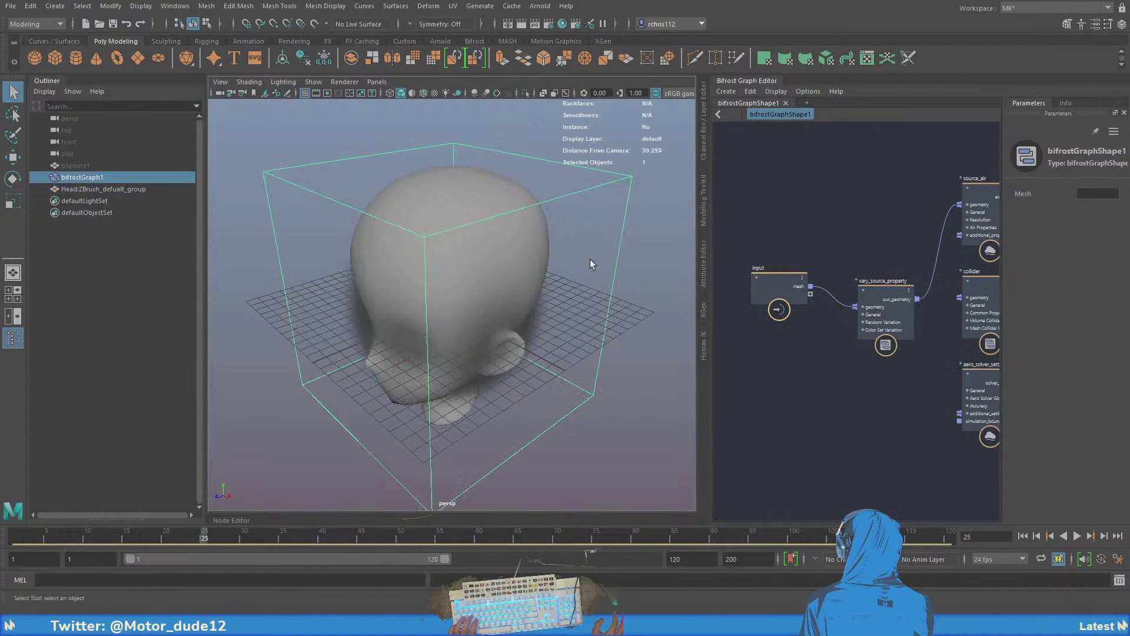
{"action": "key", "text": "a"}
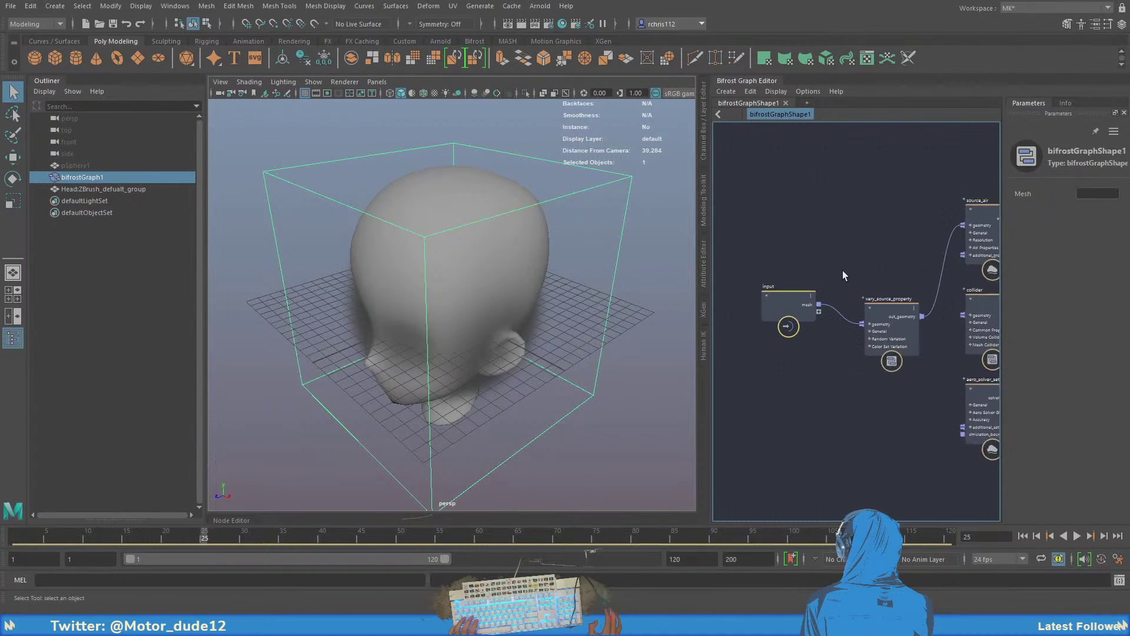
- Show the parameters of the vary_source_property node
{"action": "middle_click_drag", "start_coordinate": [815, 268], "coordinate": [766, 248]}
{"action": "scroll", "coordinate": [861, 266], "scroll_direction": "up", "scroll_amount": 2}
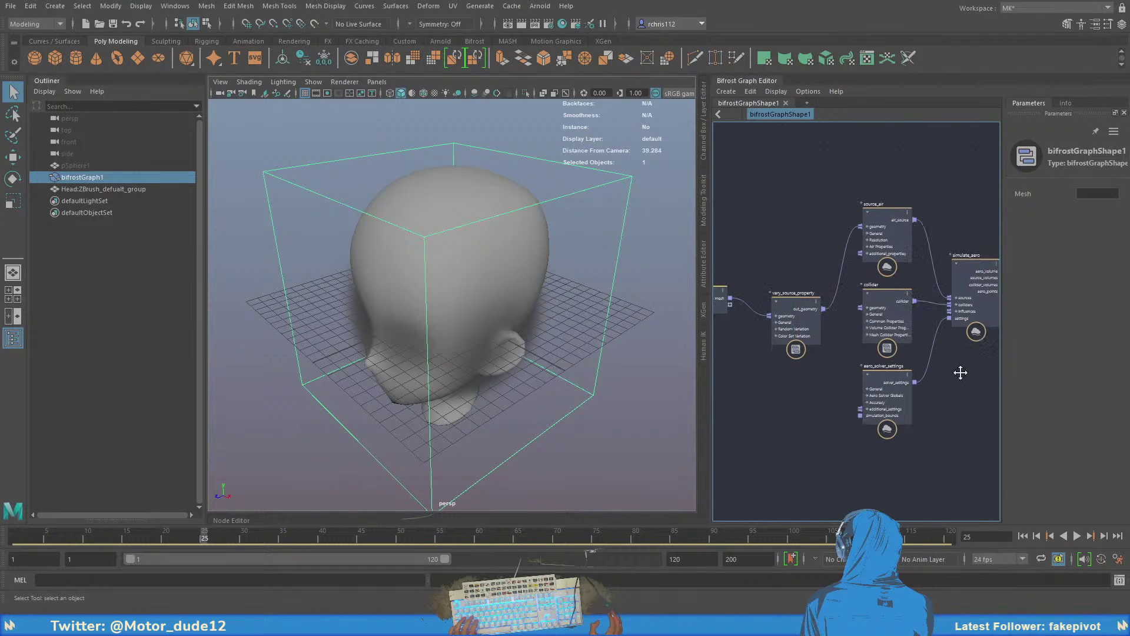
{"action": "left_click", "coordinate": [792, 306]}
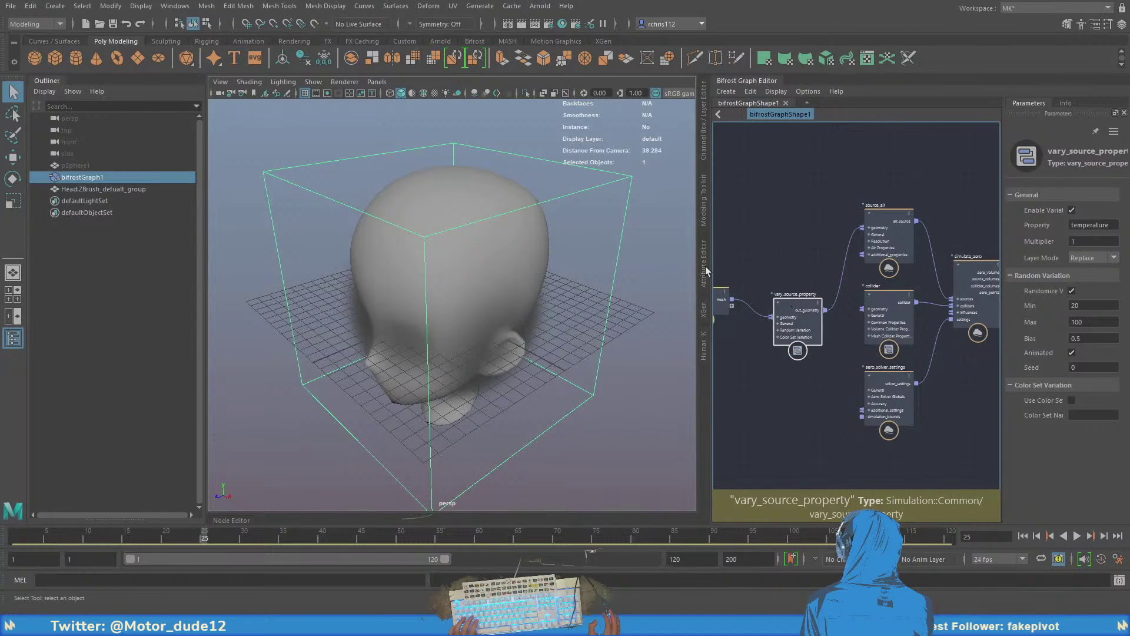
- Replace the current scene with a fresh one containing only the head mesh
{"action": "left_click", "coordinate": [250, 144]}
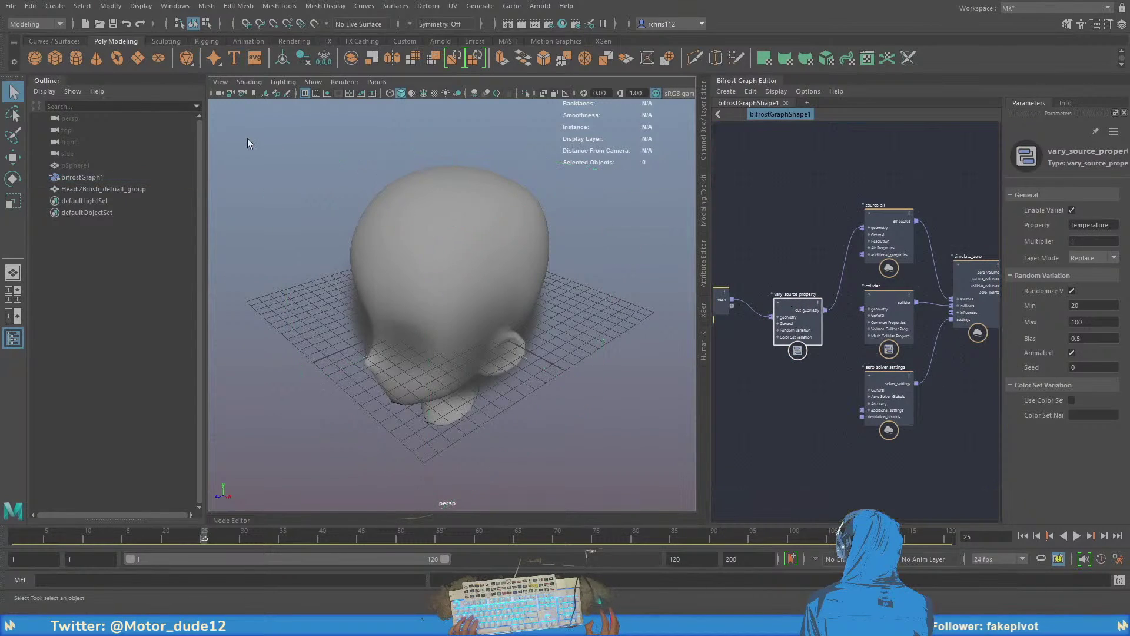
{"action": "left_click", "coordinate": [10, 6]}
{"action": "left_click", "coordinate": [30, 30]}
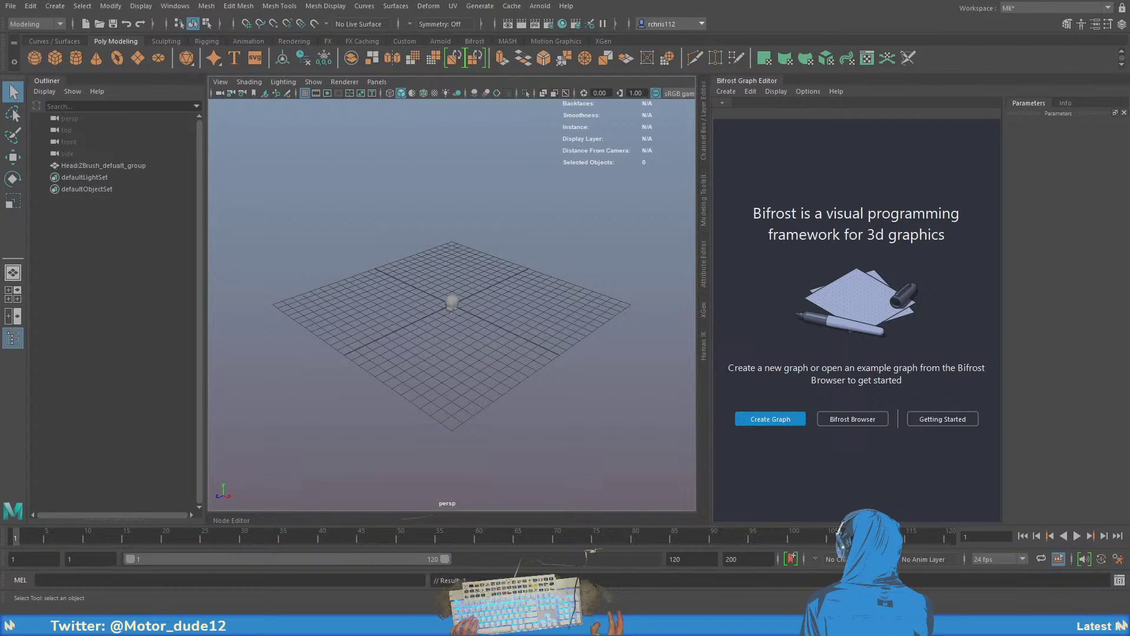
- Scale the small head mesh up uniformly so it covers much of the grid, and deselect it
{"action": "left_click", "coordinate": [451, 303]}
{"action": "key", "text": "r"}
{"action": "middle_click_drag", "start_coordinate": [482, 333], "coordinate": [560, 341]}
{"action": "key", "text": "q"}
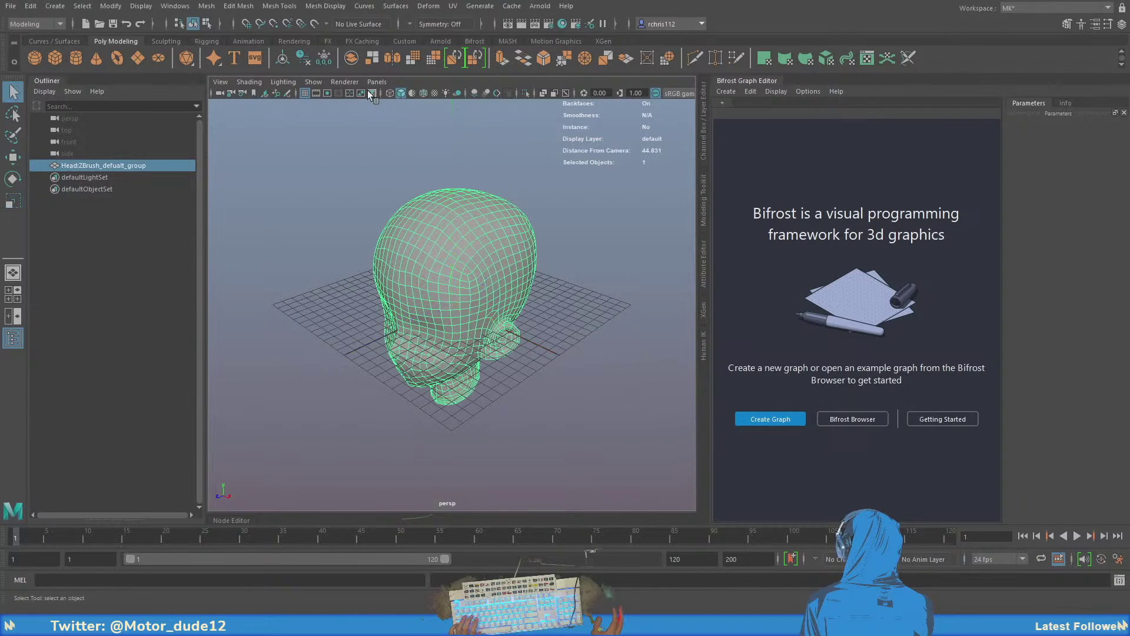
{"action": "left_click", "coordinate": [559, 291]}
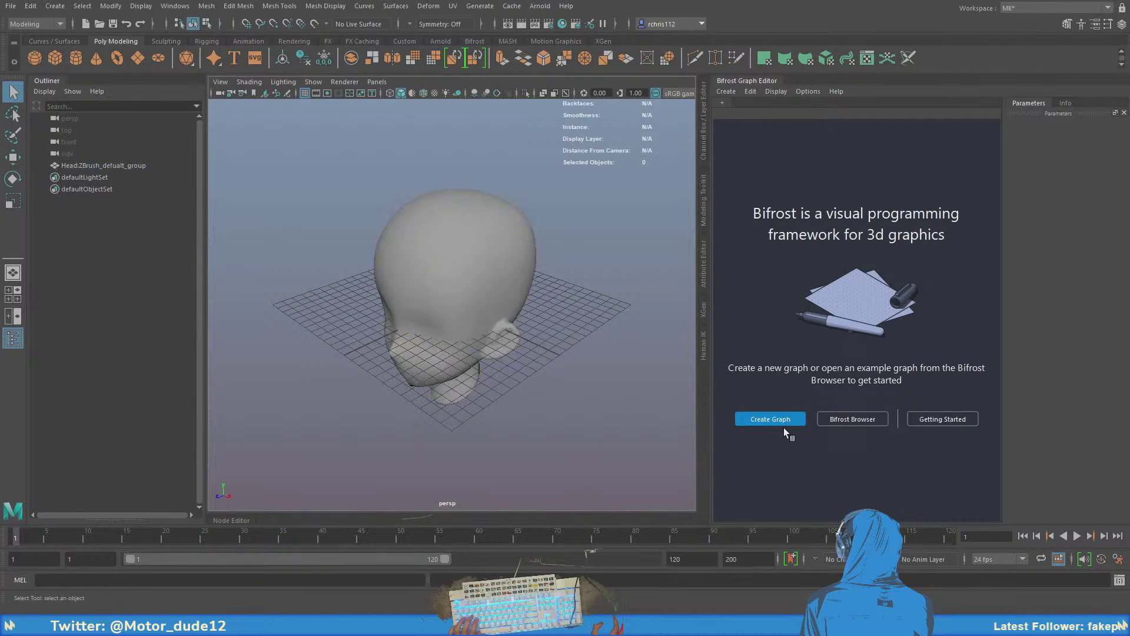
- Create a new Bifrost graph and make room between its input and output nodes
{"action": "left_click", "coordinate": [775, 419]}
{"action": "scroll", "coordinate": [906, 375], "scroll_direction": "down", "scroll_amount": 3}
{"action": "middle_click_drag", "start_coordinate": [906, 375], "coordinate": [856, 373], "text": "alt"}
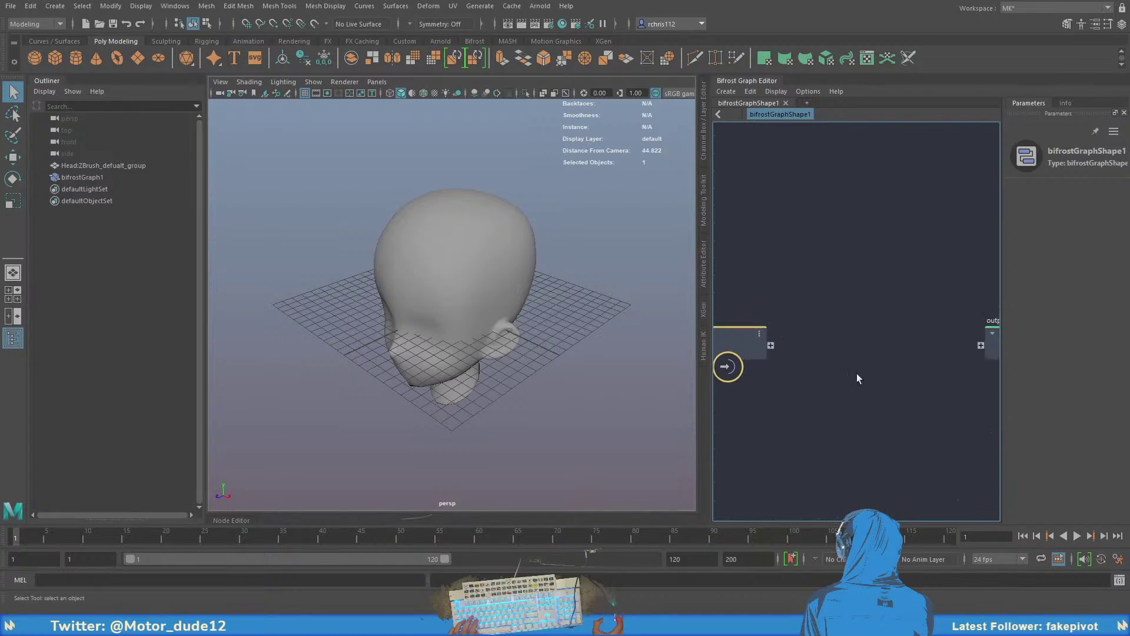
{"action": "scroll", "coordinate": [854, 359], "scroll_direction": "up", "scroll_amount": 1}
- Add a basic_aero_graph compound between the input and output nodes and explode it into its individual nodes
{"action": "key", "text": "Tab"}
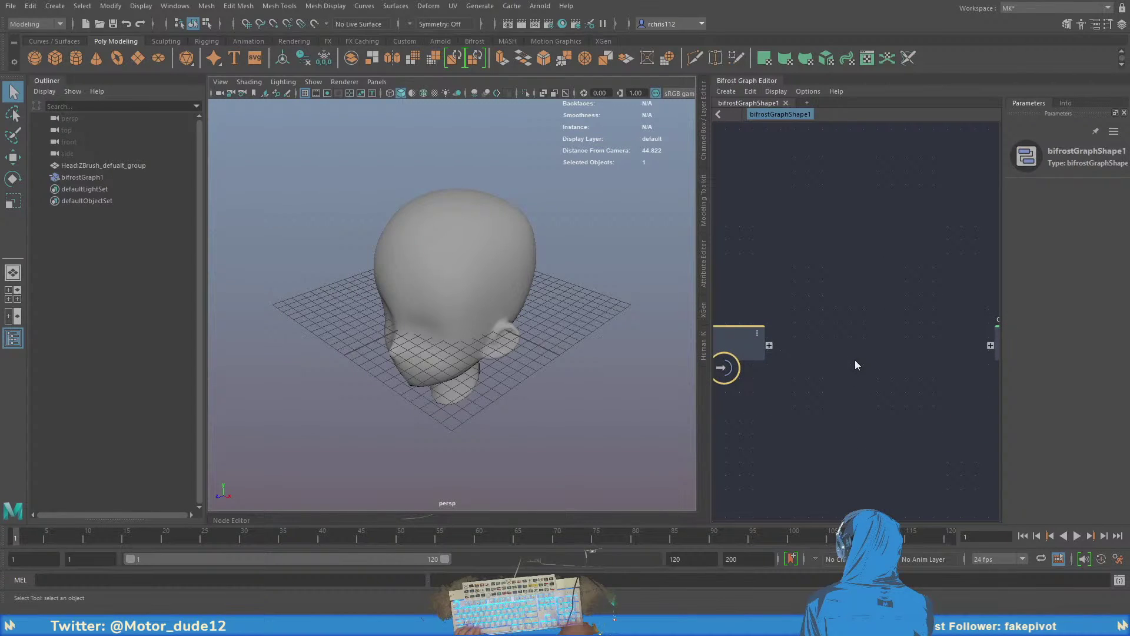
{"action": "left_click_drag", "start_coordinate": [766, 369], "coordinate": [827, 376]}
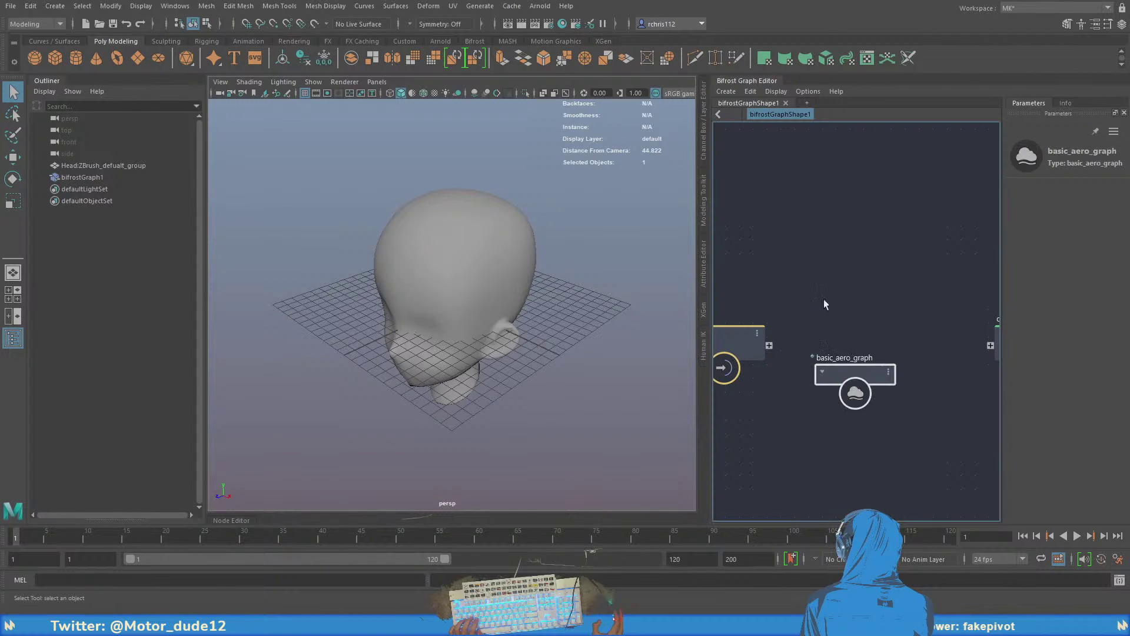
{"action": "middle_click_drag", "start_coordinate": [874, 376], "coordinate": [852, 341], "text": "alt"}
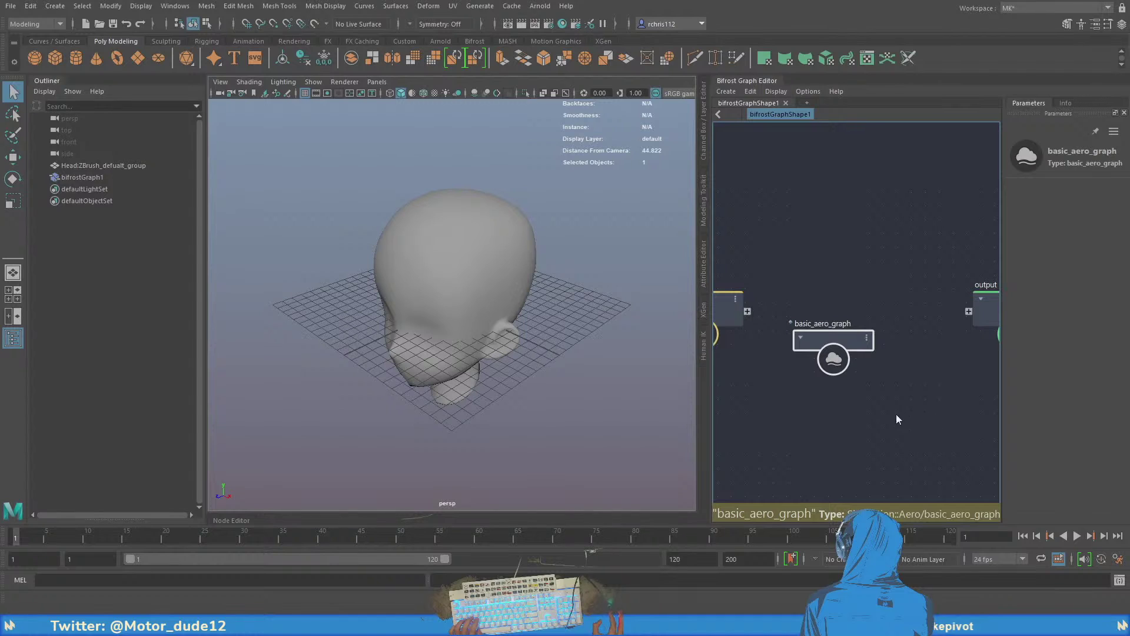
{"action": "key", "text": "ctrl+e"}
{"action": "scroll", "coordinate": [867, 294], "scroll_direction": "down", "scroll_amount": 5}
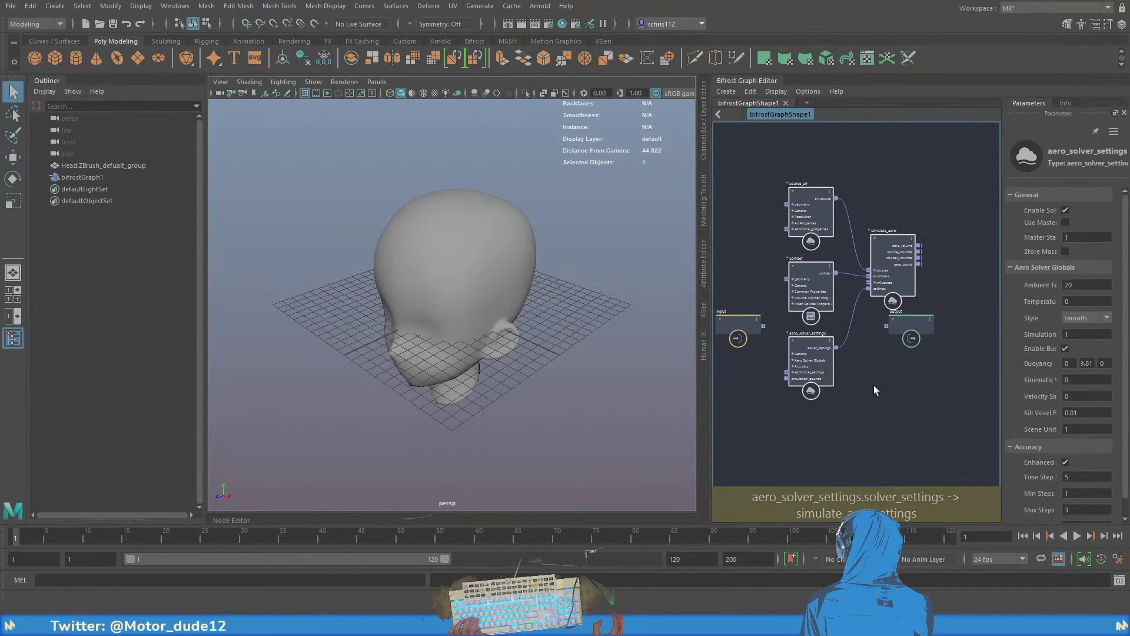
- Move the output node farther from the input node and shift the exploded aero nodes down together
{"action": "left_click", "coordinate": [957, 320]}
{"action": "left_click_drag", "start_coordinate": [913, 422], "coordinate": [777, 177]}
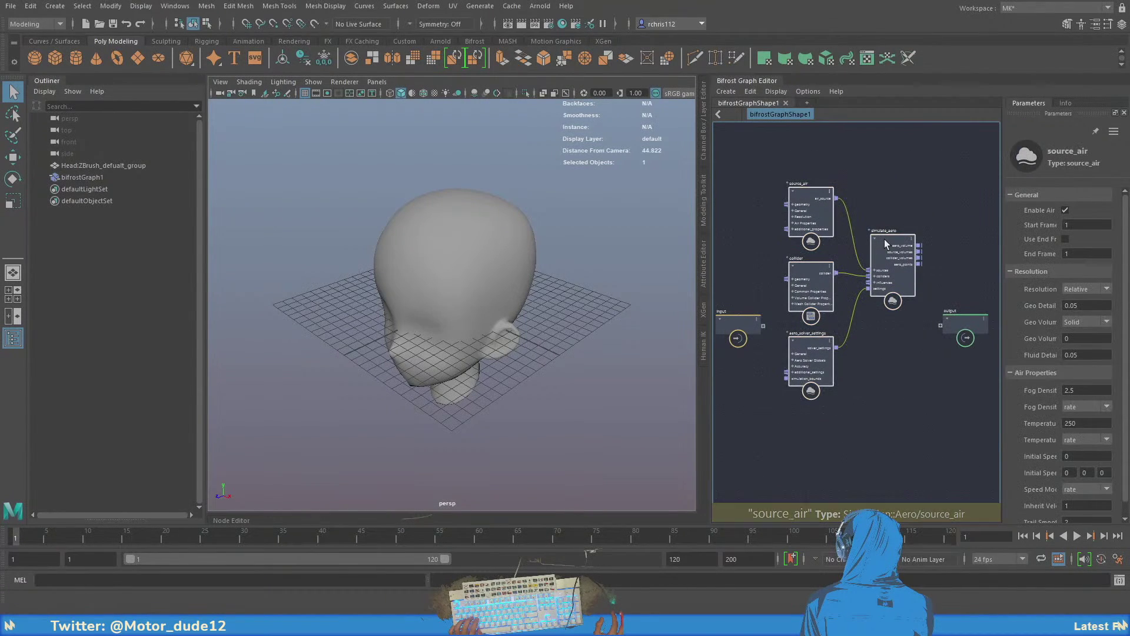
{"action": "left_click_drag", "start_coordinate": [884, 239], "coordinate": [887, 358]}
{"action": "middle_click_drag", "start_coordinate": [831, 247], "coordinate": [863, 244], "text": "alt"}
- Add a vary_source_property node beside the input node and connect the input to its geometry port
{"action": "left_click", "coordinate": [792, 322]}
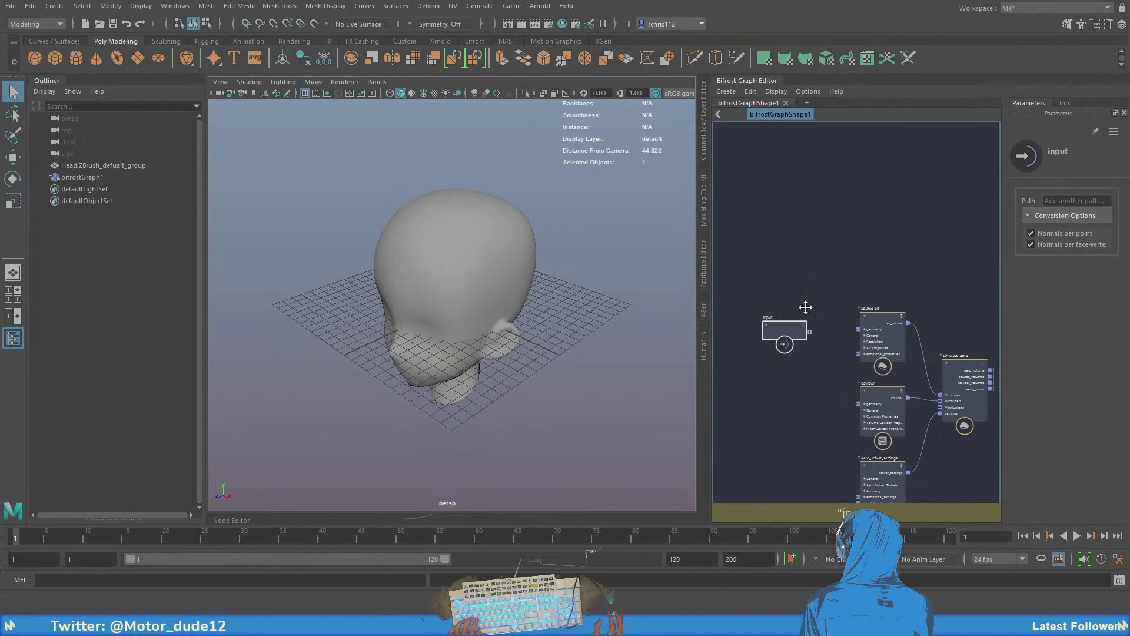
{"action": "scroll", "coordinate": [821, 299], "scroll_direction": "up", "scroll_amount": 3}
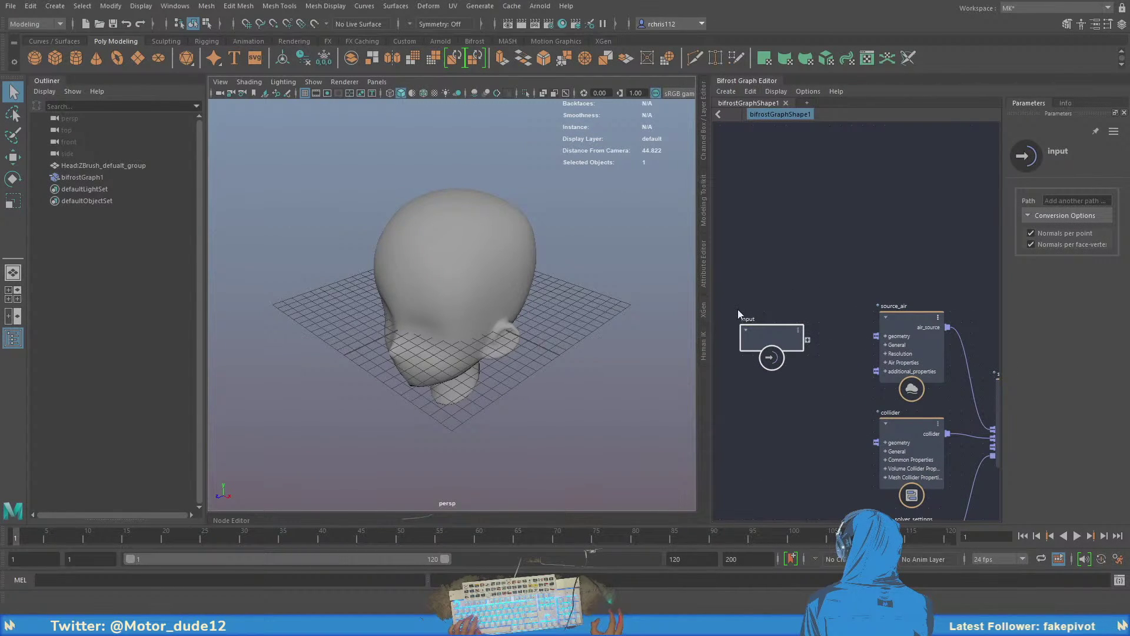
{"action": "left_click", "coordinate": [830, 264]}
{"action": "middle_click_drag", "start_coordinate": [804, 292], "coordinate": [832, 278], "text": "alt"}
{"action": "left_click_drag", "start_coordinate": [785, 314], "coordinate": [814, 318]}
- Connect vary_source_property's out_geometry to source_air's geometry, and simulate_aero's aero_volume to the output node
{"action": "middle_click_drag", "start_coordinate": [857, 224], "coordinate": [767, 208], "text": "alt"}
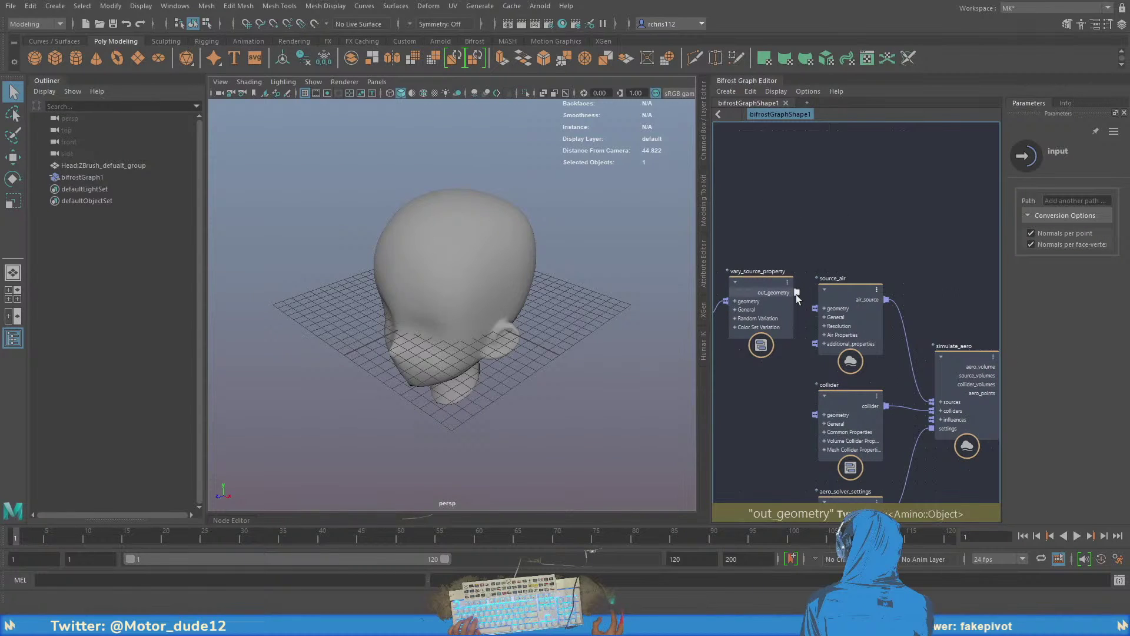
{"action": "left_click_drag", "start_coordinate": [794, 290], "coordinate": [812, 307]}
{"action": "middle_click_drag", "start_coordinate": [920, 273], "coordinate": [775, 241], "text": "alt"}
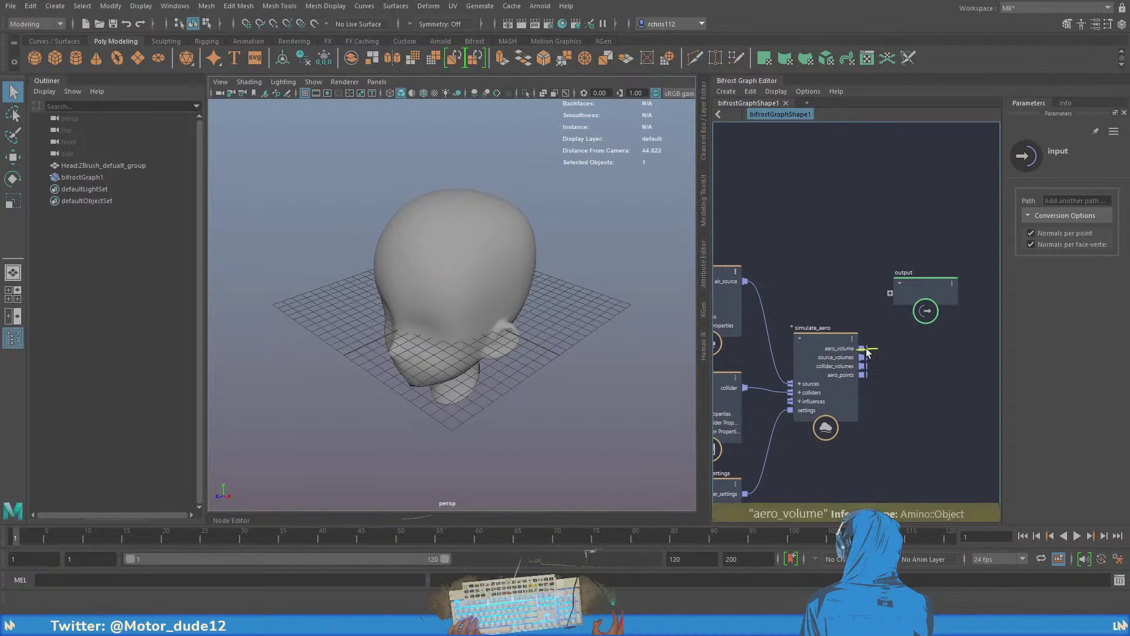
{"action": "left_click_drag", "start_coordinate": [862, 348], "coordinate": [890, 294]}
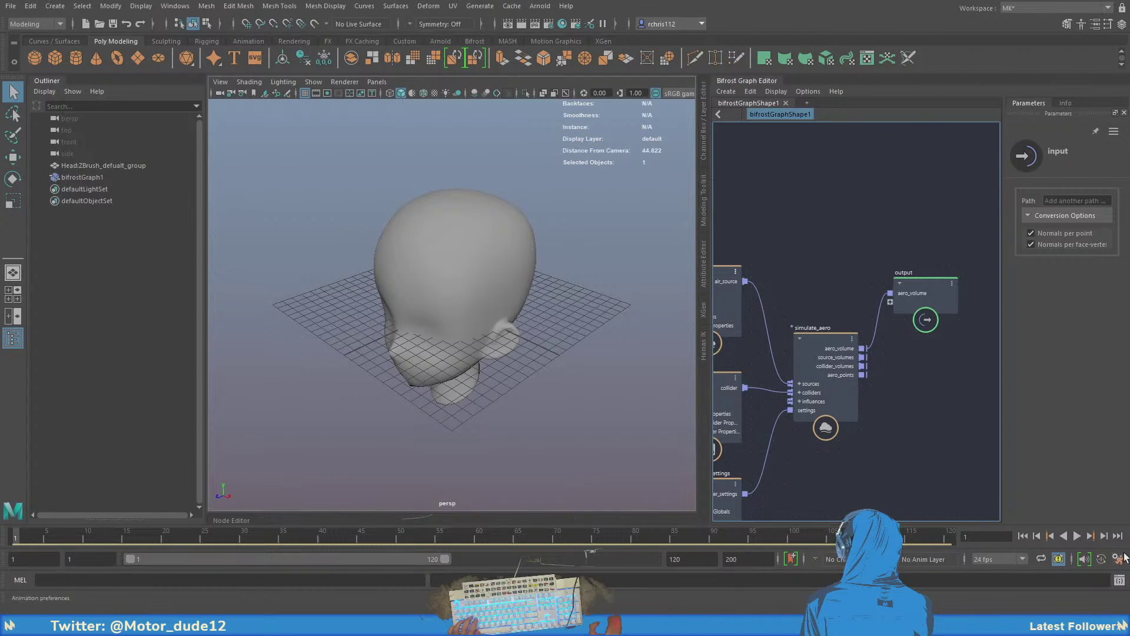
- Play the head simulation briefly, stop it, and check the node connections from input through to output
{"action": "left_click", "coordinate": [1076, 536]}
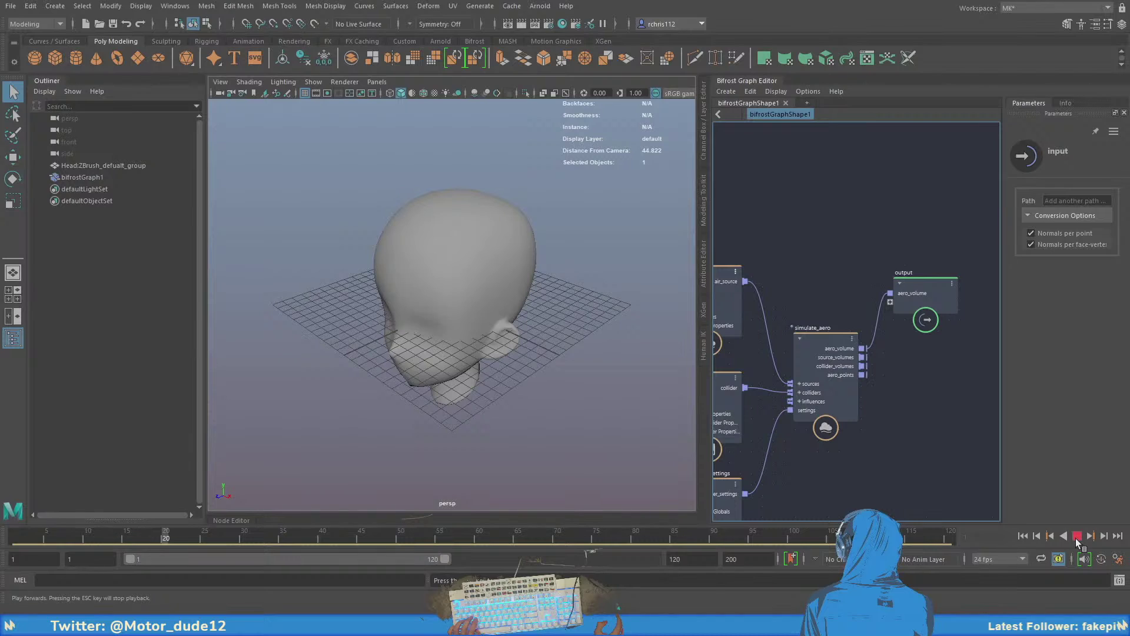
{"action": "left_click", "coordinate": [1076, 536]}
{"action": "key", "text": "a"}
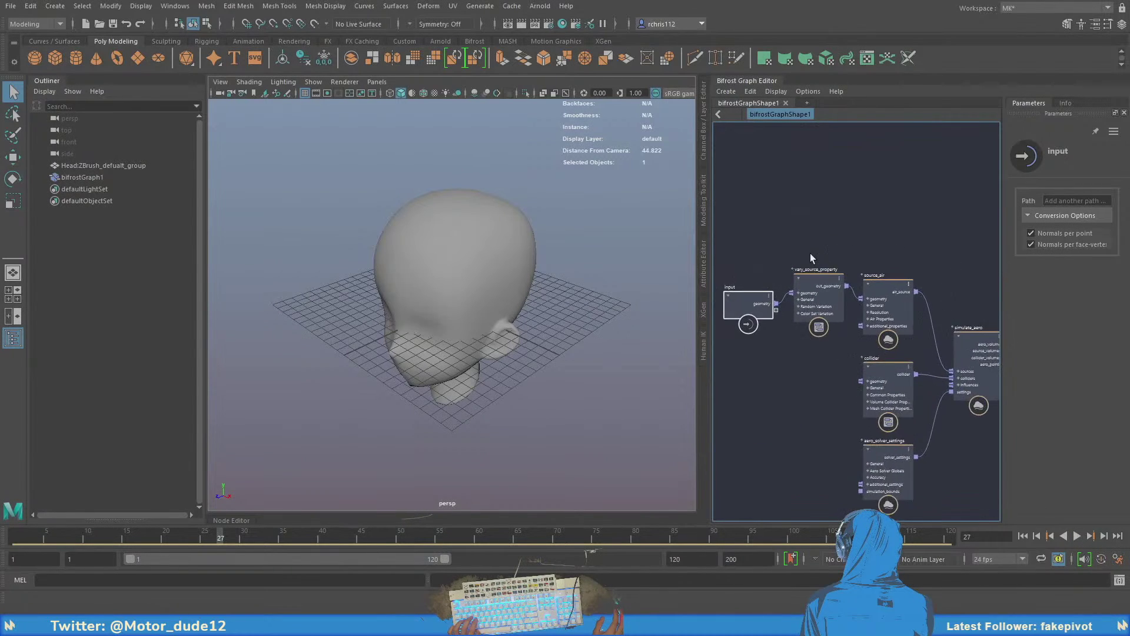
{"action": "scroll", "coordinate": [810, 255], "scroll_direction": "up", "scroll_amount": 1}
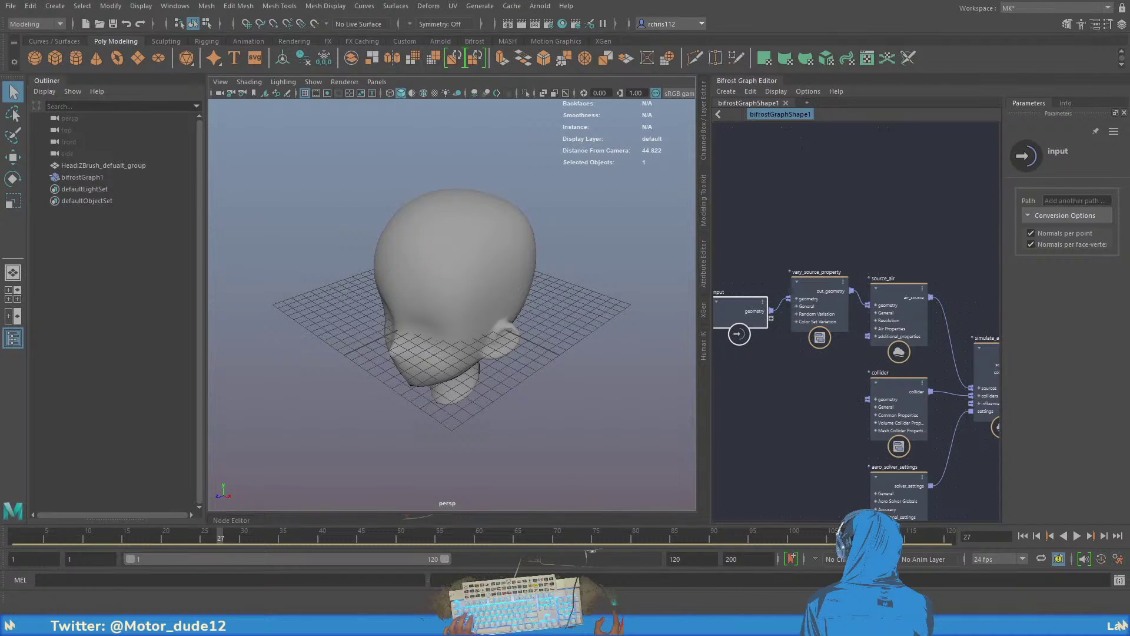
{"action": "middle_click_drag", "start_coordinate": [906, 253], "coordinate": [796, 220], "text": "alt"}
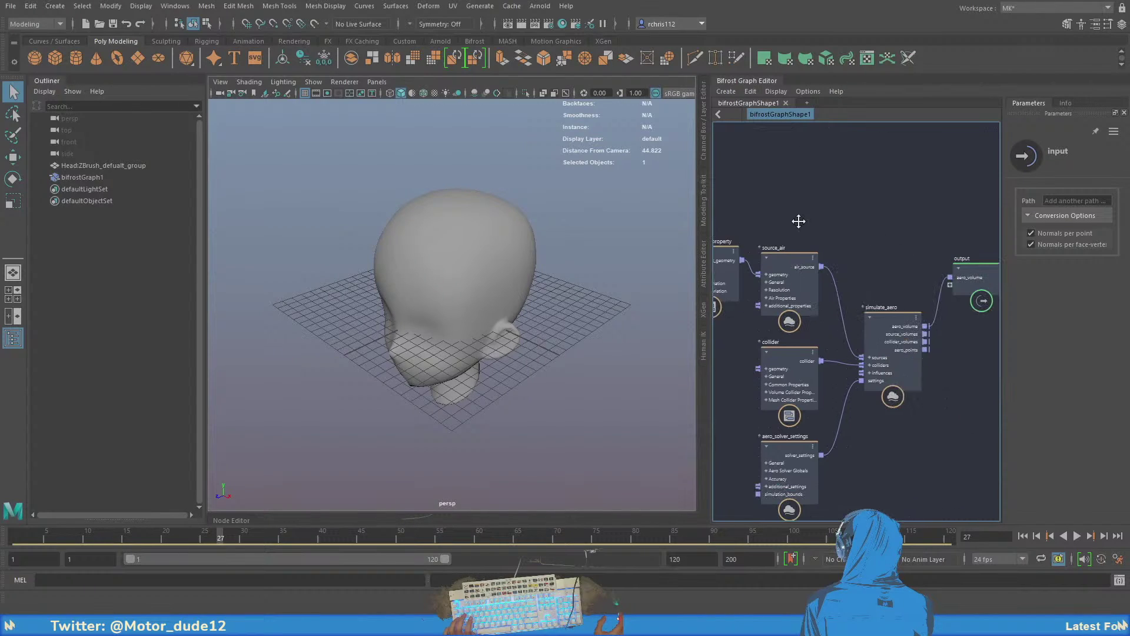
{"action": "middle_click_drag", "start_coordinate": [885, 230], "coordinate": [809, 235], "text": "alt"}
{"action": "scroll", "coordinate": [824, 282], "scroll_direction": "up", "scroll_amount": 3}
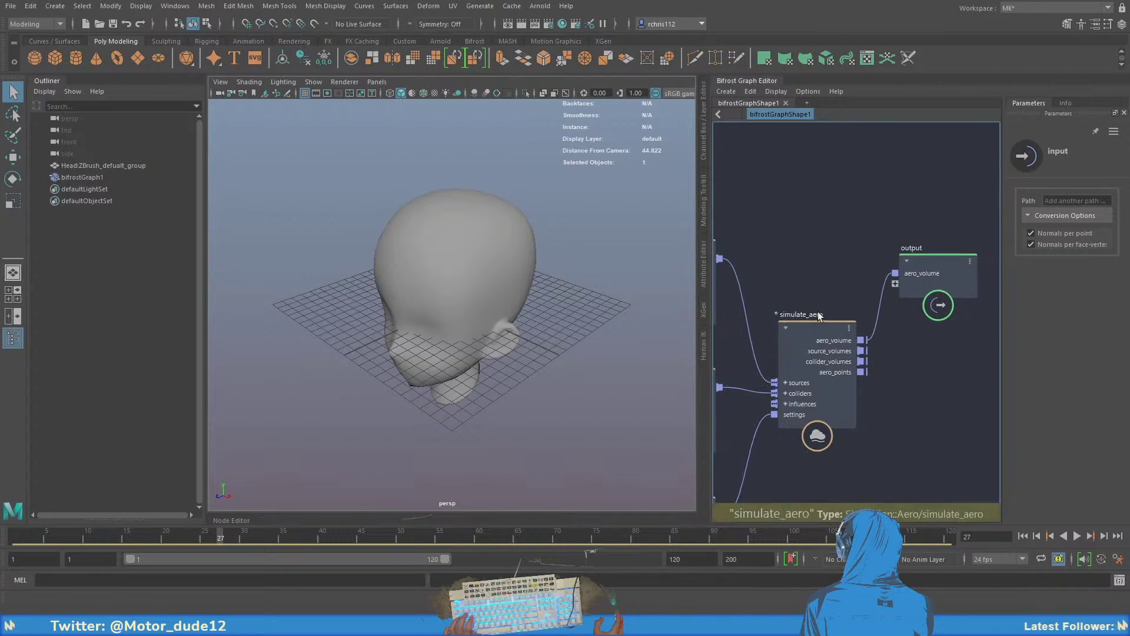
{"action": "left_click_drag", "start_coordinate": [879, 329], "coordinate": [897, 274]}
- Return to frame 1, review the input side of the graph, and play the head simulation again briefly
{"action": "left_click", "coordinate": [1023, 536]}
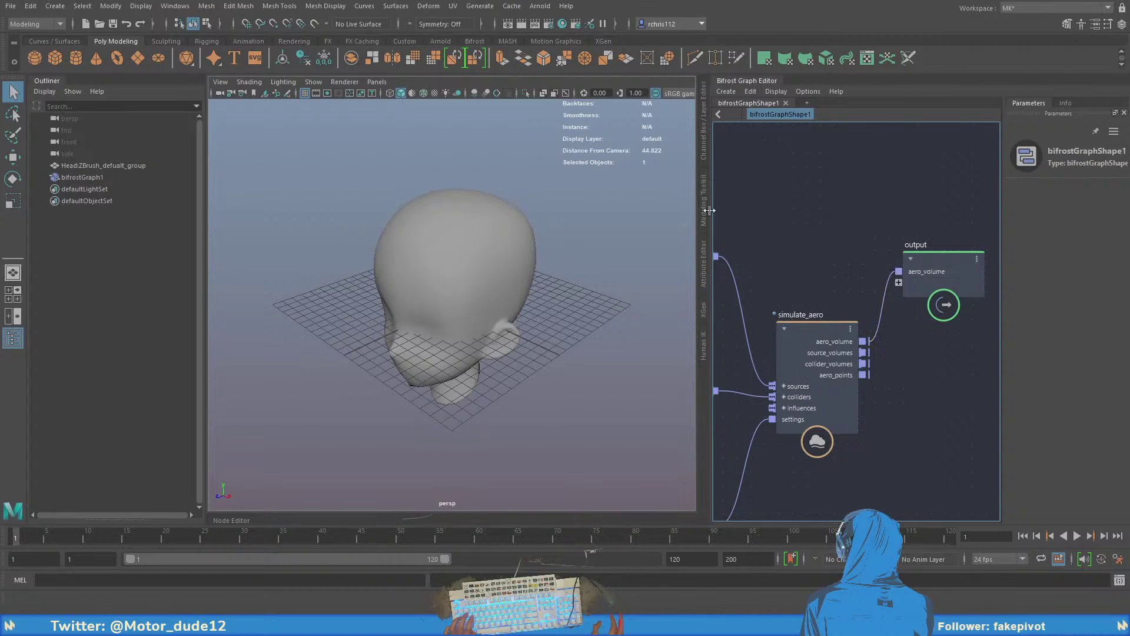
{"action": "middle_click_drag", "start_coordinate": [830, 286], "coordinate": [924, 353], "text": "alt"}
{"action": "scroll", "coordinate": [872, 322], "scroll_direction": "down", "scroll_amount": 1}
{"action": "scroll", "coordinate": [874, 326], "scroll_direction": "down", "scroll_amount": 4}
{"action": "middle_click_drag", "start_coordinate": [874, 326], "coordinate": [966, 278], "text": "alt"}
{"action": "scroll", "coordinate": [795, 386], "scroll_direction": "up", "scroll_amount": 2}
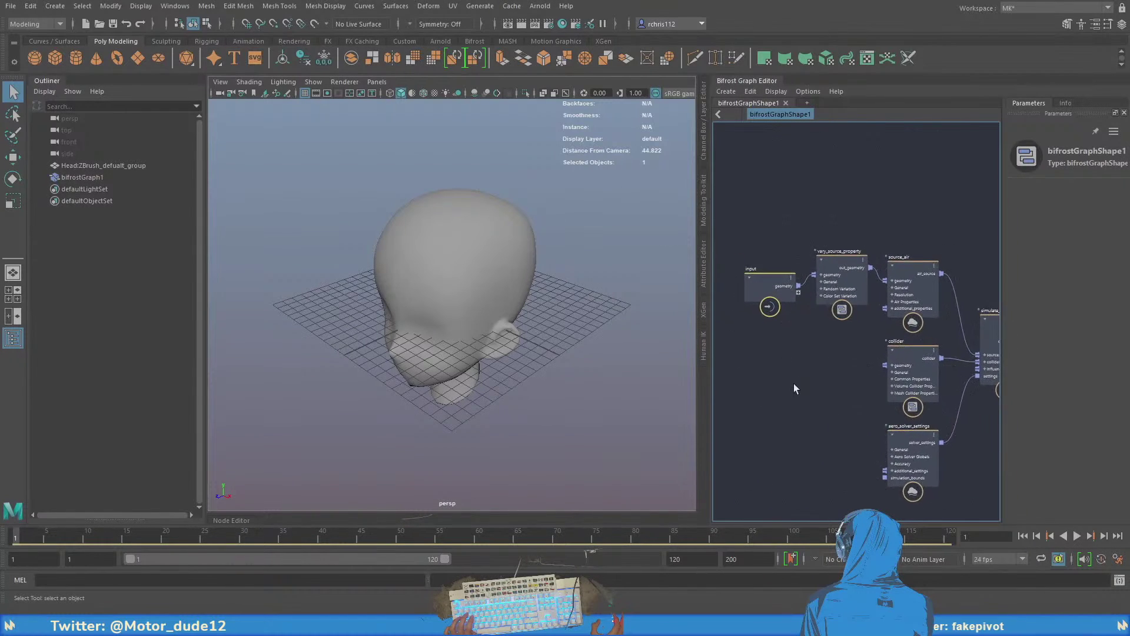
{"action": "mouse_move", "coordinate": [795, 386]}
{"action": "middle_mouse_down", "text": "alt"}
{"action": "mouse_move", "coordinate": [792, 348]}
{"action": "mouse_move", "coordinate": [792, 374]}
{"action": "middle_mouse_up", "text": "alt"}
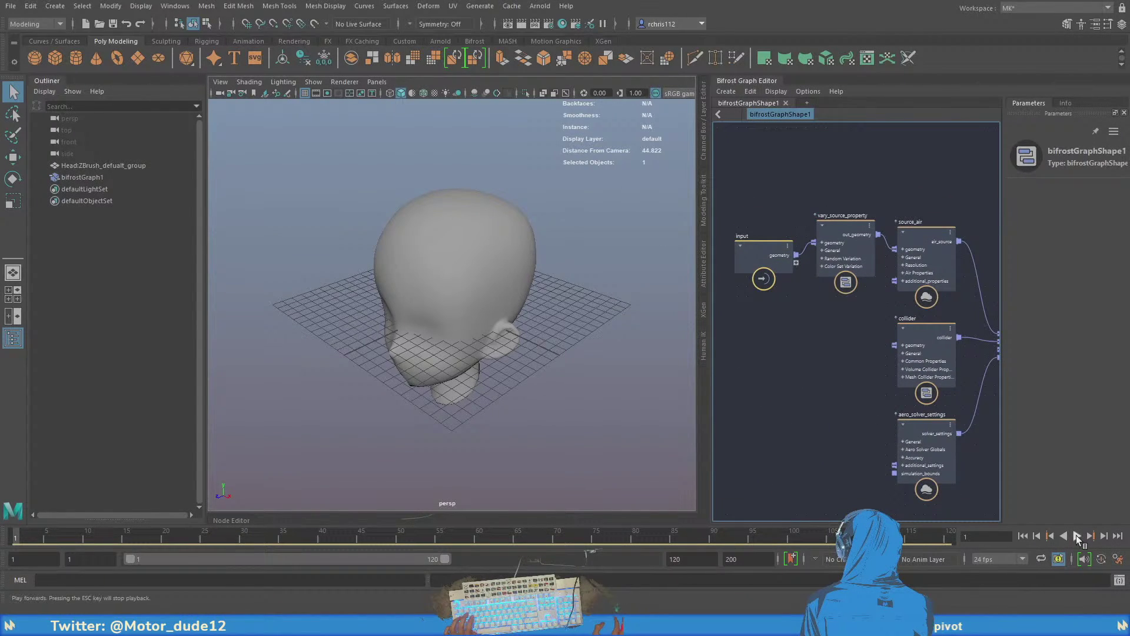
{"action": "left_click", "coordinate": [1077, 536]}
{"action": "left_click", "coordinate": [1078, 536]}
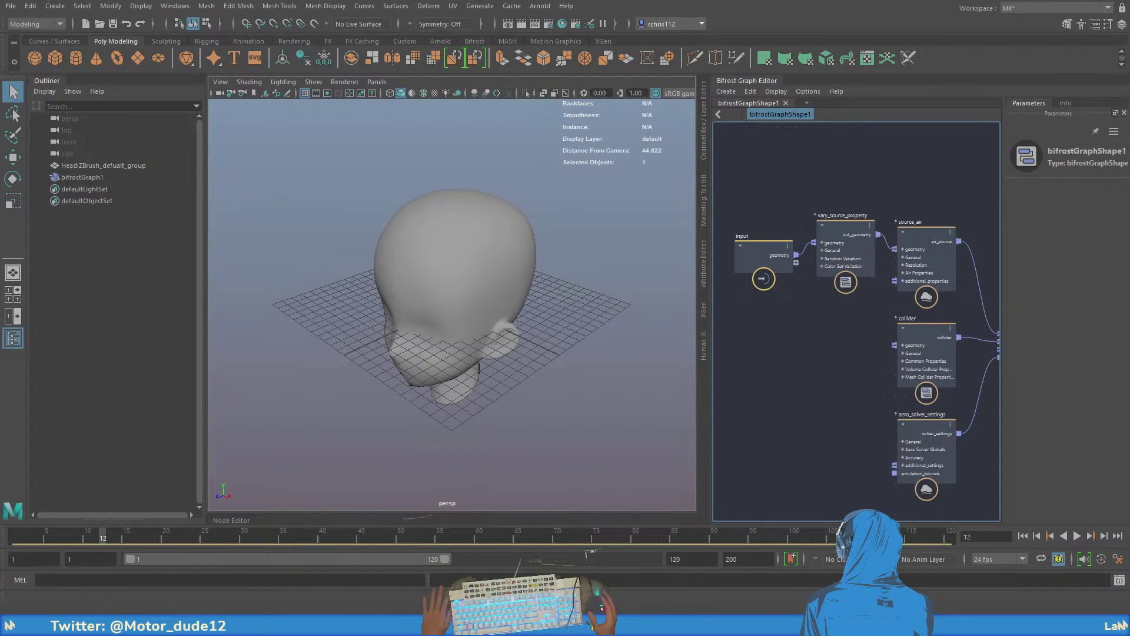
- Reopen the sphere smoke scene and bring its source_air and vary_source_property nodes into focus
{"action": "left_click", "coordinate": [11, 6]}
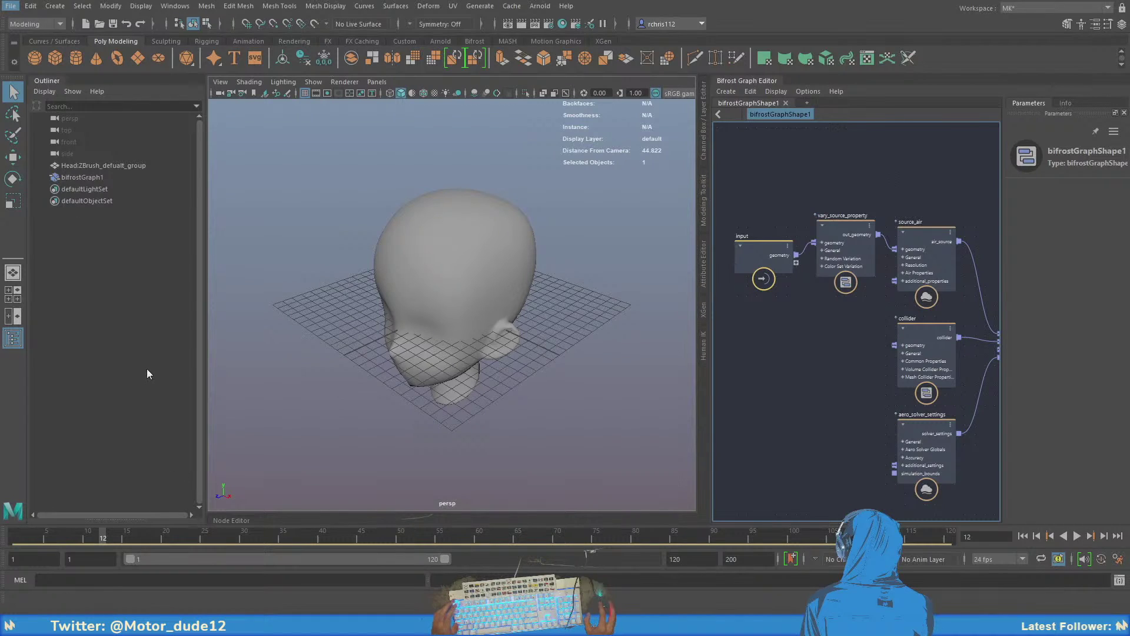
{"action": "left_click", "coordinate": [261, 369]}
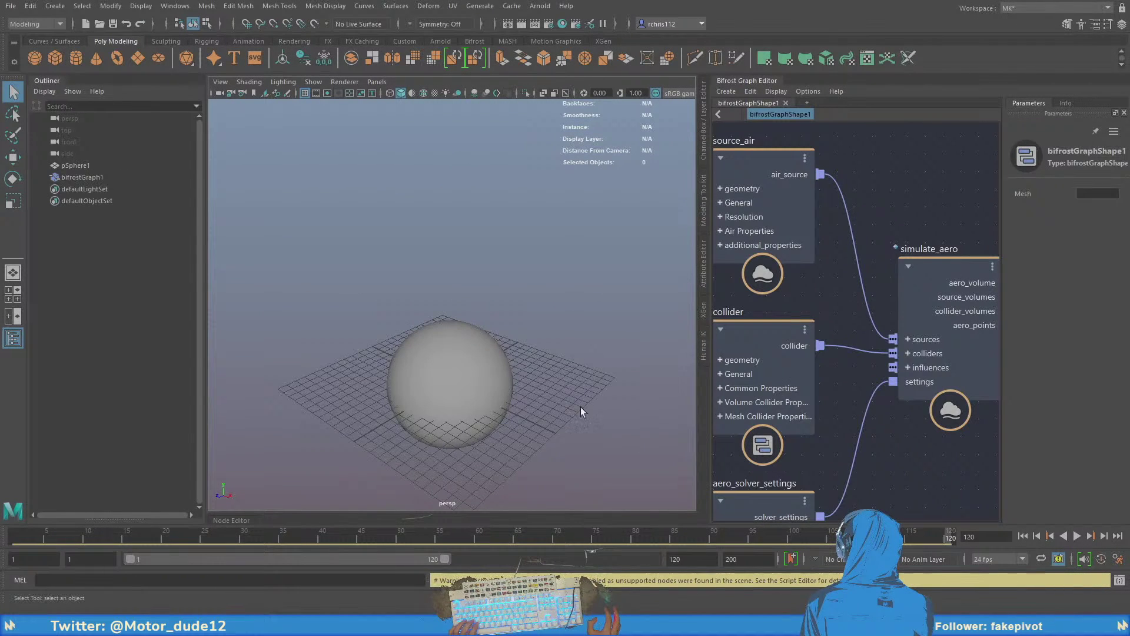
{"action": "key", "text": "a"}
{"action": "scroll", "coordinate": [963, 439], "scroll_direction": "down", "scroll_amount": 1}
{"action": "middle_click_drag", "start_coordinate": [895, 436], "coordinate": [832, 465], "text": "alt"}
{"action": "scroll", "coordinate": [964, 439], "scroll_direction": "up", "scroll_amount": 1}
{"action": "scroll", "coordinate": [832, 465], "scroll_direction": "up", "scroll_amount": 3}
{"action": "middle_click_drag", "start_coordinate": [838, 419], "coordinate": [1012, 447], "text": "alt"}
{"action": "middle_click_drag", "start_coordinate": [798, 455], "coordinate": [783, 475], "text": "alt"}
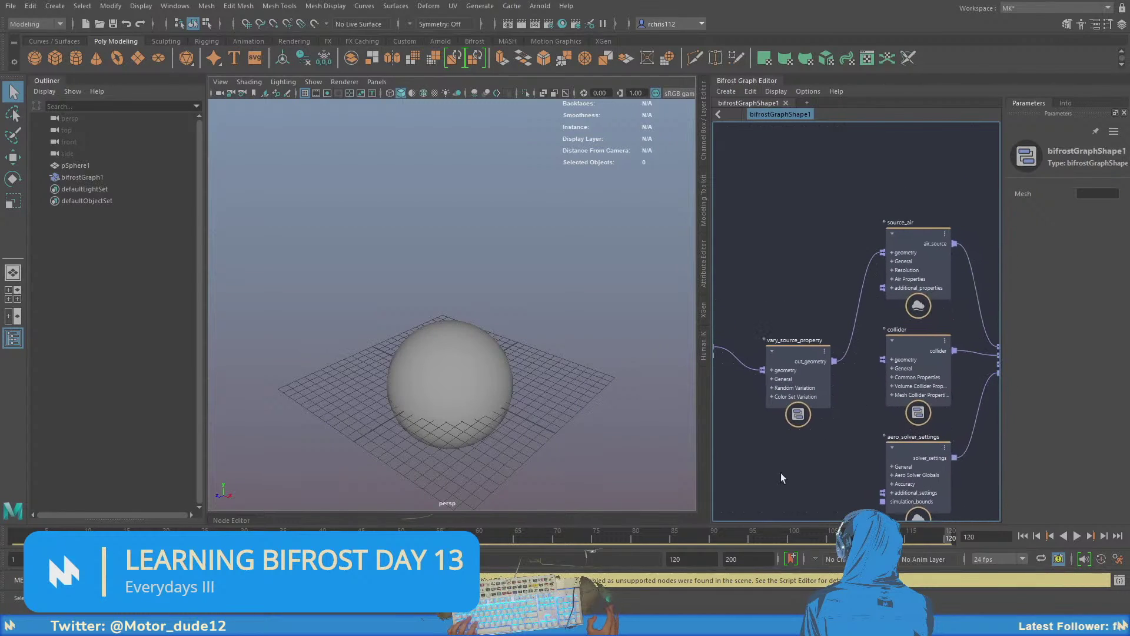
{"action": "middle_click_drag", "start_coordinate": [805, 244], "coordinate": [745, 246], "text": "alt"}
- Review the parameters of the source_air, collider, aero_solver_settings and simulate_aero nodes in the sphere graph
{"action": "left_click", "coordinate": [879, 242]}
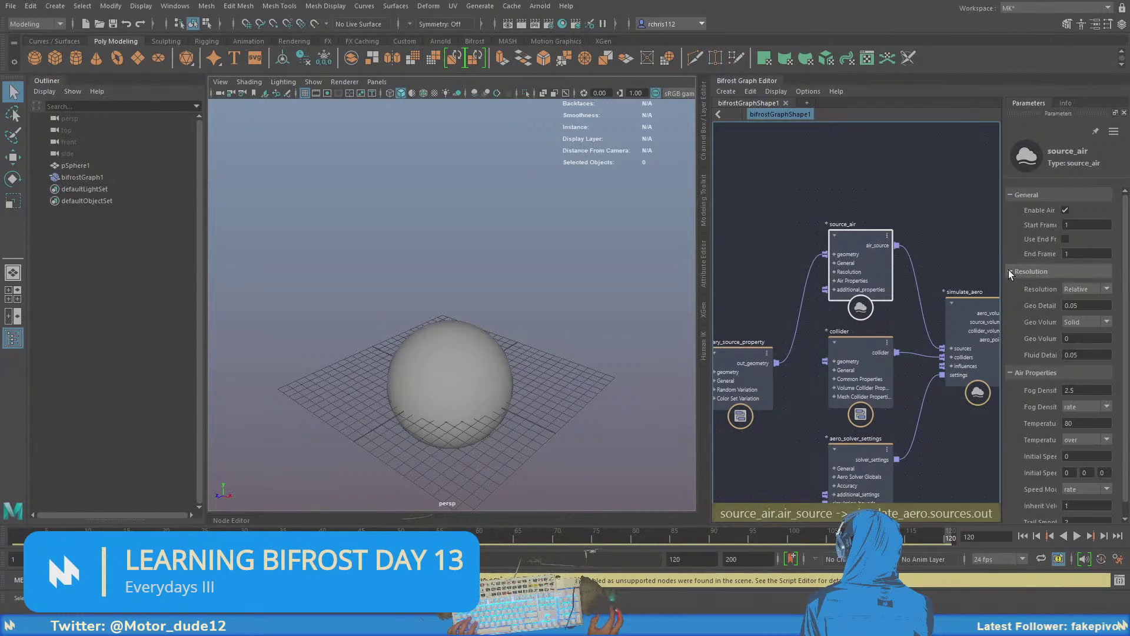
{"action": "left_click", "coordinate": [858, 352]}
{"action": "middle_click_drag", "start_coordinate": [911, 324], "coordinate": [869, 252], "text": "alt"}
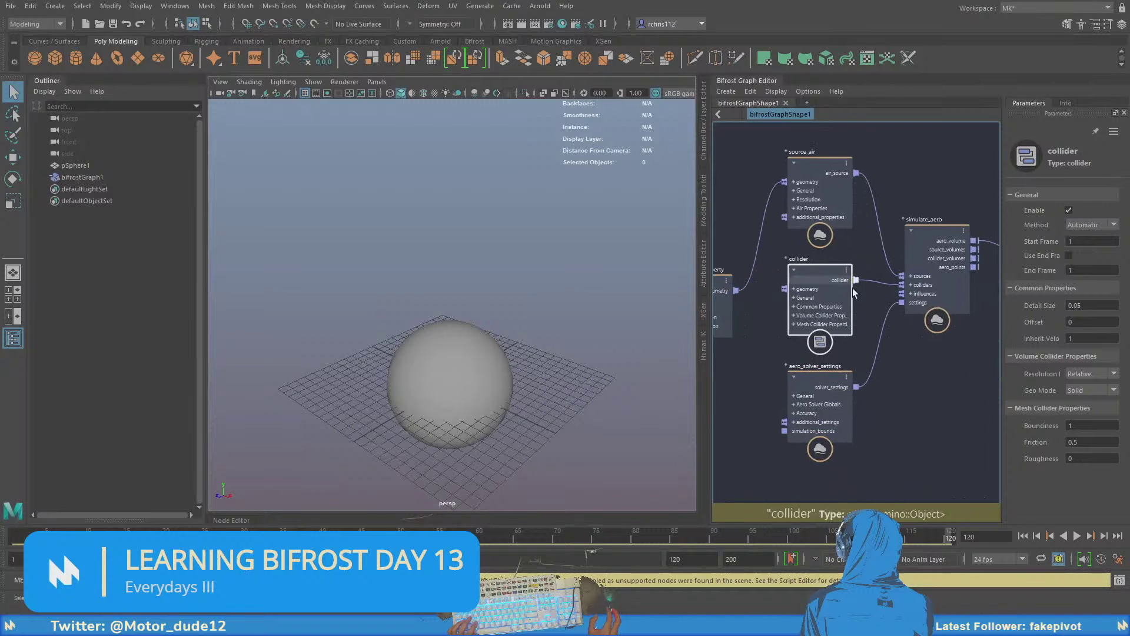
{"action": "left_click", "coordinate": [818, 386]}
{"action": "middle_click_drag", "start_coordinate": [912, 337], "coordinate": [888, 367], "text": "alt"}
{"action": "left_click", "coordinate": [909, 320]}
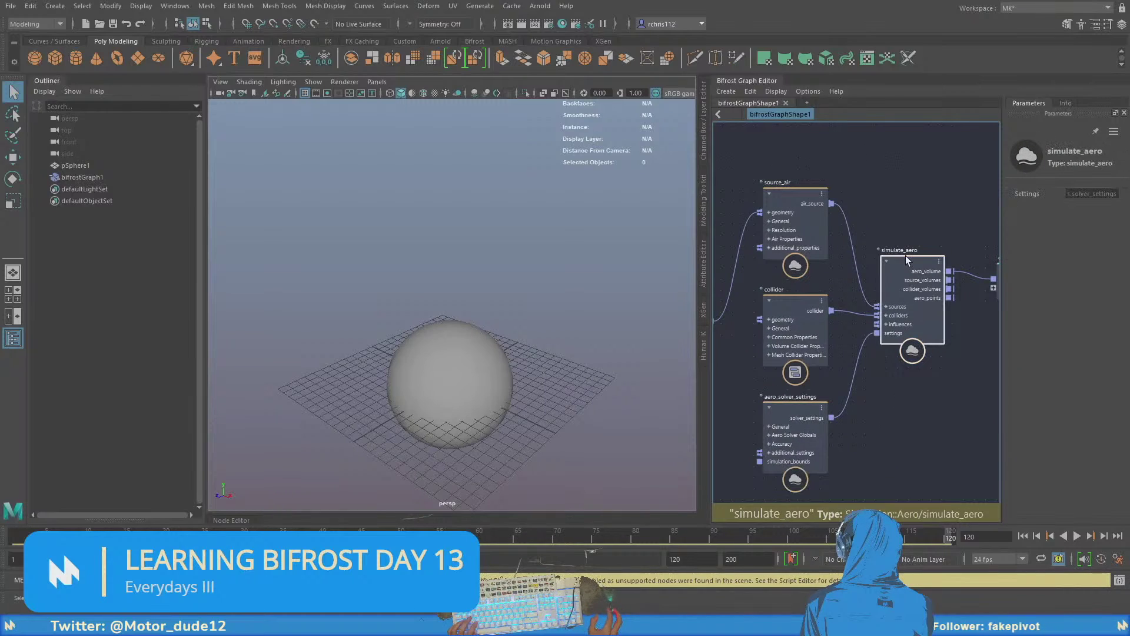
- Play the sphere's smoke simulation from frame 1, stop it, and return to the first frame
{"action": "left_click_drag", "start_coordinate": [24, 536], "coordinate": [16, 537]}
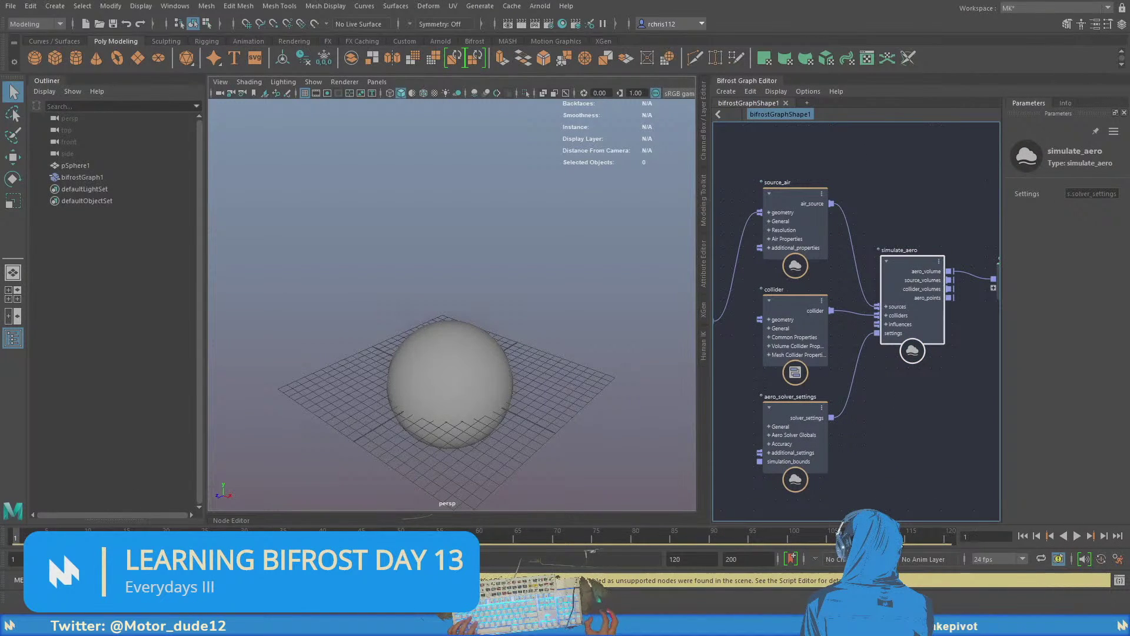
{"action": "left_click", "coordinate": [1077, 535]}
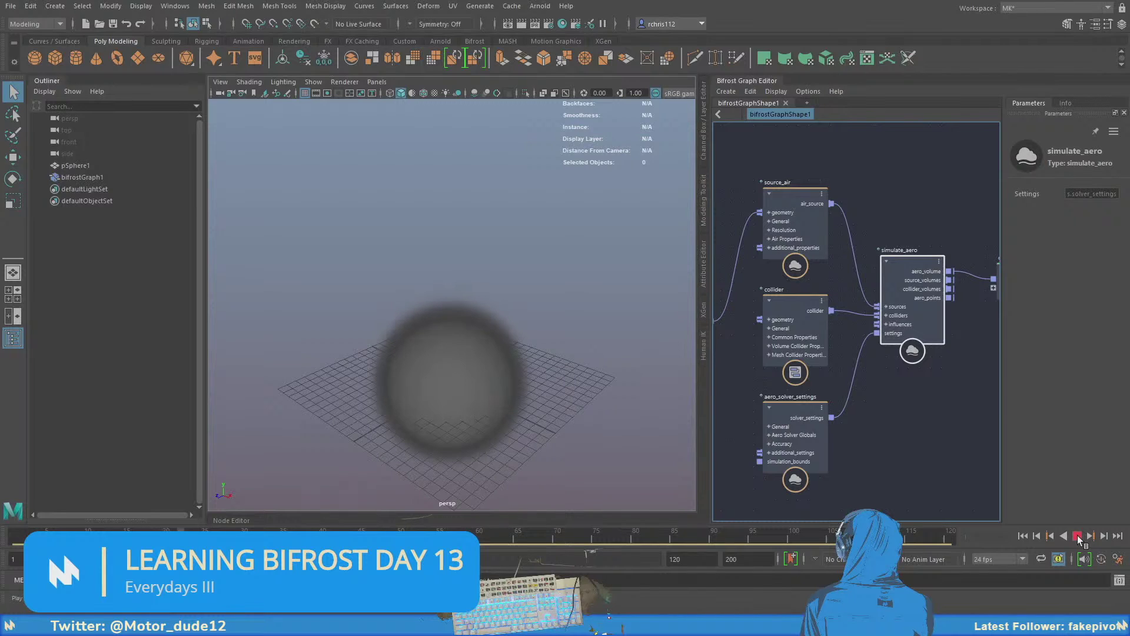
{"action": "left_click", "coordinate": [1077, 535]}
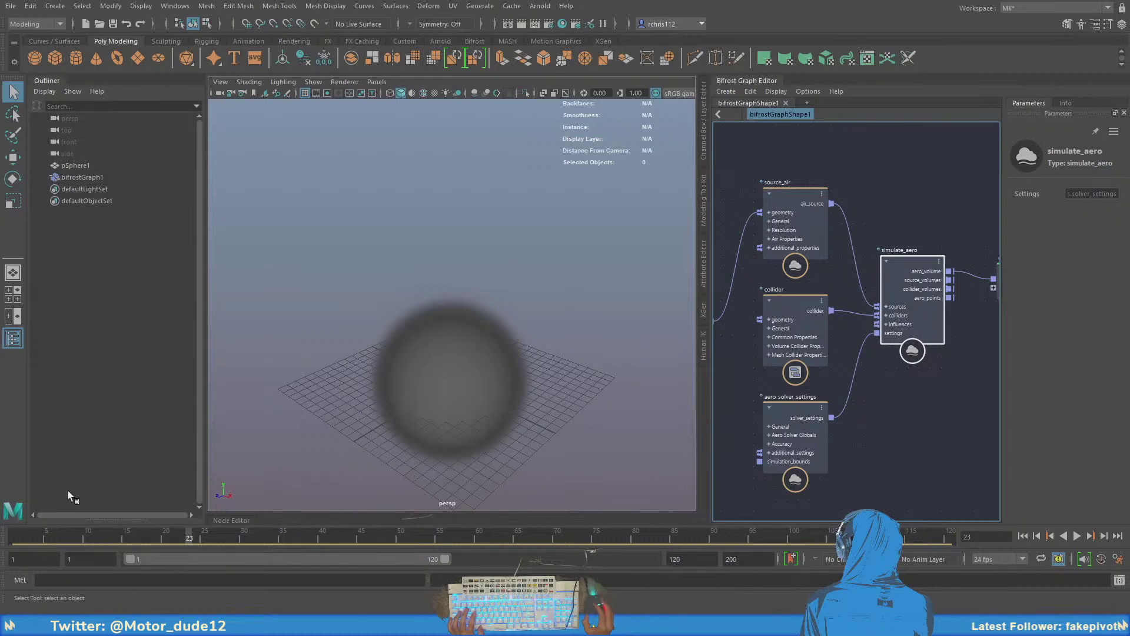
{"action": "key", "text": "alt+shift+v"}
- Check the vary_source_property settings and move the input node down in line with that node
{"action": "left_click_drag", "start_coordinate": [405, 327], "coordinate": [404, 316], "text": "alt"}
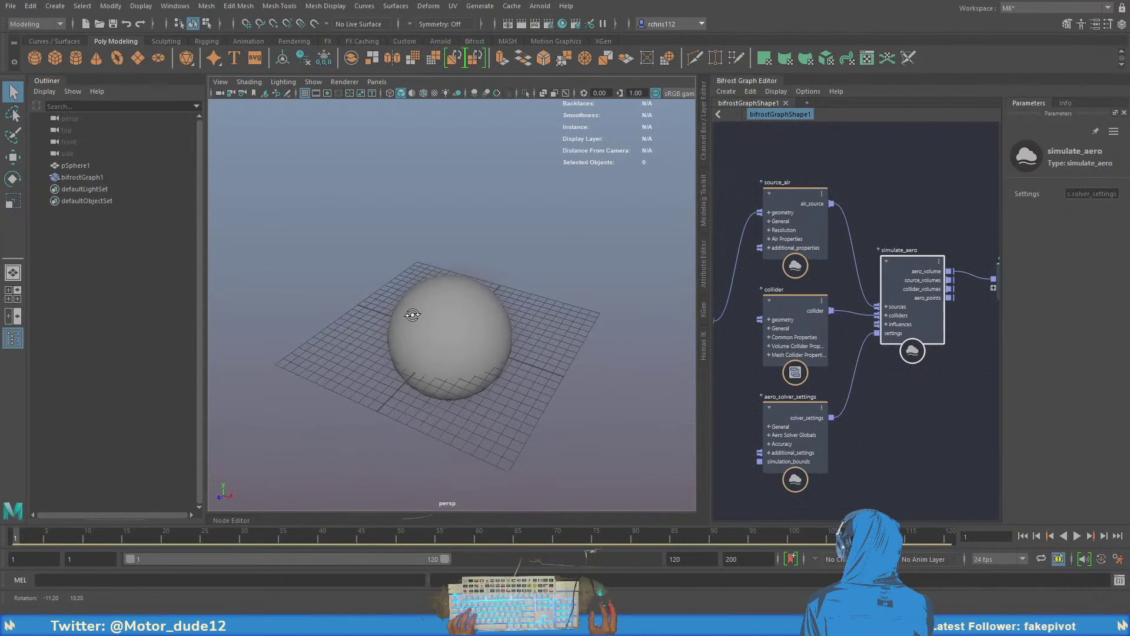
{"action": "right_click_drag", "start_coordinate": [404, 315], "coordinate": [528, 409], "text": "alt"}
{"action": "middle_click_drag", "start_coordinate": [697, 247], "coordinate": [821, 264]}
{"action": "left_click", "coordinate": [774, 325]}
{"action": "middle_click_drag", "start_coordinate": [774, 308], "coordinate": [782, 316]}
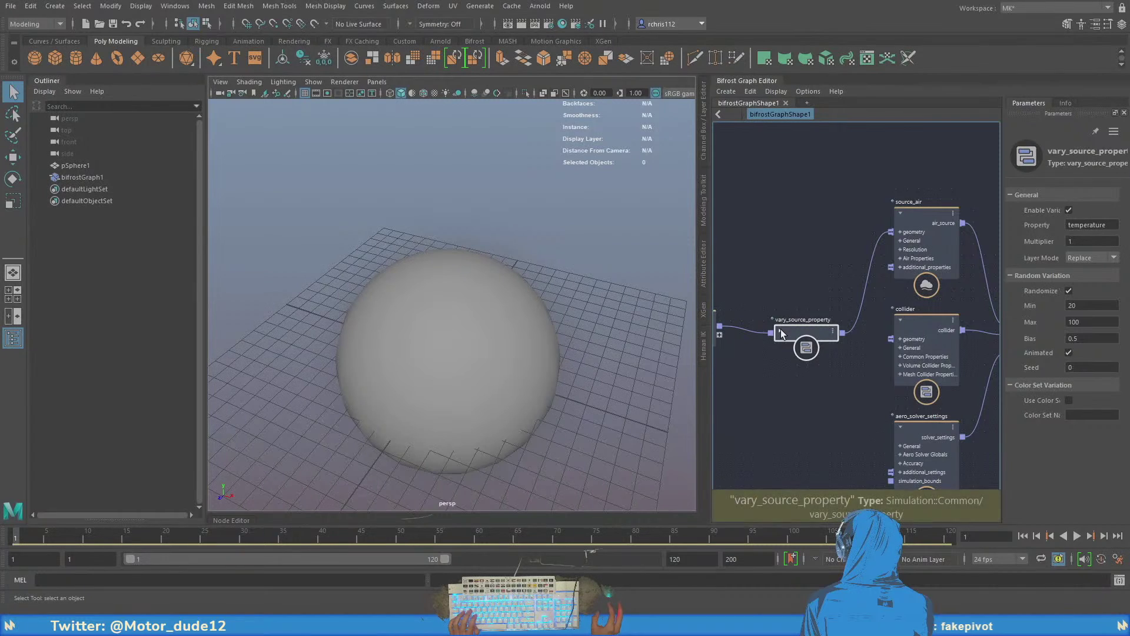
{"action": "left_click", "coordinate": [780, 330]}
{"action": "key", "text": "f"}
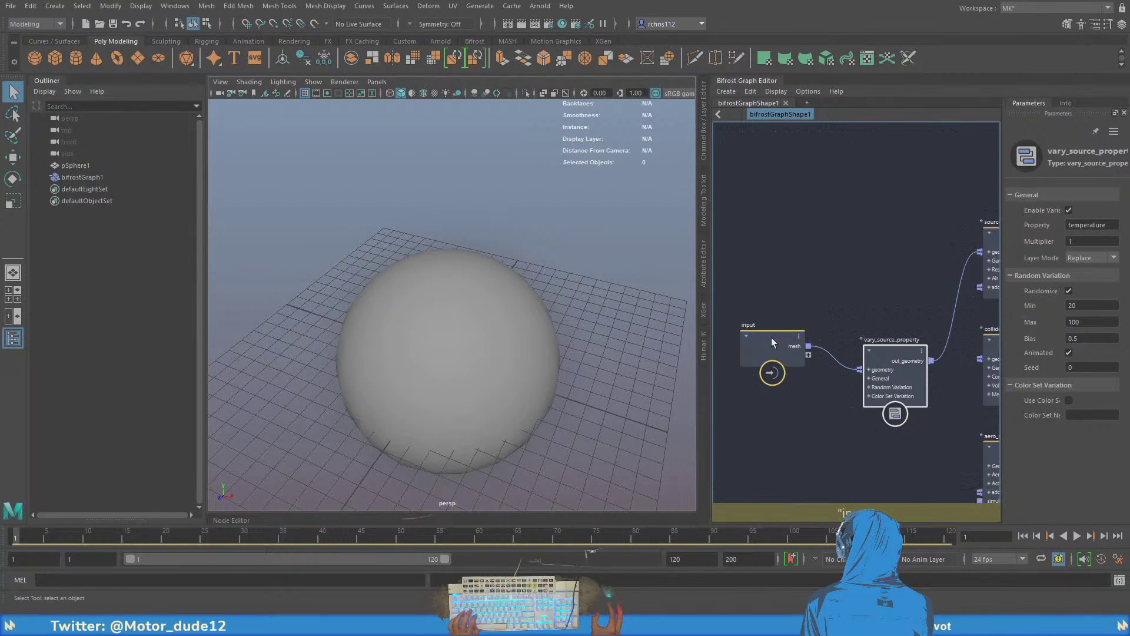
{"action": "left_click_drag", "start_coordinate": [771, 338], "coordinate": [782, 367]}
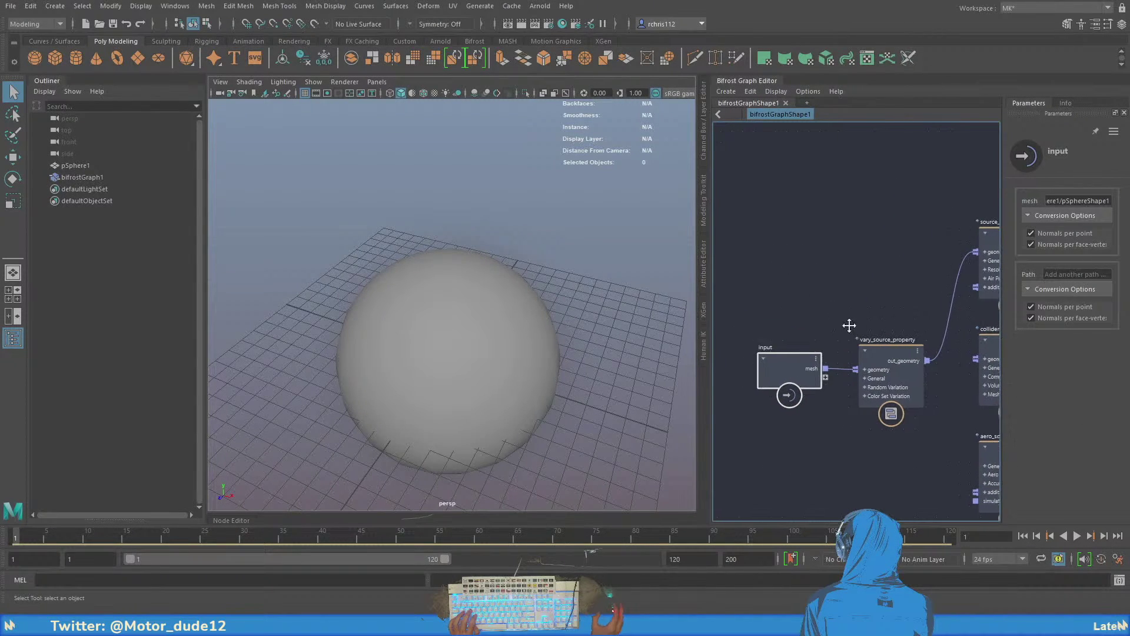
- Inspect the simulate_aero node, then play the sphere simulation up to frame 9 and stop it
{"action": "middle_click_drag", "start_coordinate": [847, 323], "coordinate": [797, 284]}
{"action": "middle_click_drag", "start_coordinate": [974, 283], "coordinate": [827, 257]}
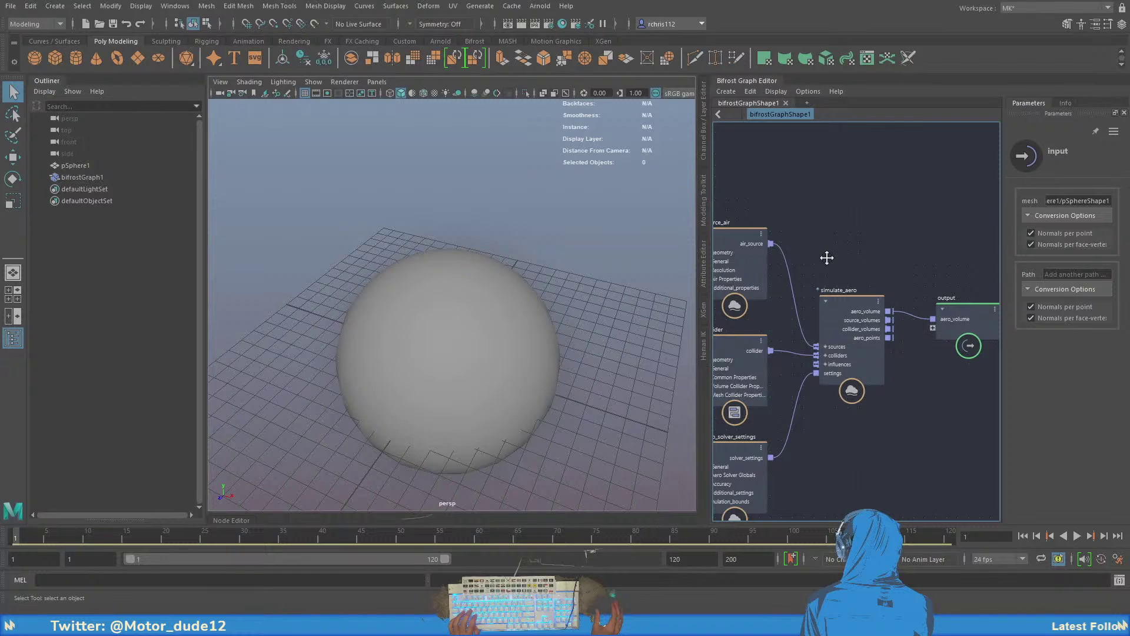
{"action": "left_click", "coordinate": [848, 305]}
{"action": "scroll", "coordinate": [845, 292], "scroll_direction": "down", "scroll_amount": 3}
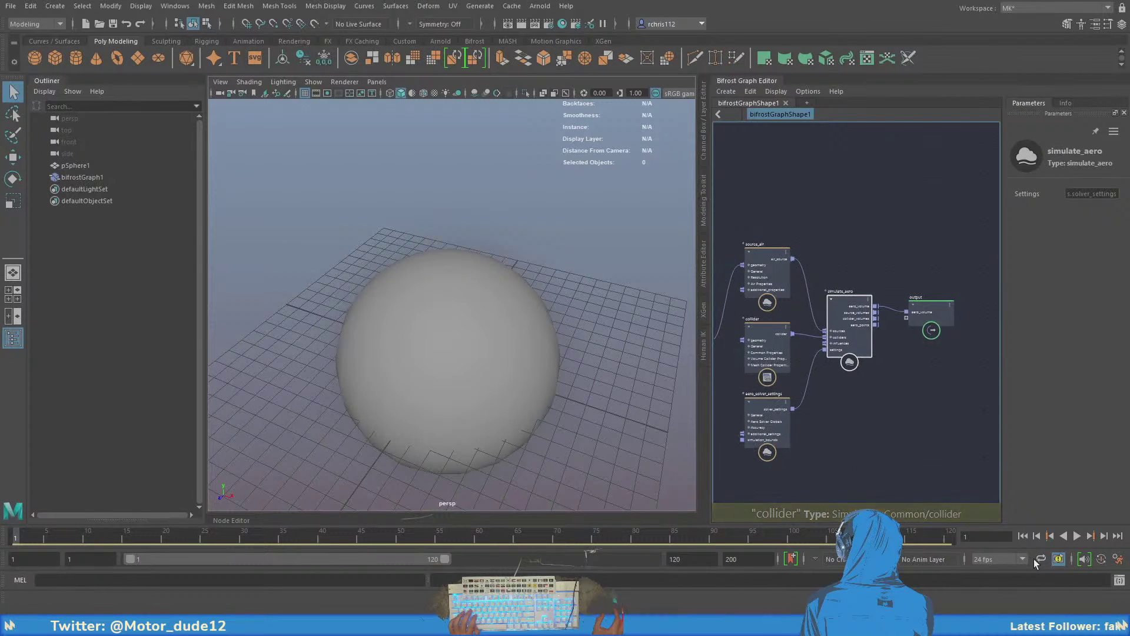
{"action": "left_click", "coordinate": [1077, 536]}
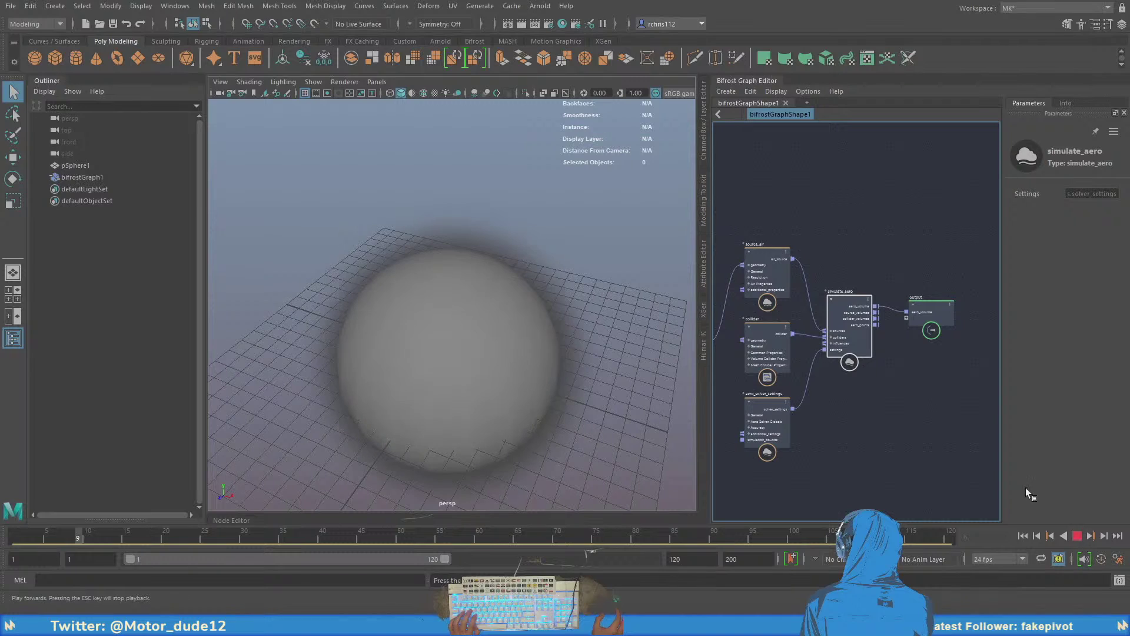
{"action": "key", "text": "Escape"}
- Look over the sphere's node network and collapse the Bifrost Graph Editor to enlarge the smoke viewport
{"action": "middle_click_drag", "start_coordinate": [887, 259], "coordinate": [959, 266]}
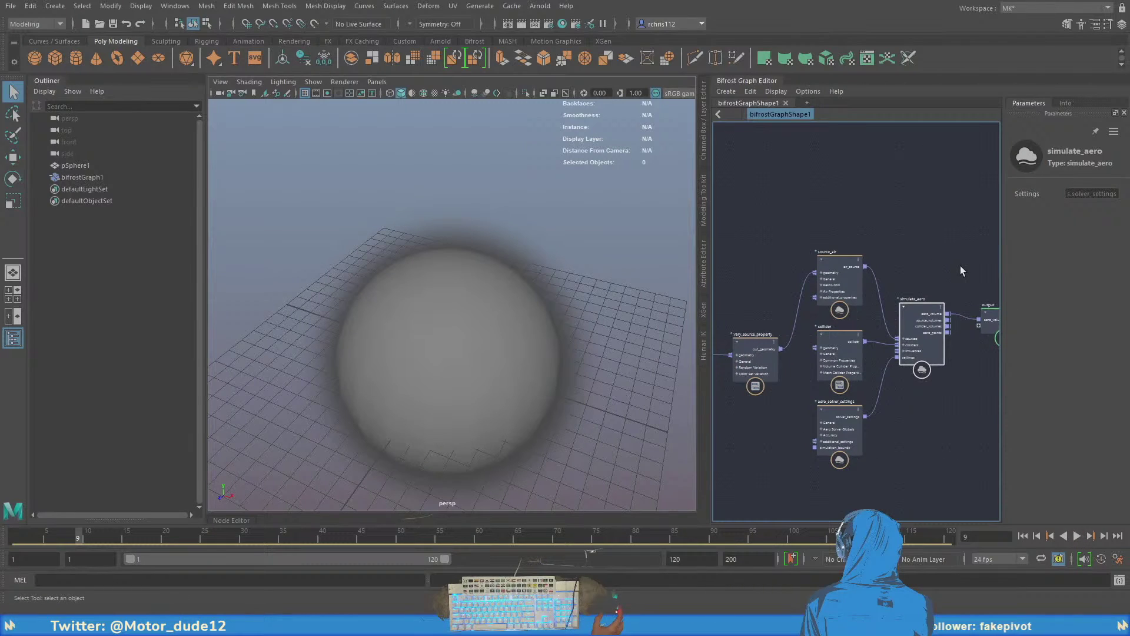
{"action": "scroll", "coordinate": [912, 418], "scroll_direction": "up", "scroll_amount": 1}
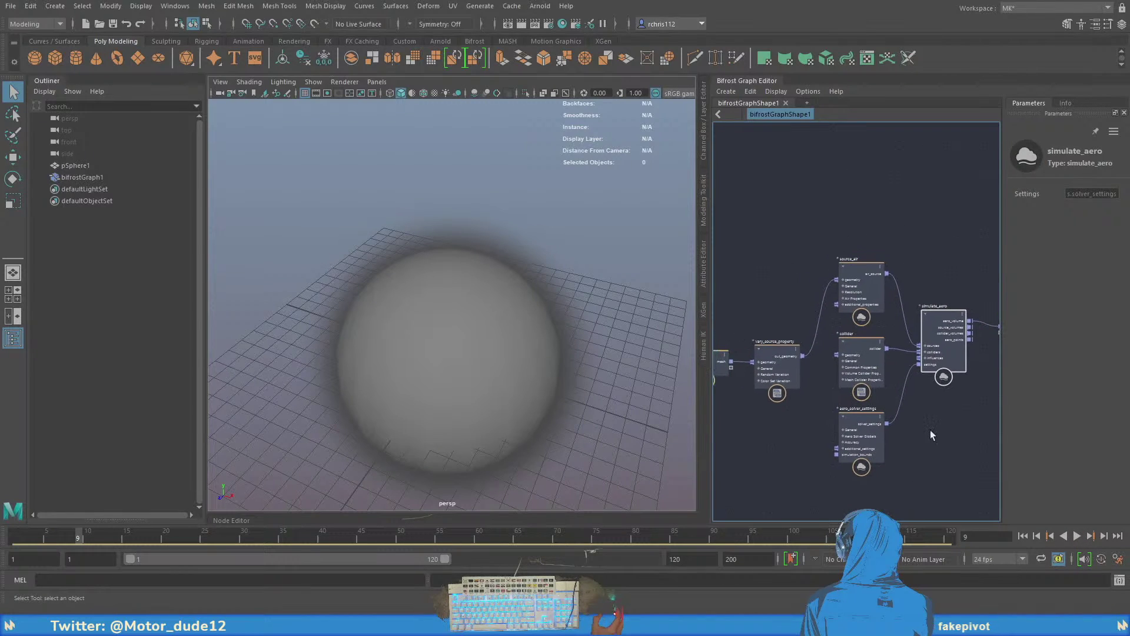
{"action": "scroll", "coordinate": [896, 430], "scroll_direction": "up", "scroll_amount": 2}
{"action": "middle_click_drag", "start_coordinate": [907, 433], "coordinate": [924, 439]}
{"action": "scroll", "coordinate": [433, 328], "scroll_direction": "down", "scroll_amount": 4}
{"action": "scroll", "coordinate": [394, 289], "scroll_direction": "up", "scroll_amount": 2}
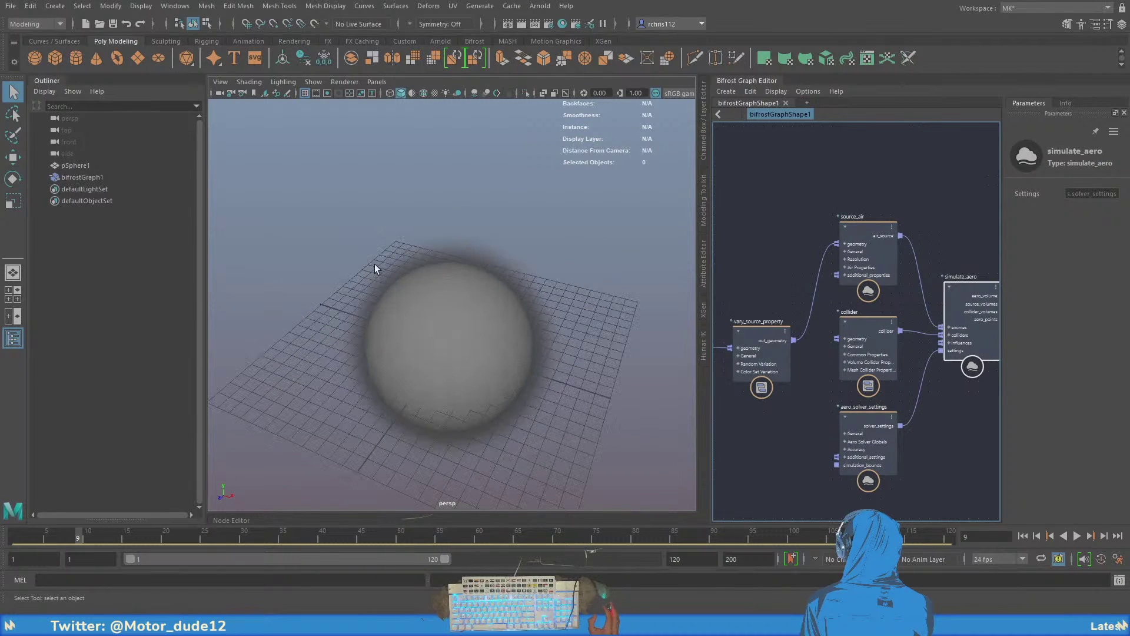
{"action": "left_click", "coordinate": [772, 83]}
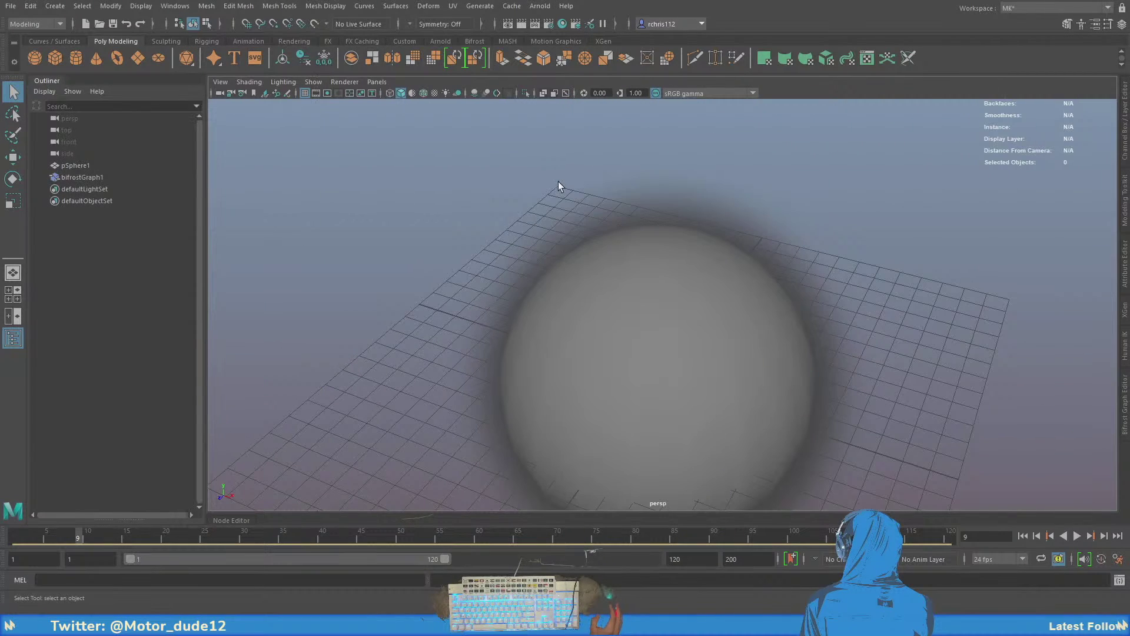
- Reopen the Bifrost Graph Editor and inspect the vary_source_property settings and the node network through to the output
{"action": "scroll", "coordinate": [336, 215], "scroll_direction": "down", "scroll_amount": 2}
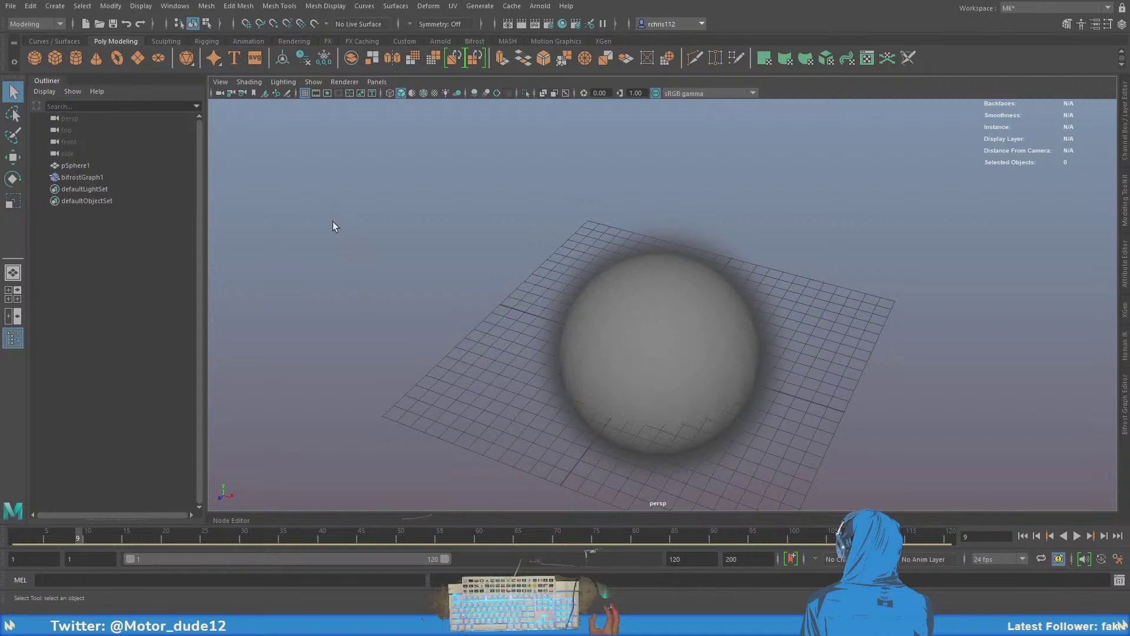
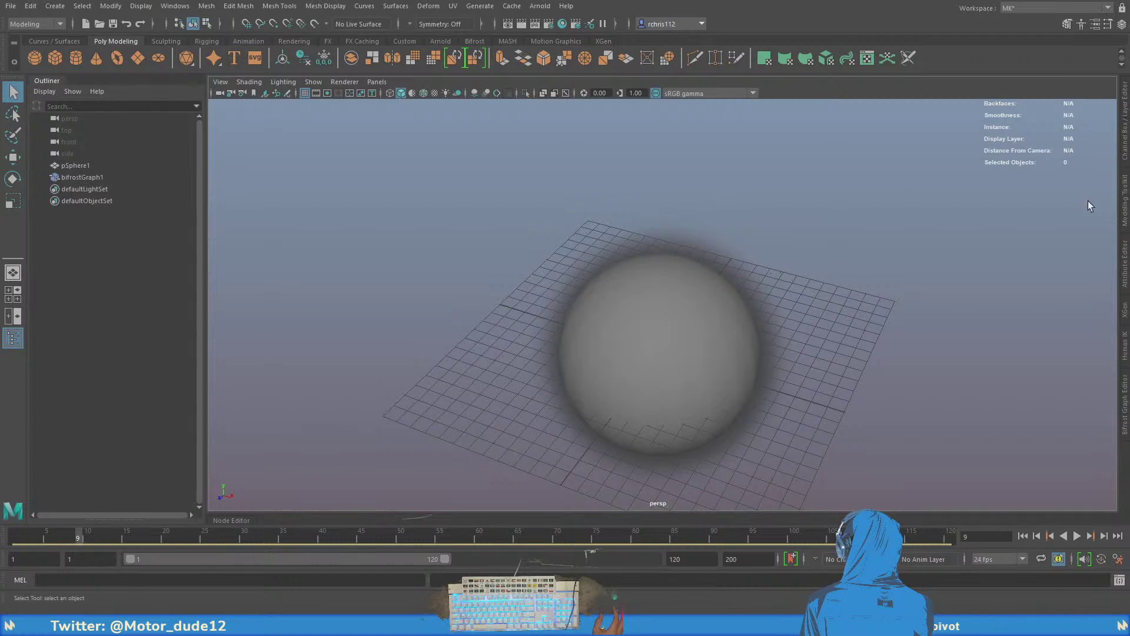
{"action": "left_click", "coordinate": [1124, 414]}
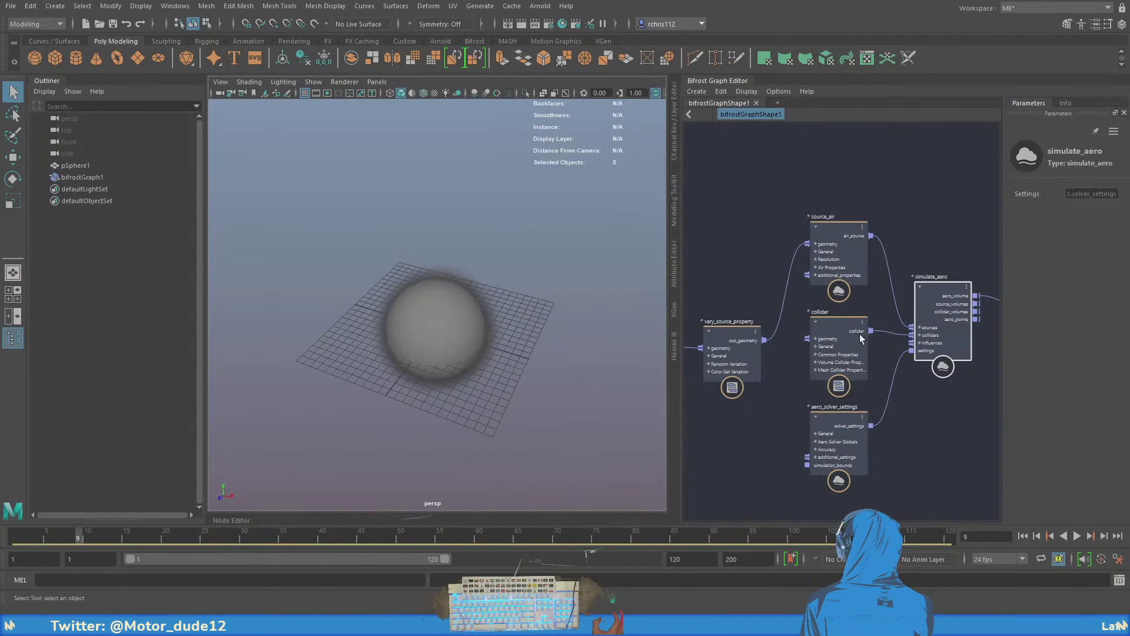
{"action": "middle_click_drag", "start_coordinate": [708, 260], "coordinate": [740, 273]}
{"action": "left_click", "coordinate": [782, 320]}
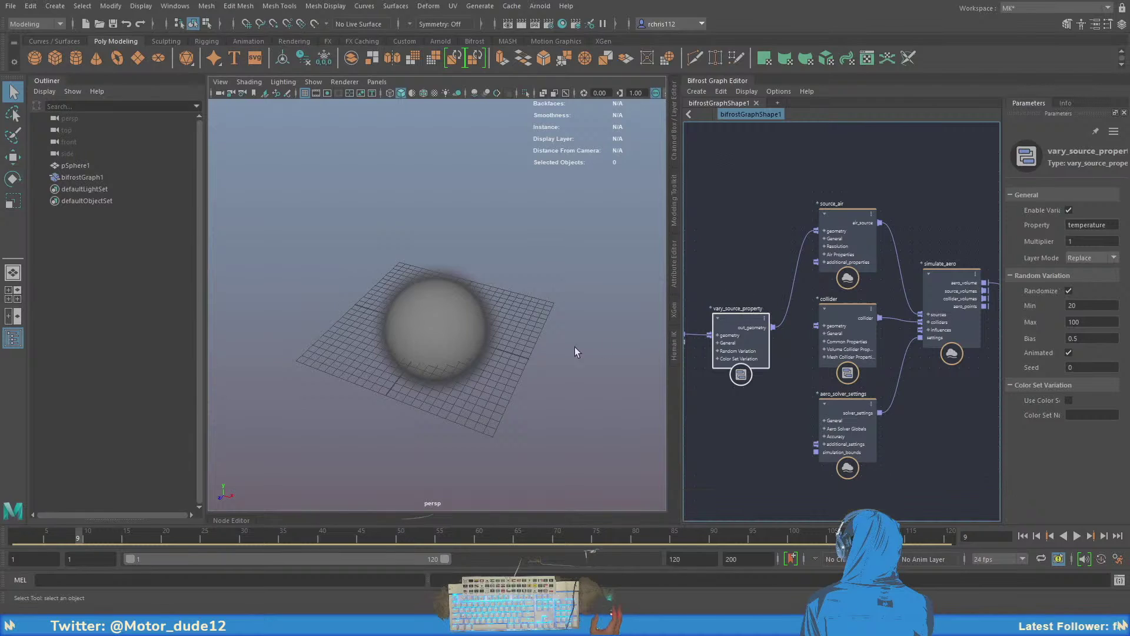
{"action": "scroll", "coordinate": [436, 346], "scroll_direction": "up", "scroll_amount": 5}
{"action": "scroll", "coordinate": [435, 346], "scroll_direction": "down", "scroll_amount": 5}
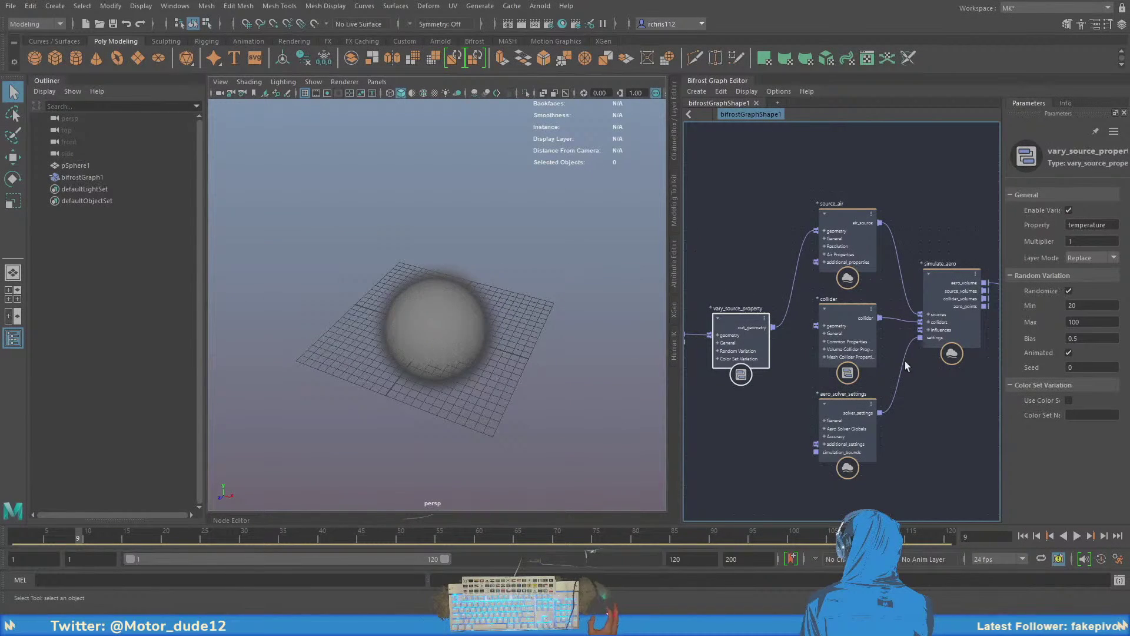
{"action": "middle_click_drag", "start_coordinate": [910, 227], "coordinate": [801, 238]}
{"action": "middle_click_drag", "start_coordinate": [690, 316], "coordinate": [718, 323]}
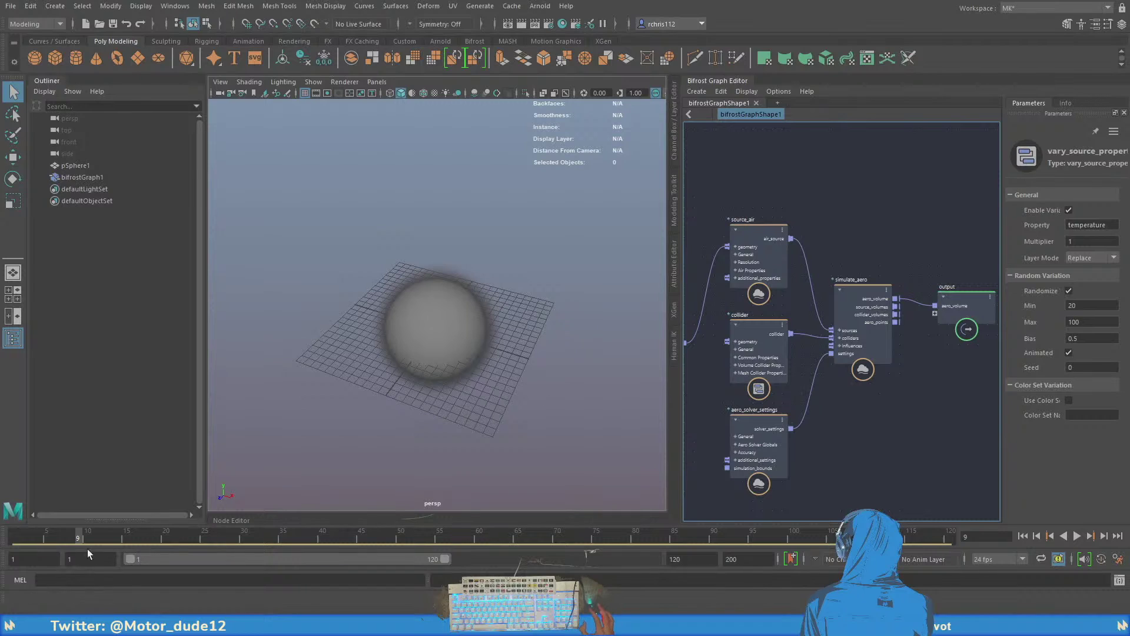
- Return the sphere's smoke simulation to frame 1
{"action": "left_click_drag", "start_coordinate": [78, 538], "coordinate": [12, 542]}
{"action": "key", "text": "alt+v"}
{"action": "key", "text": "alt+v"}
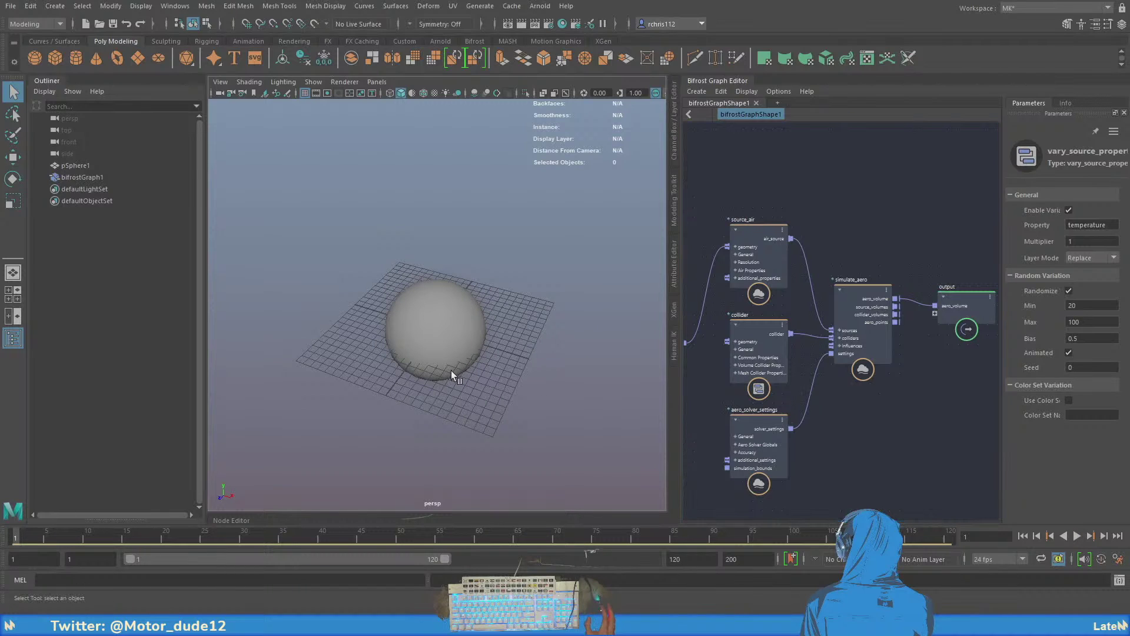
{"action": "scroll", "coordinate": [546, 406], "scroll_direction": "up", "scroll_amount": 4}
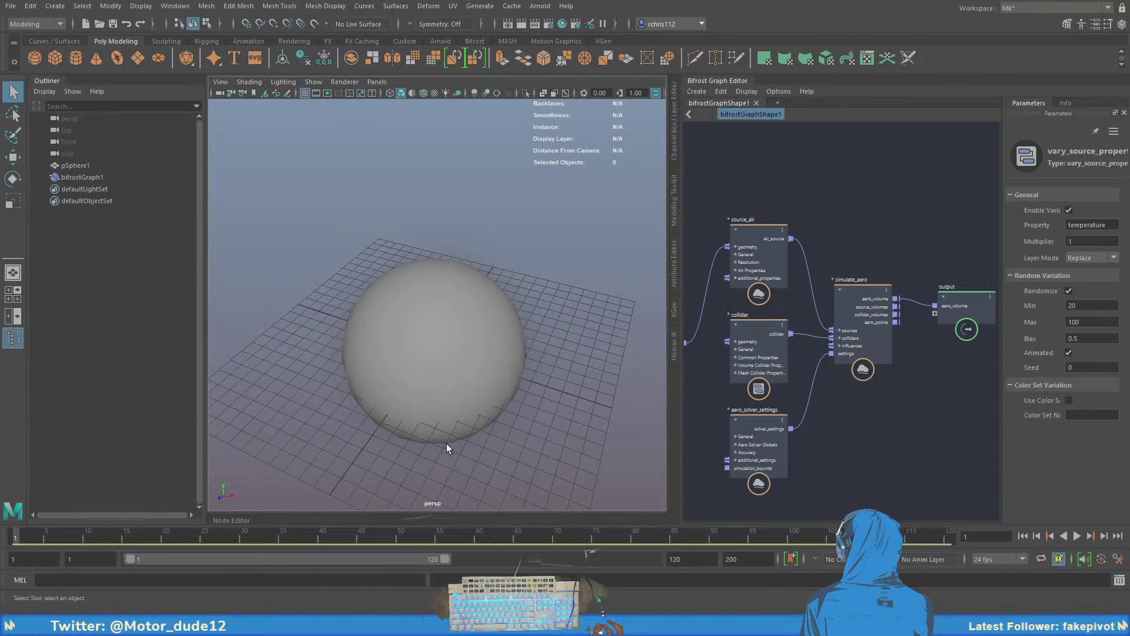
{"action": "scroll", "coordinate": [439, 338], "scroll_direction": "up", "scroll_amount": 3}
{"action": "scroll", "coordinate": [421, 361], "scroll_direction": "down", "scroll_amount": 7}
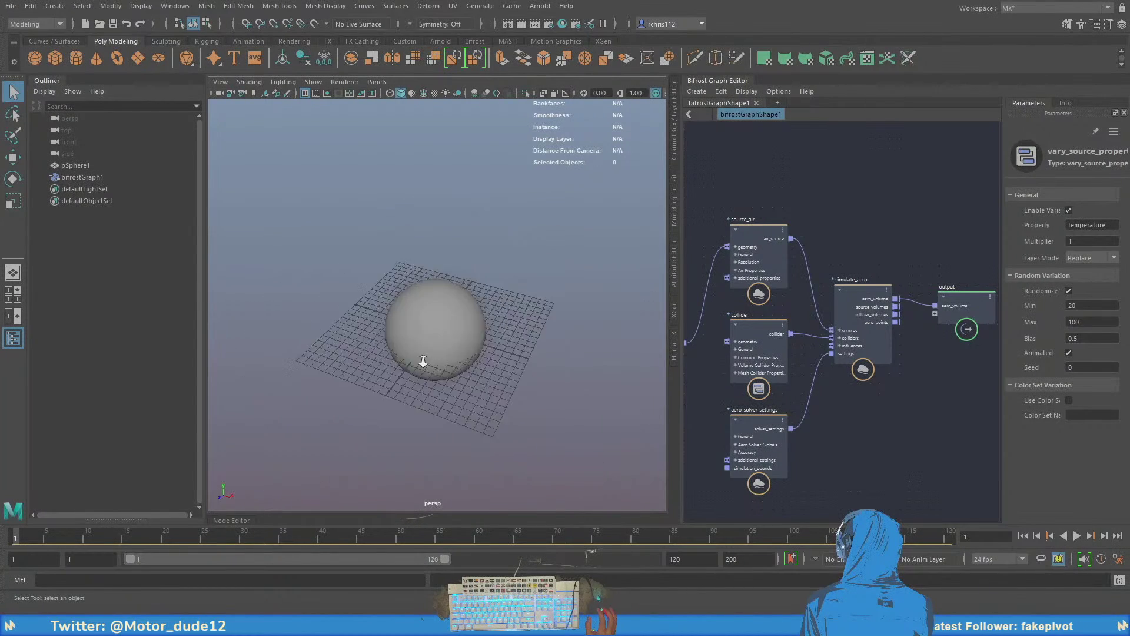
{"action": "scroll", "coordinate": [415, 366], "scroll_direction": "up", "scroll_amount": 6}
{"action": "scroll", "coordinate": [406, 372], "scroll_direction": "down", "scroll_amount": 4}
{"action": "scroll", "coordinate": [407, 367], "scroll_direction": "down", "scroll_amount": 3}
{"action": "scroll", "coordinate": [414, 356], "scroll_direction": "up", "scroll_amount": 4}
{"action": "scroll", "coordinate": [415, 353], "scroll_direction": "down", "scroll_amount": 4}
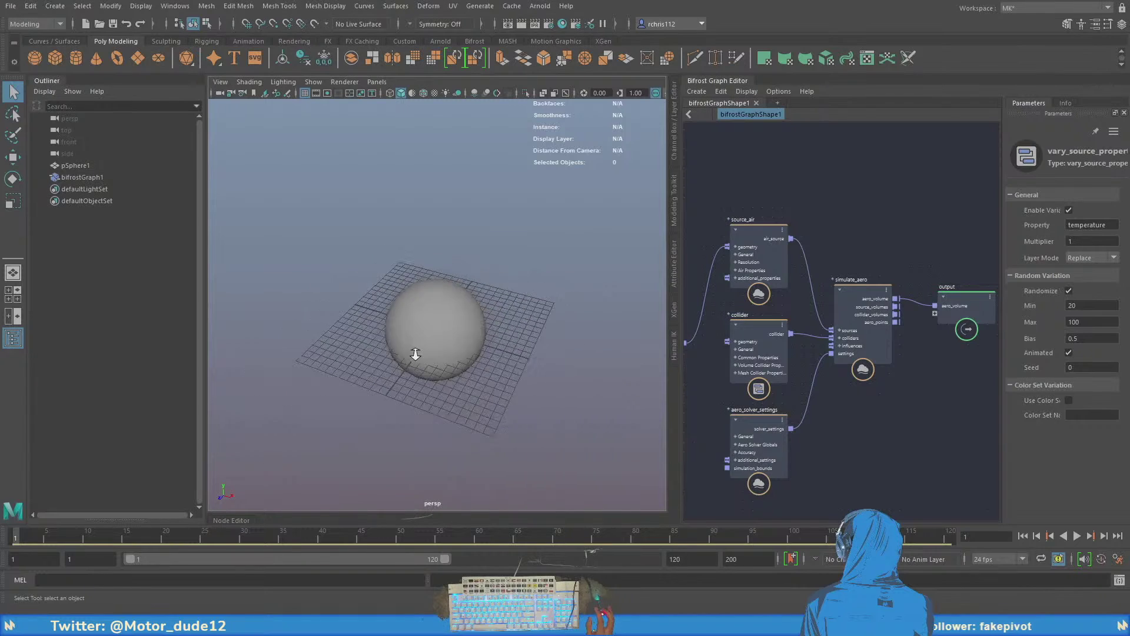
{"action": "scroll", "coordinate": [414, 350], "scroll_direction": "up", "scroll_amount": 3}
{"action": "scroll", "coordinate": [353, 321], "scroll_direction": "up", "scroll_amount": 5}
{"action": "scroll", "coordinate": [361, 204], "scroll_direction": "down", "scroll_amount": 6}
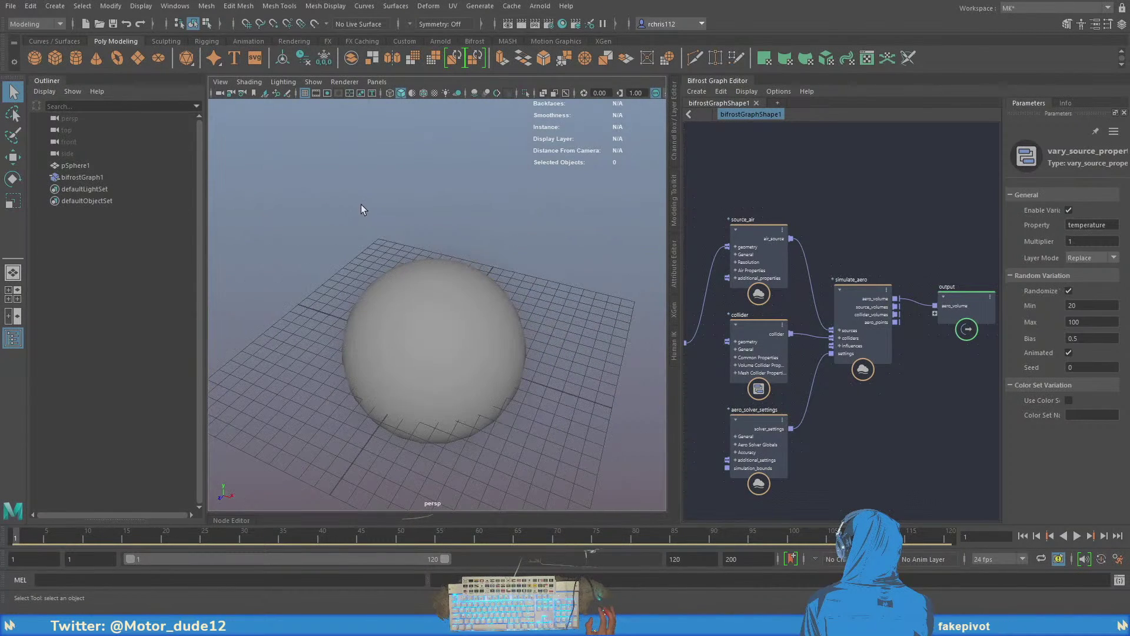
{"action": "scroll", "coordinate": [370, 298], "scroll_direction": "up", "scroll_amount": 3}
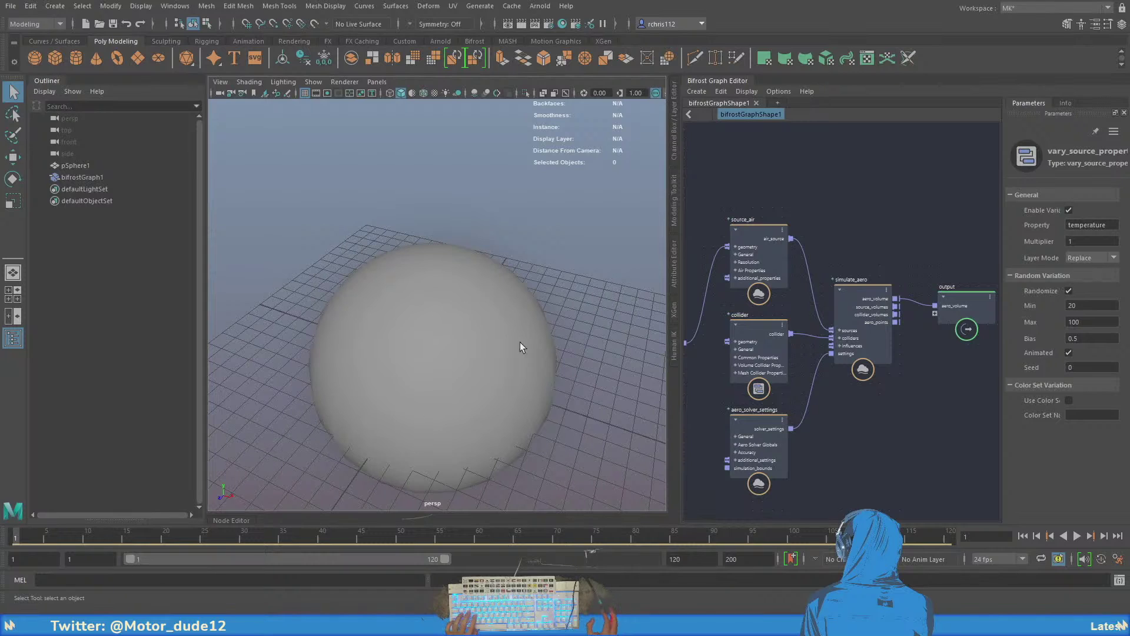
{"action": "left_click_drag", "start_coordinate": [520, 343], "coordinate": [524, 330], "text": "alt"}
- Move the output node farther away from simulate_aero to leave room between the two nodes
{"action": "middle_click_drag", "start_coordinate": [950, 274], "coordinate": [878, 271], "text": "alt"}
{"action": "left_click_drag", "start_coordinate": [899, 293], "coordinate": [985, 310]}
{"action": "middle_click_drag", "start_coordinate": [907, 266], "coordinate": [879, 258], "text": "alt"}
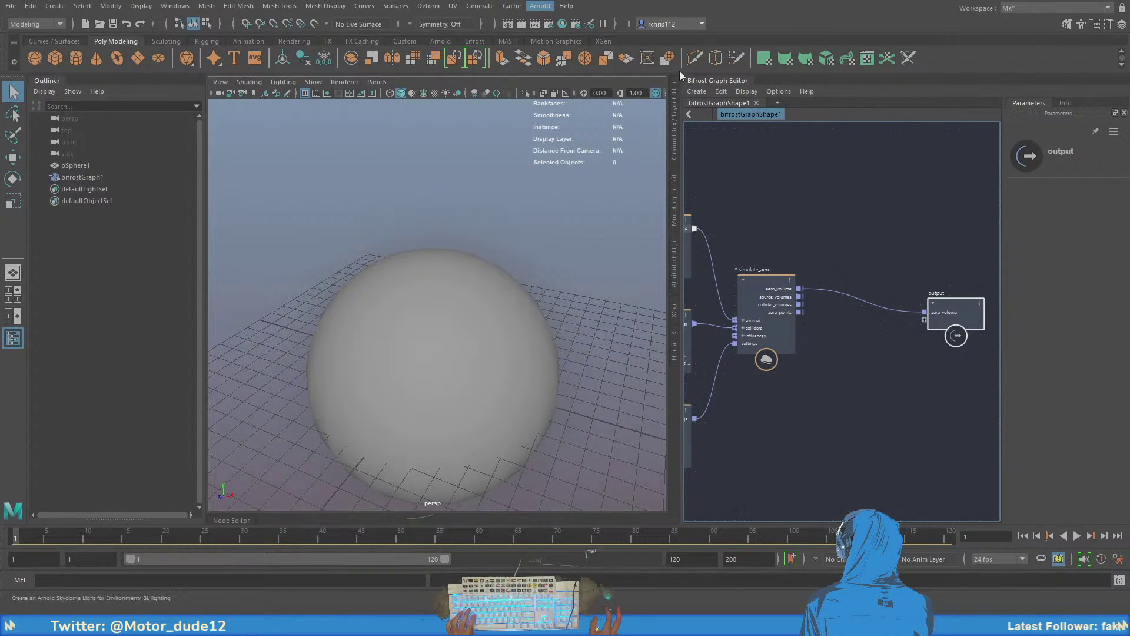
- Create an Arnold Skydome light in the scene and add an assign_material node to the Bifrost graph
{"action": "scroll", "coordinate": [472, 276], "scroll_direction": "down", "scroll_amount": 5}
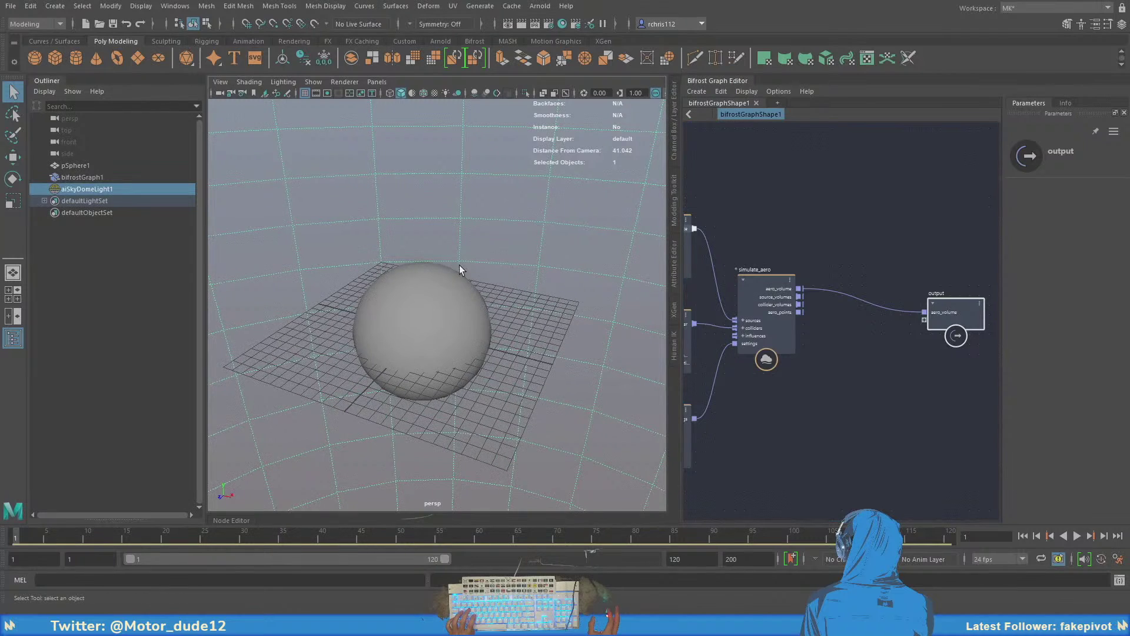
{"action": "left_click_drag", "start_coordinate": [459, 265], "coordinate": [478, 243], "text": "alt"}
{"action": "scroll", "coordinate": [478, 244], "scroll_direction": "up", "scroll_amount": 3}
{"action": "middle_click_drag", "start_coordinate": [868, 370], "coordinate": [878, 376], "text": "alt"}
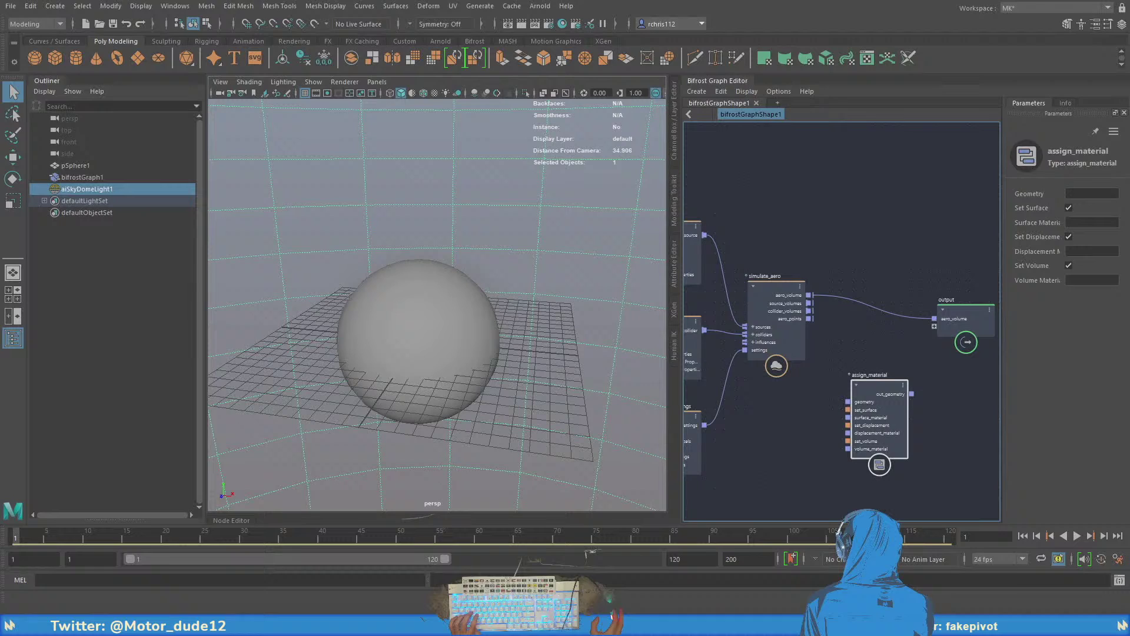
- Create an aiStandardVolume material and bring it into the Bifrost graph beside assign_material
{"action": "left_click", "coordinate": [562, 24]}
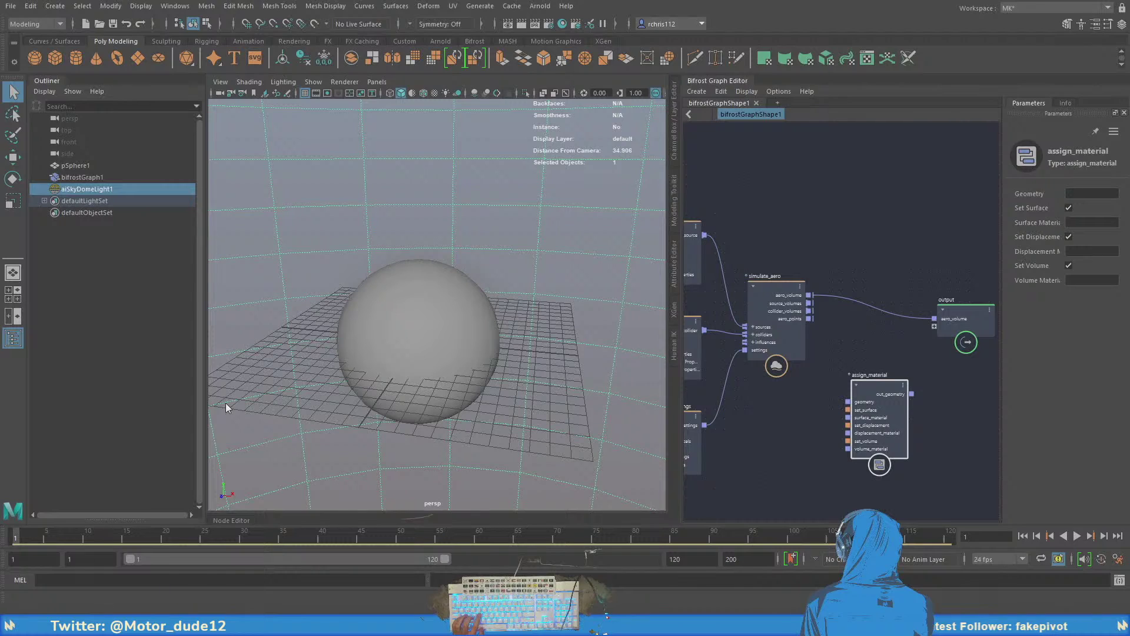
{"action": "left_click", "coordinate": [288, 444]}
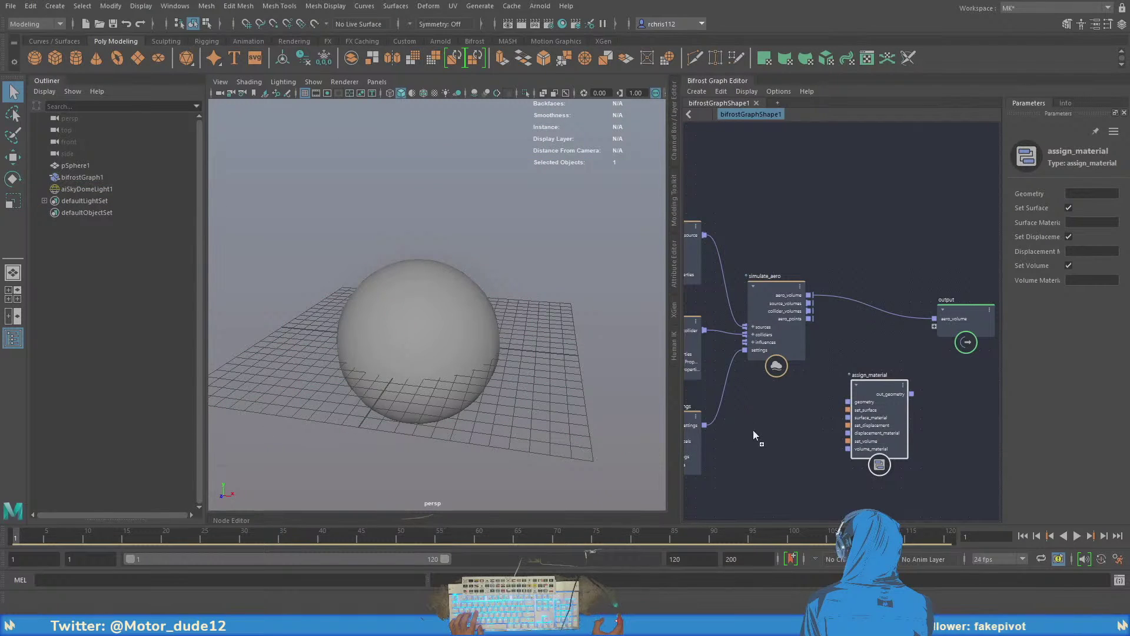
{"action": "left_click_drag", "start_coordinate": [753, 435], "coordinate": [753, 436]}
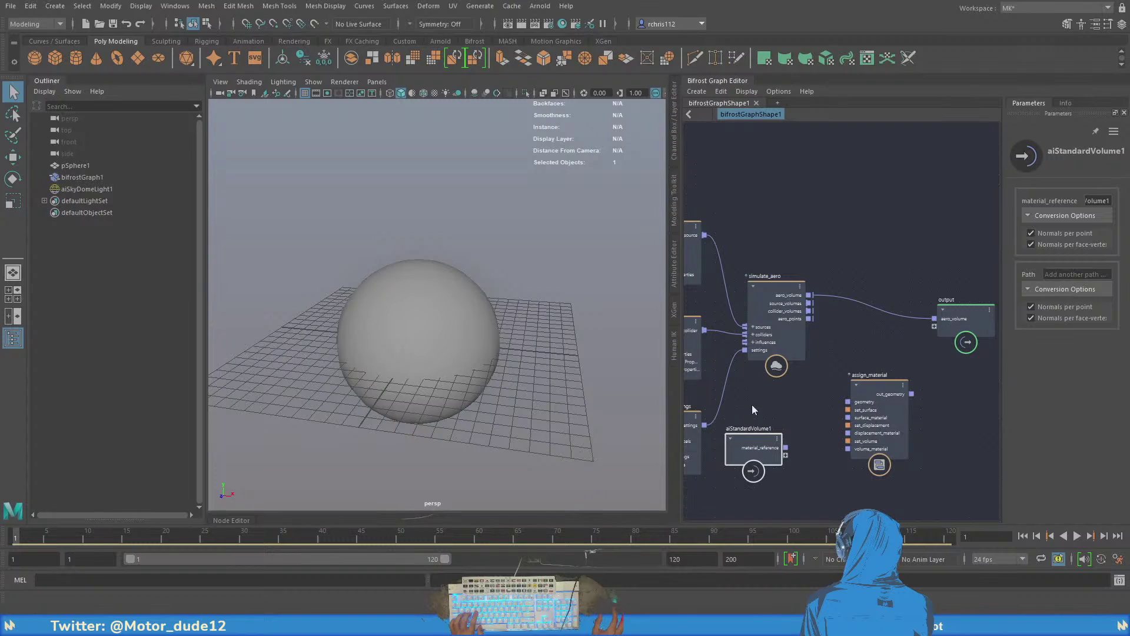
{"action": "middle_click_drag", "start_coordinate": [776, 406], "coordinate": [744, 393], "text": "alt"}
{"action": "left_click_drag", "start_coordinate": [726, 423], "coordinate": [748, 426]}
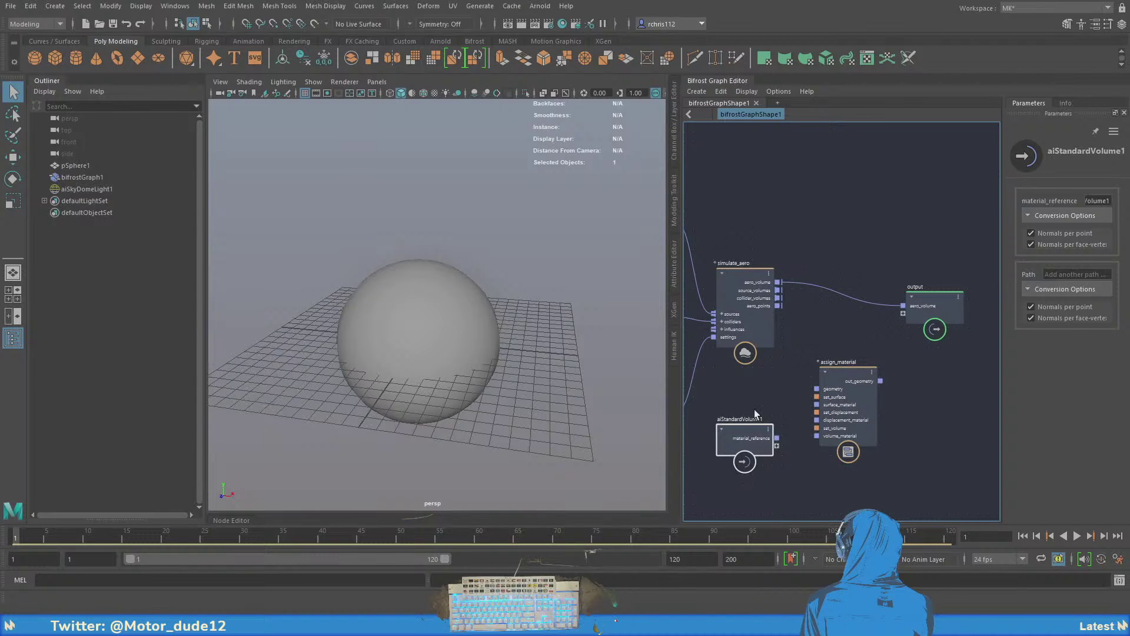
- Connect the material_reference output of aiStandardVolume1 to the volume_material input of assign_material
{"action": "scroll", "coordinate": [762, 403], "scroll_direction": "up", "scroll_amount": 2}
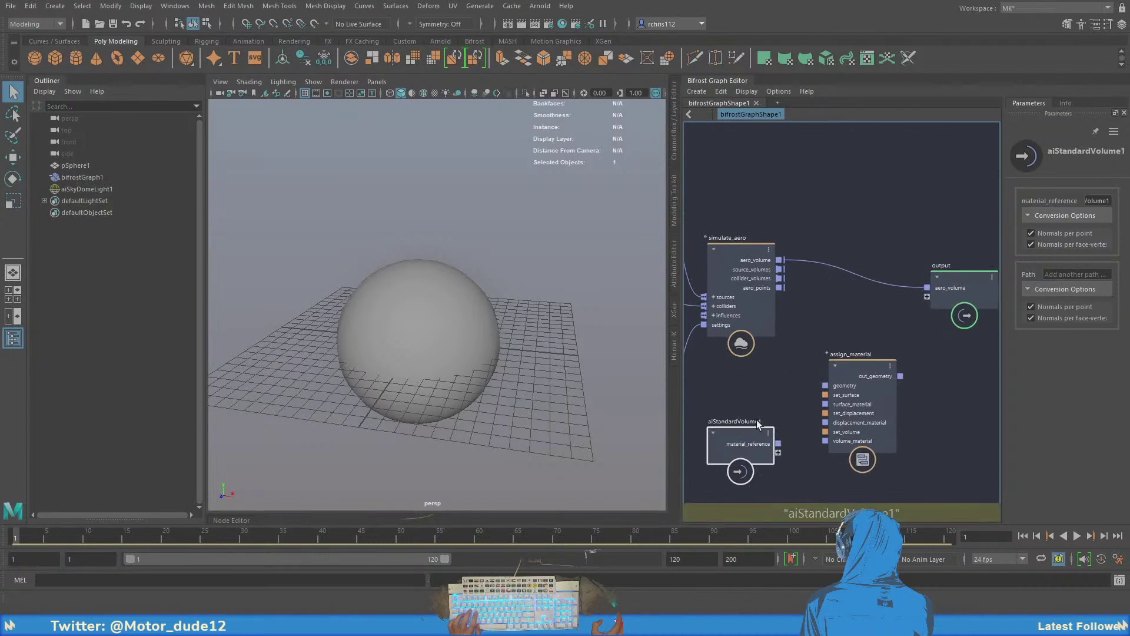
{"action": "scroll", "coordinate": [765, 421], "scroll_direction": "up", "scroll_amount": 3}
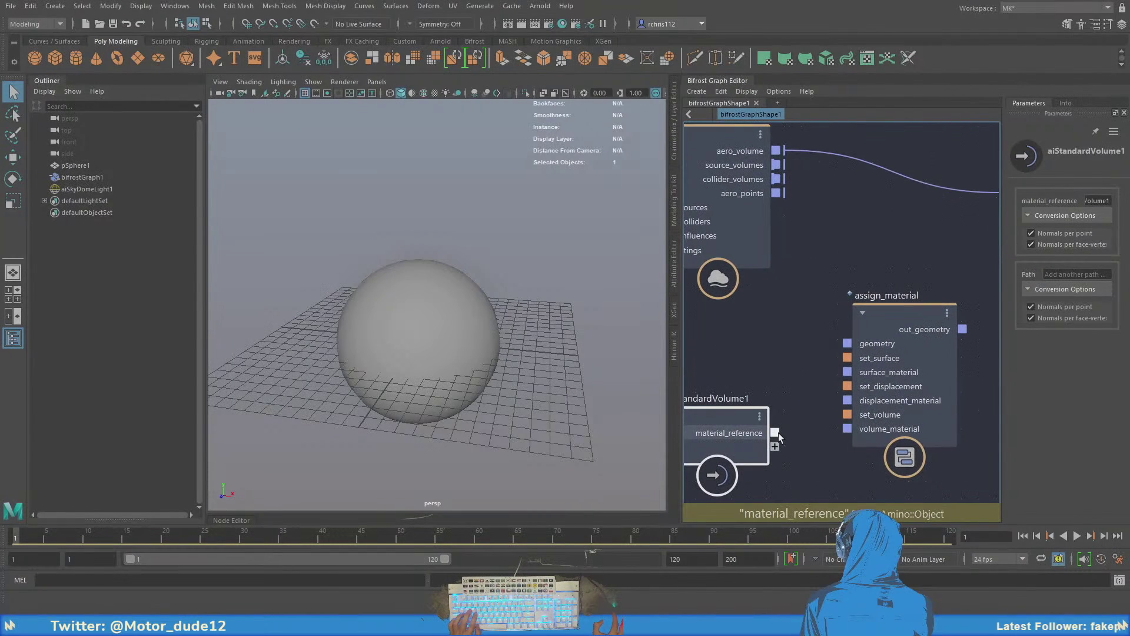
{"action": "left_click_drag", "start_coordinate": [776, 433], "coordinate": [842, 429]}
{"action": "middle_click_drag", "start_coordinate": [815, 330], "coordinate": [696, 362]}
{"action": "key", "text": "f"}
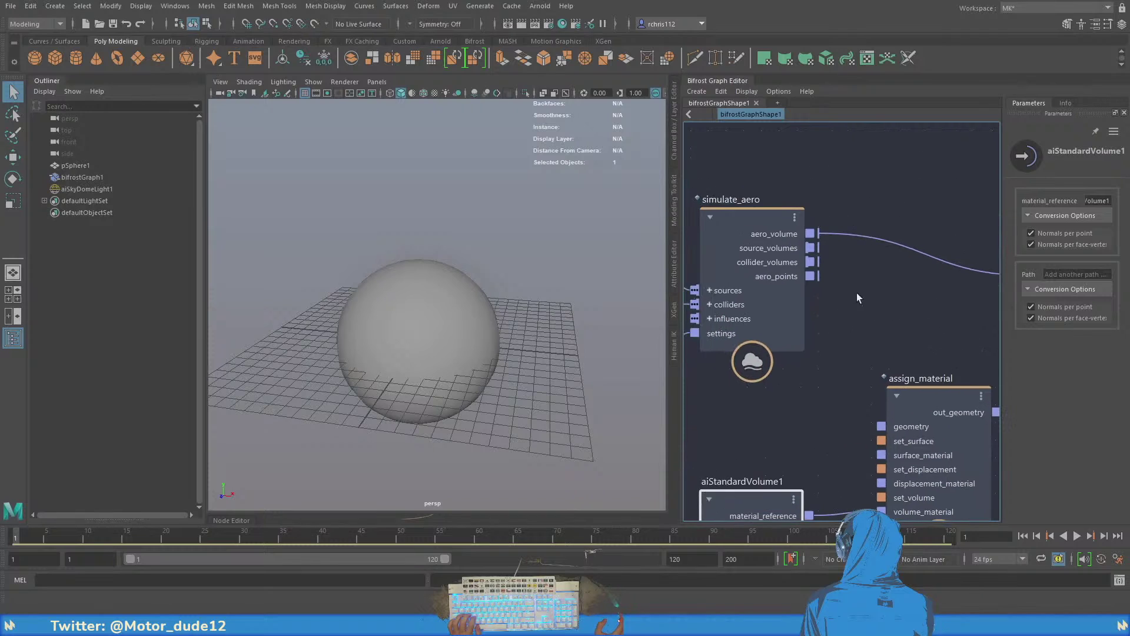
- Reroute simulate_aero's aero_volume into assign_material's geometry, and connect out_geometry to the output node's aero_volume
{"action": "left_click", "coordinate": [856, 313]}
{"action": "middle_click_drag", "start_coordinate": [855, 313], "coordinate": [820, 300]}
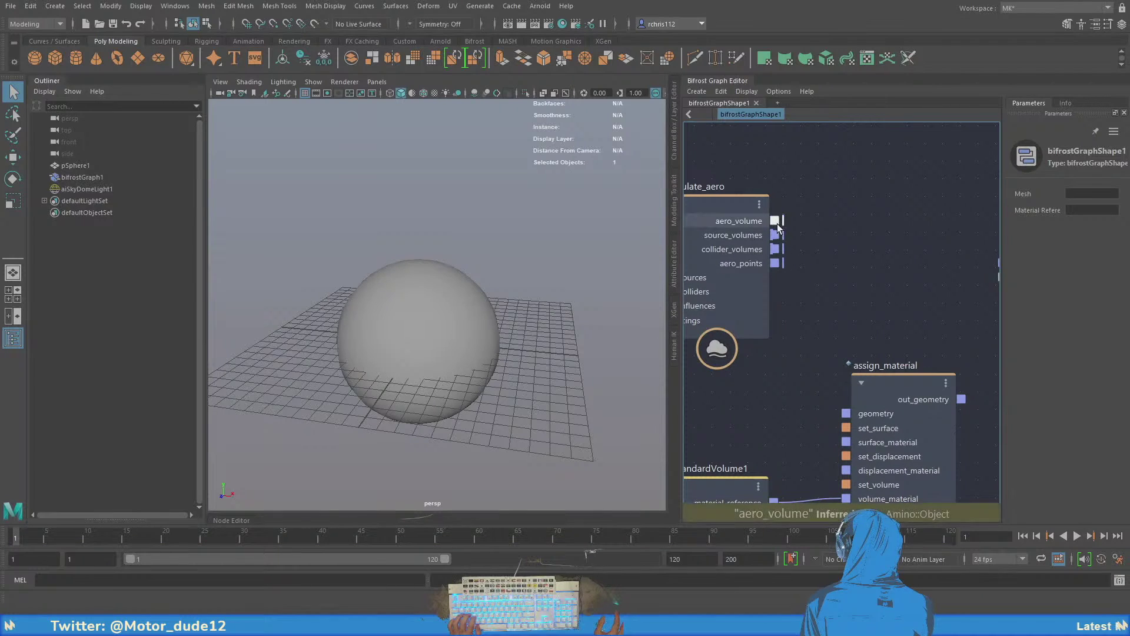
{"action": "left_click_drag", "start_coordinate": [774, 221], "coordinate": [839, 406]}
{"action": "middle_click_drag", "start_coordinate": [923, 325], "coordinate": [849, 326]}
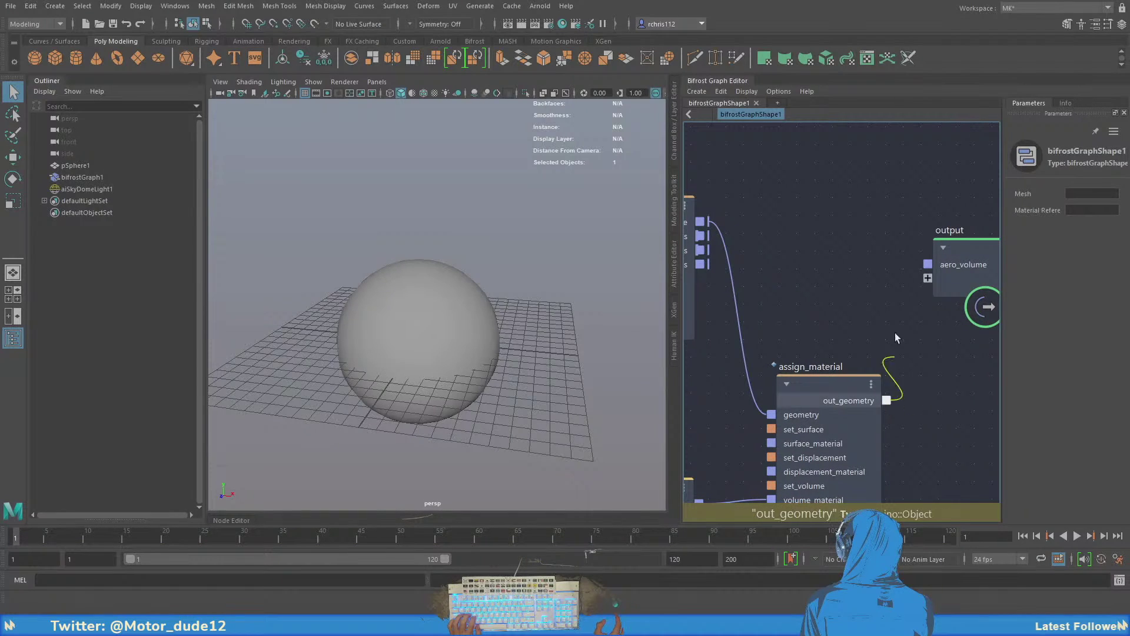
- Start a live Arnold IPR render and reframe the camera so the sphere fits in the render view
{"action": "left_click_drag", "start_coordinate": [458, 271], "coordinate": [480, 276], "text": "alt"}
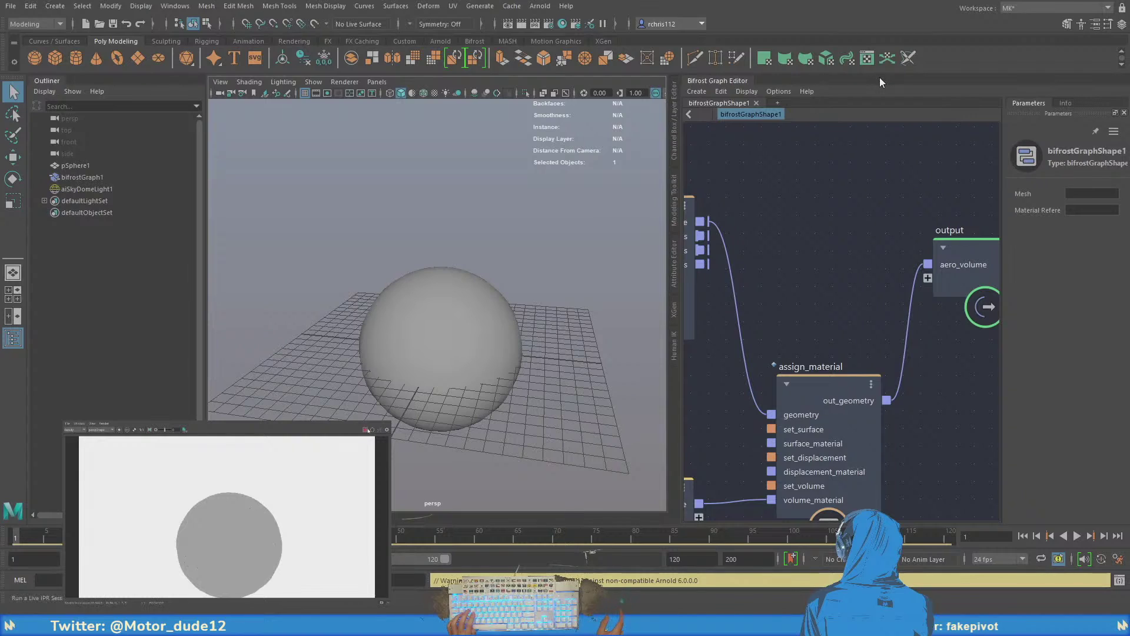
{"action": "left_click", "coordinate": [364, 430]}
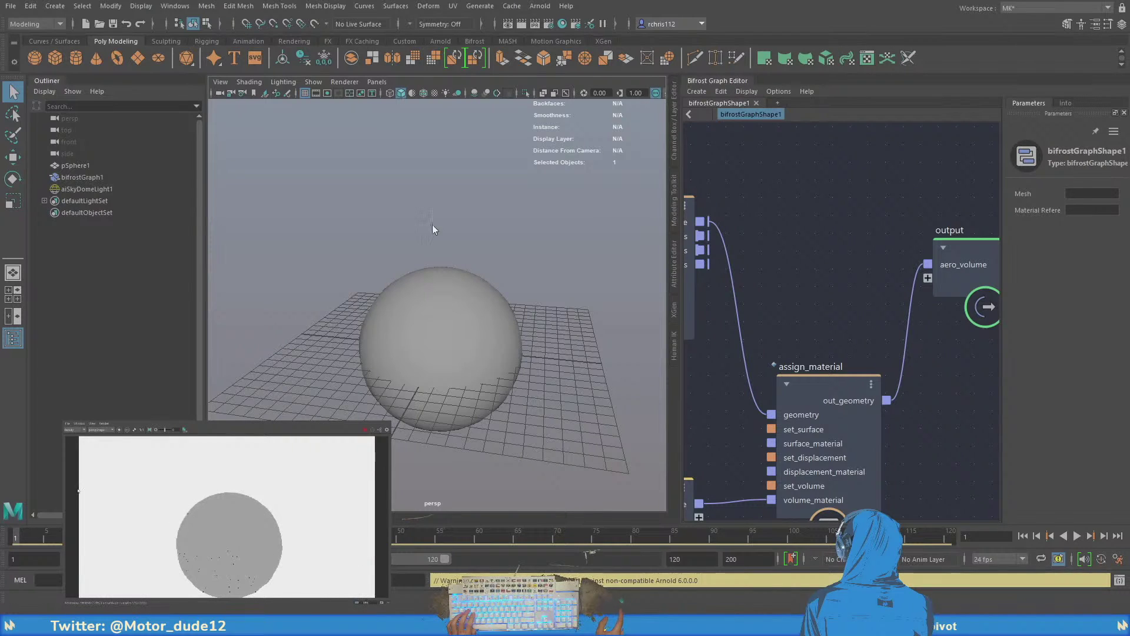
{"action": "middle_click_drag", "start_coordinate": [288, 268], "coordinate": [286, 244], "text": "alt"}
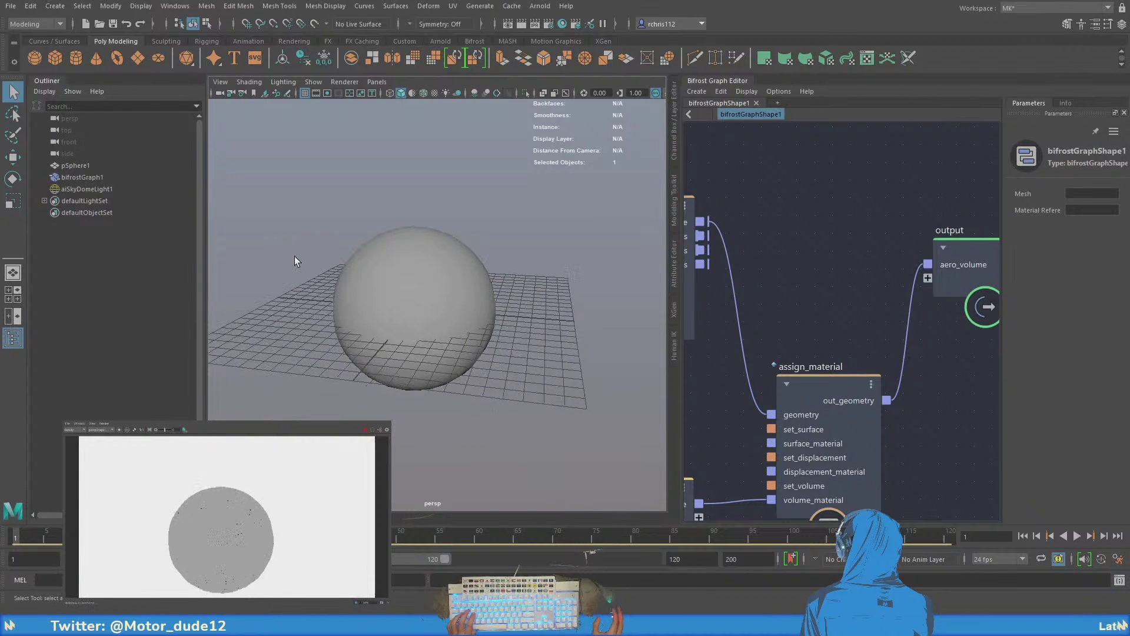
{"action": "right_click_drag", "start_coordinate": [308, 269], "coordinate": [268, 268], "text": "alt"}
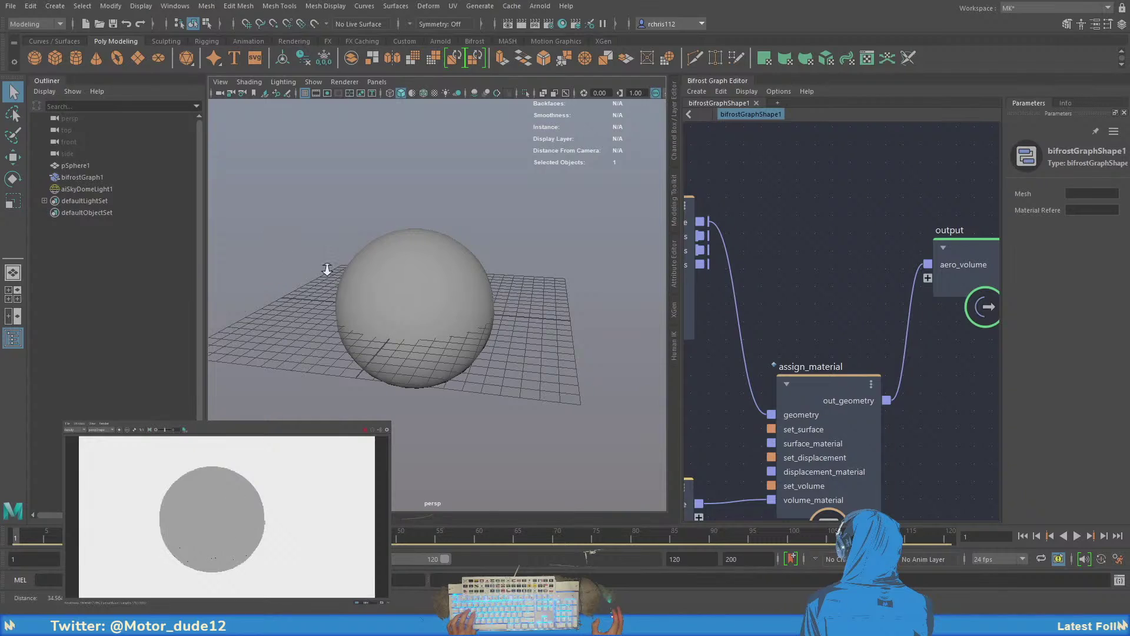
{"action": "middle_click_drag", "start_coordinate": [330, 267], "coordinate": [320, 267], "text": "alt"}
{"action": "right_click_drag", "start_coordinate": [319, 252], "coordinate": [341, 272], "text": "alt"}
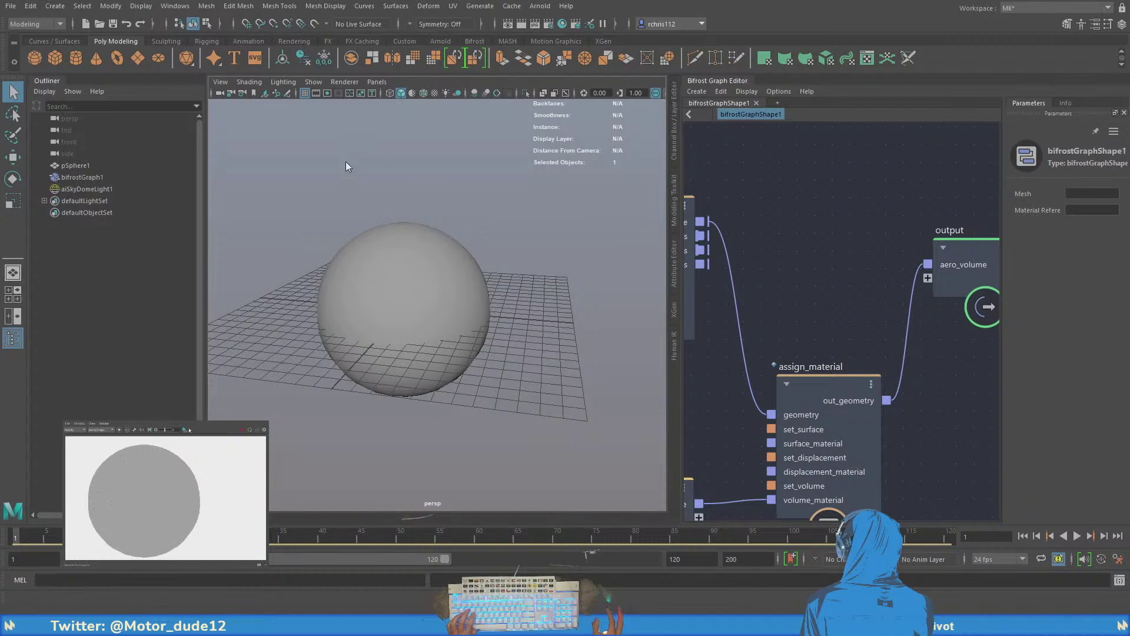
- Play the smoke simulation up to frame 31 and stop it
{"action": "left_click", "coordinate": [1079, 535]}
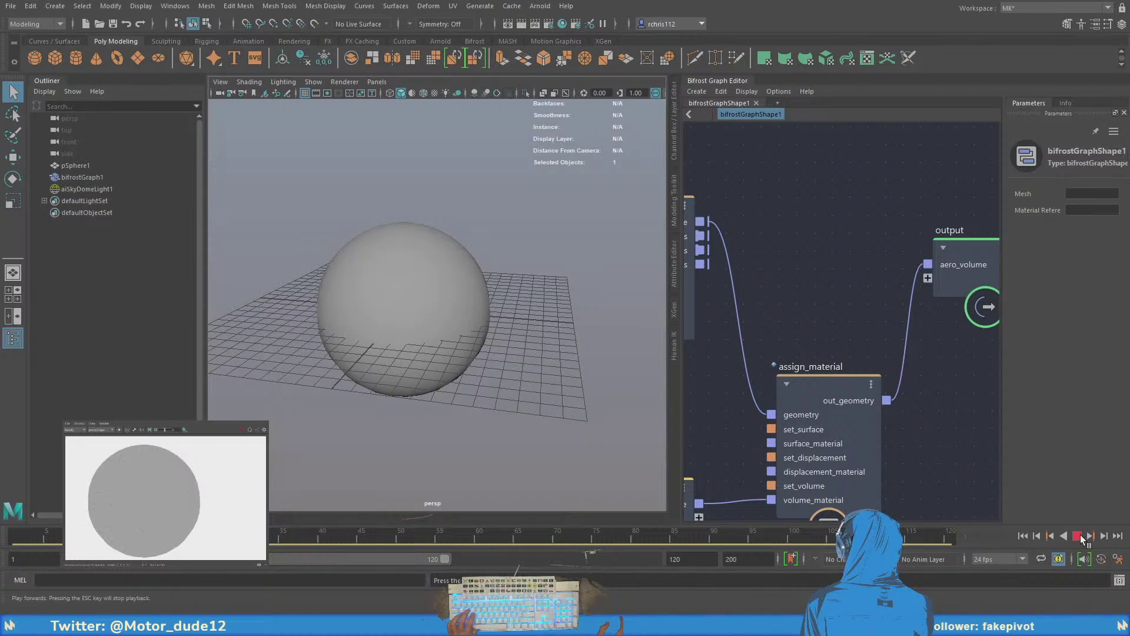
{"action": "key", "text": "Escape"}
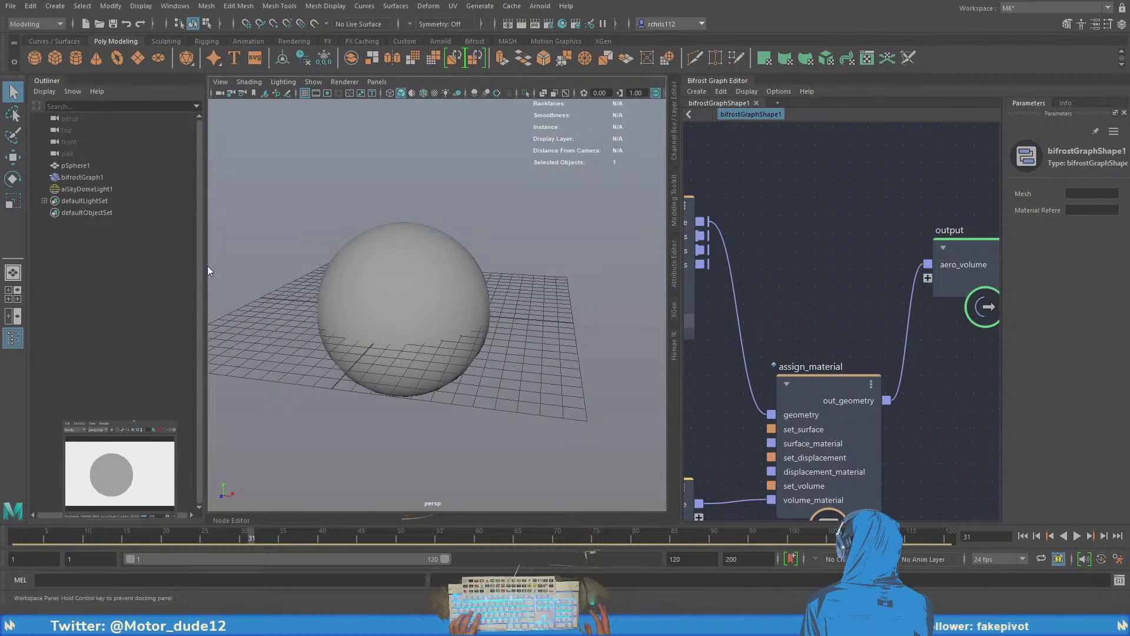
- Select bifrostGraph1, open its shape attributes in the Attribute Editor, and collapse the Bifrost Graph Editor
{"action": "left_click", "coordinate": [455, 254]}
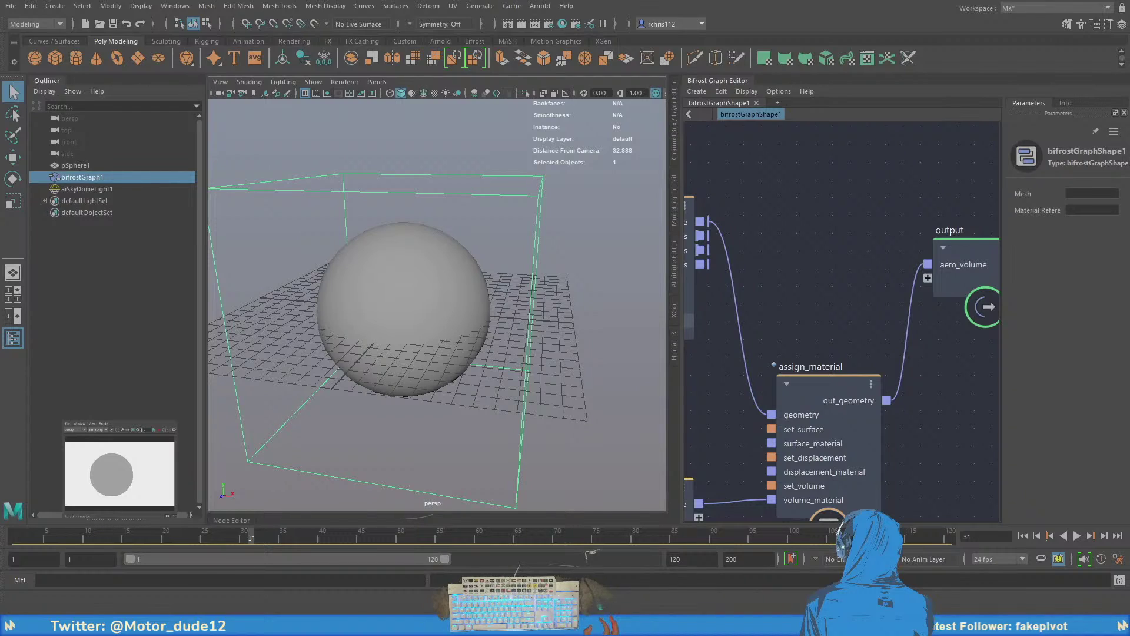
{"action": "middle_click_drag", "start_coordinate": [977, 353], "coordinate": [850, 439]}
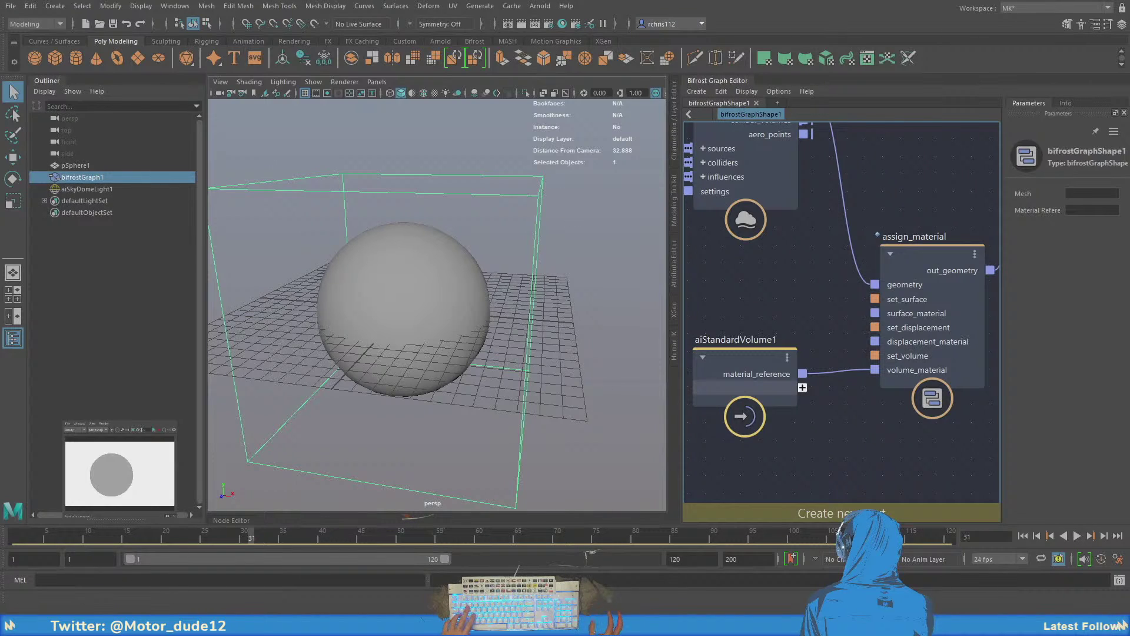
{"action": "left_click", "coordinate": [674, 260]}
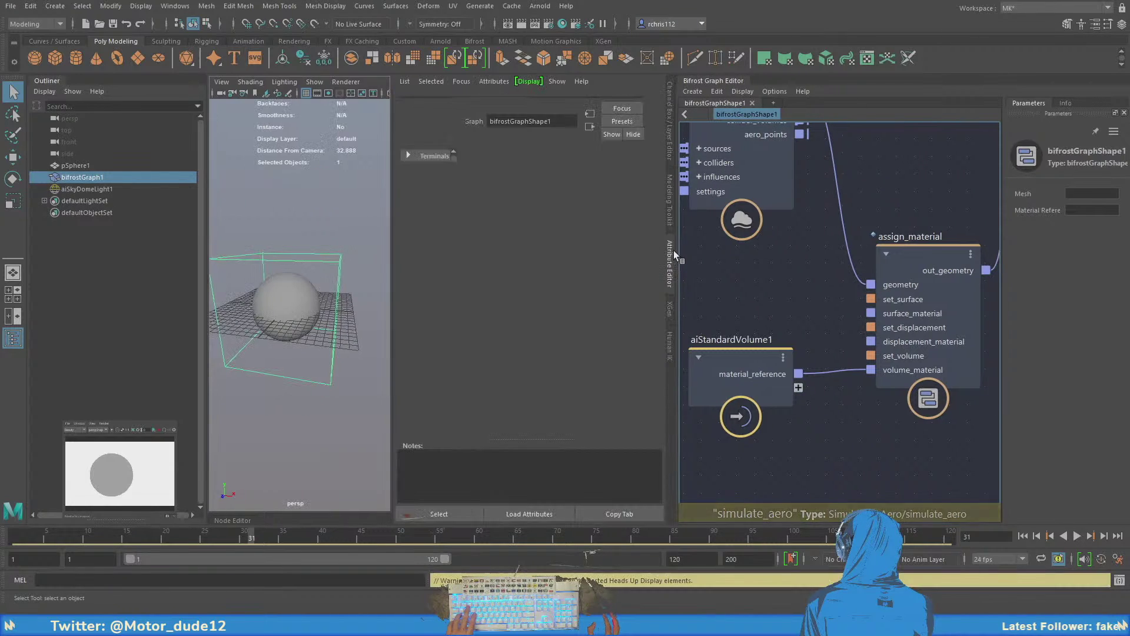
{"action": "left_click", "coordinate": [727, 80]}
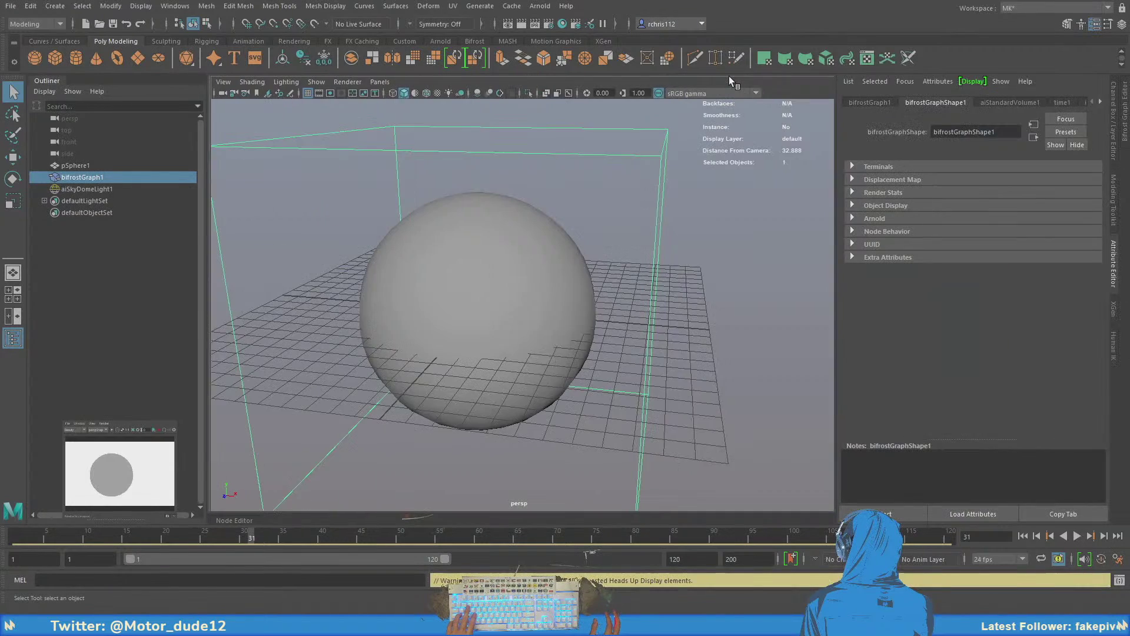
- Show aiStandardVolume1's attributes and refresh the Arnold render of the smoke in a wider render view
{"action": "left_click", "coordinate": [1099, 102]}
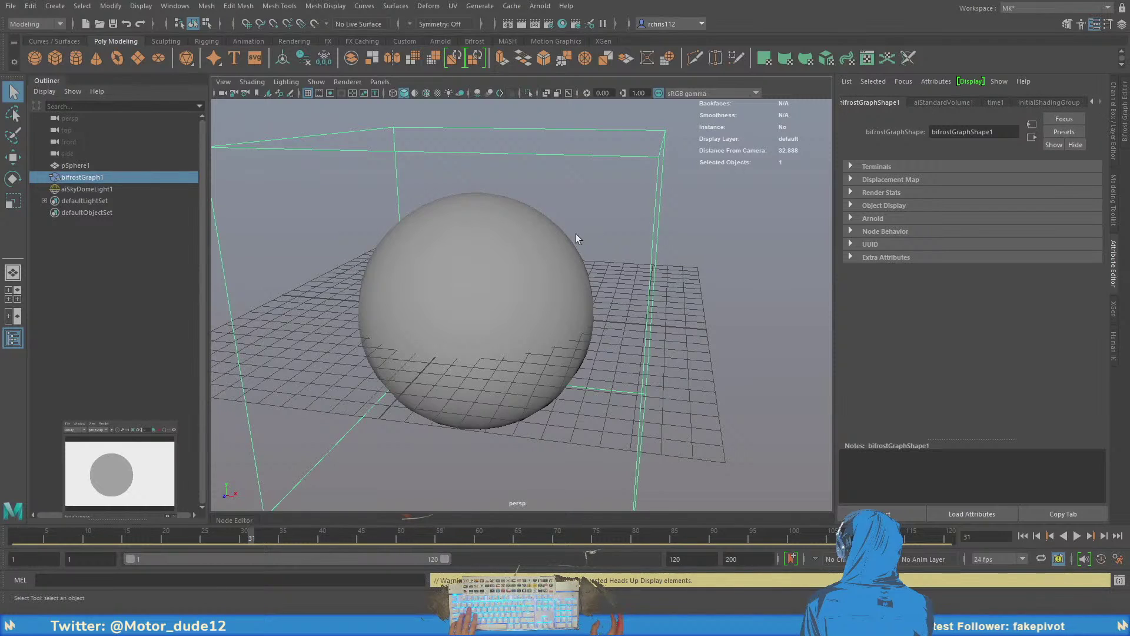
{"action": "key", "text": "f"}
{"action": "left_click", "coordinate": [921, 104]}
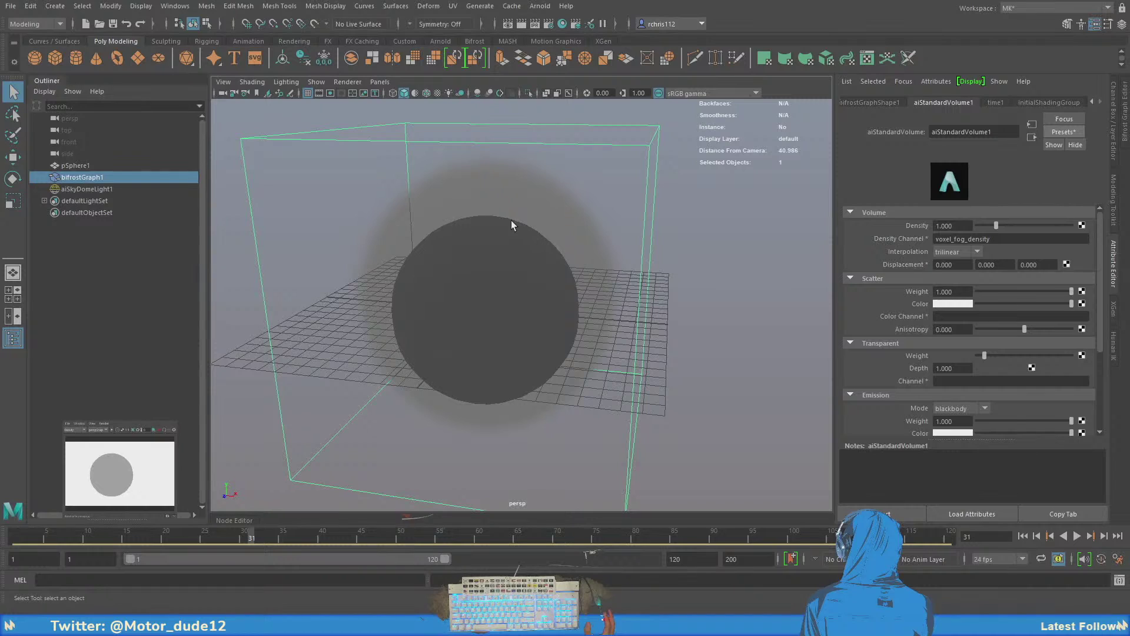
{"action": "left_click", "coordinate": [520, 23]}
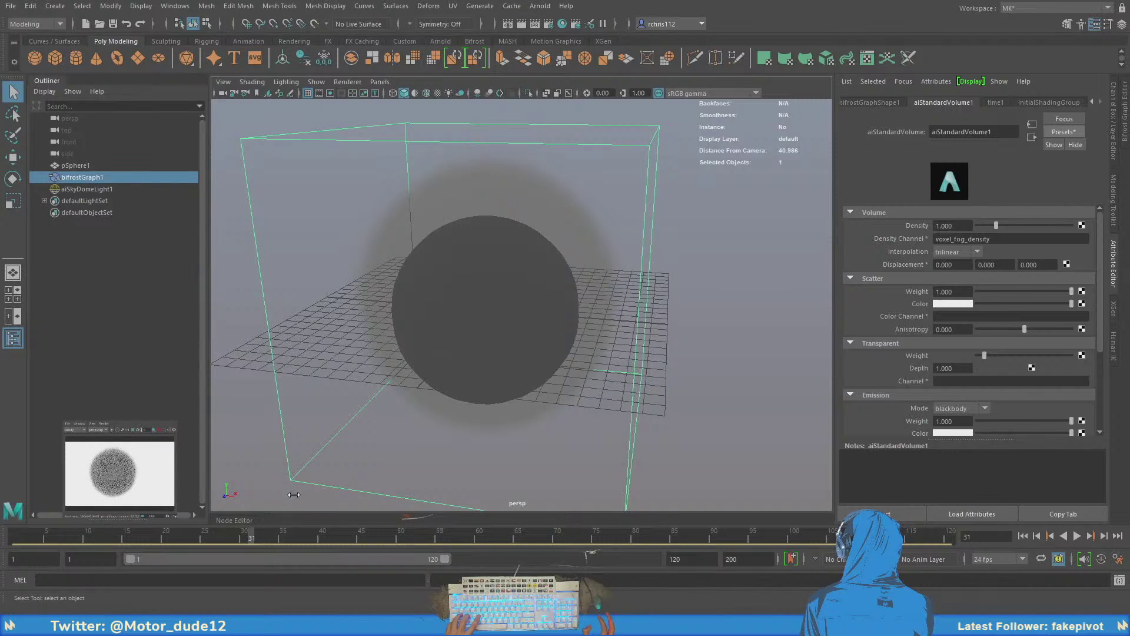
{"action": "left_click_drag", "start_coordinate": [177, 471], "coordinate": [242, 471]}
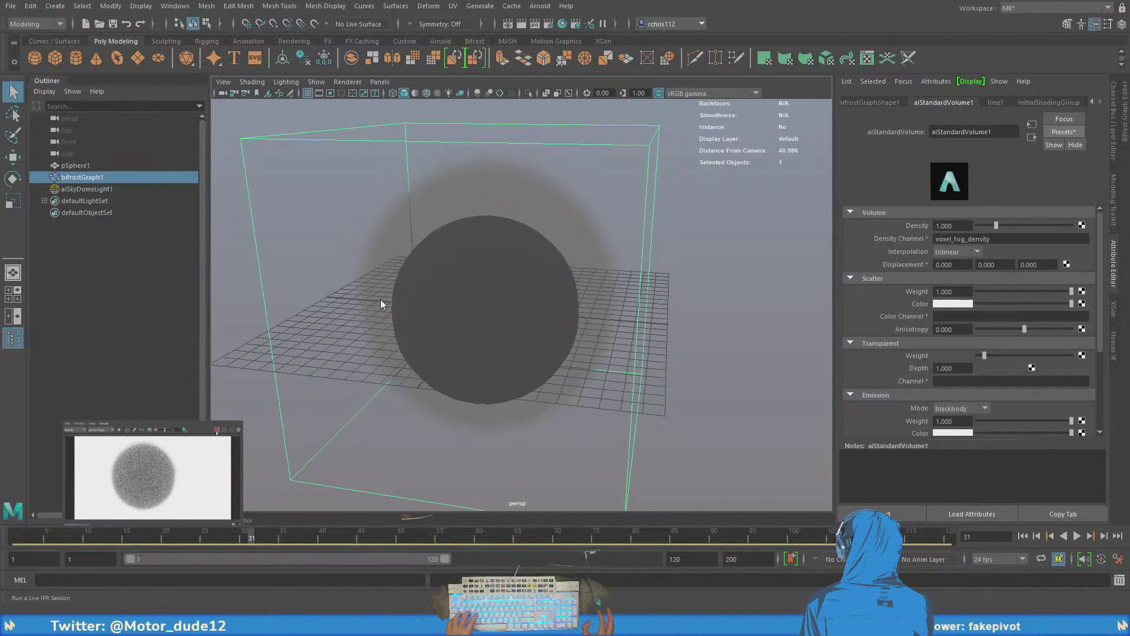
- Rewind the smoke simulation to frame 1, play it up to frame 68 and stop it
{"action": "left_click", "coordinate": [17, 539]}
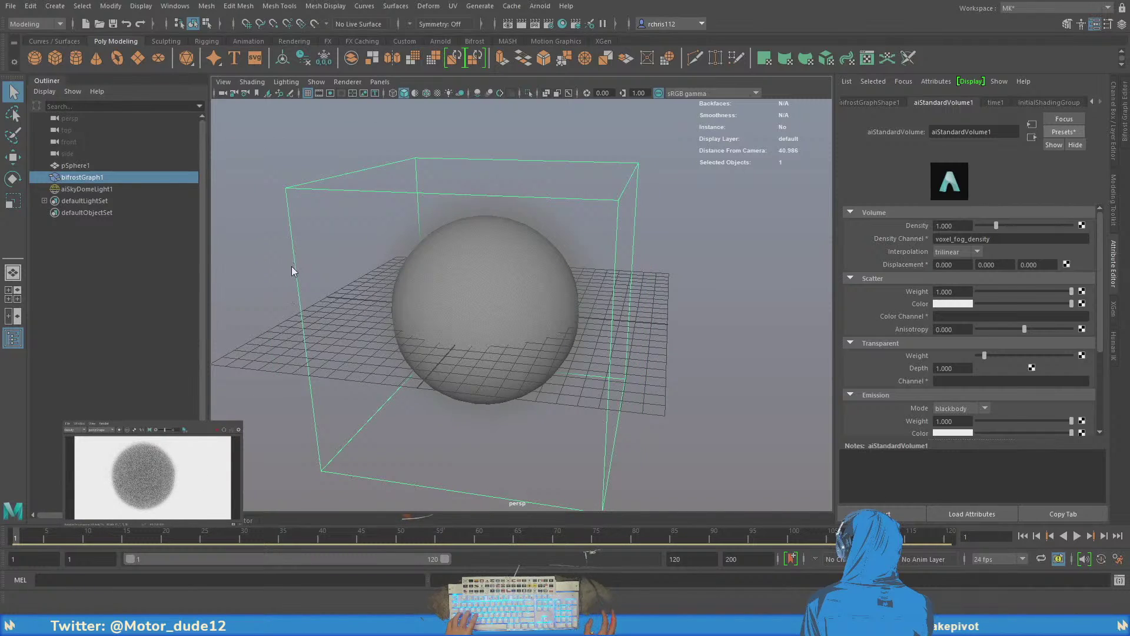
{"action": "left_click", "coordinate": [1077, 537]}
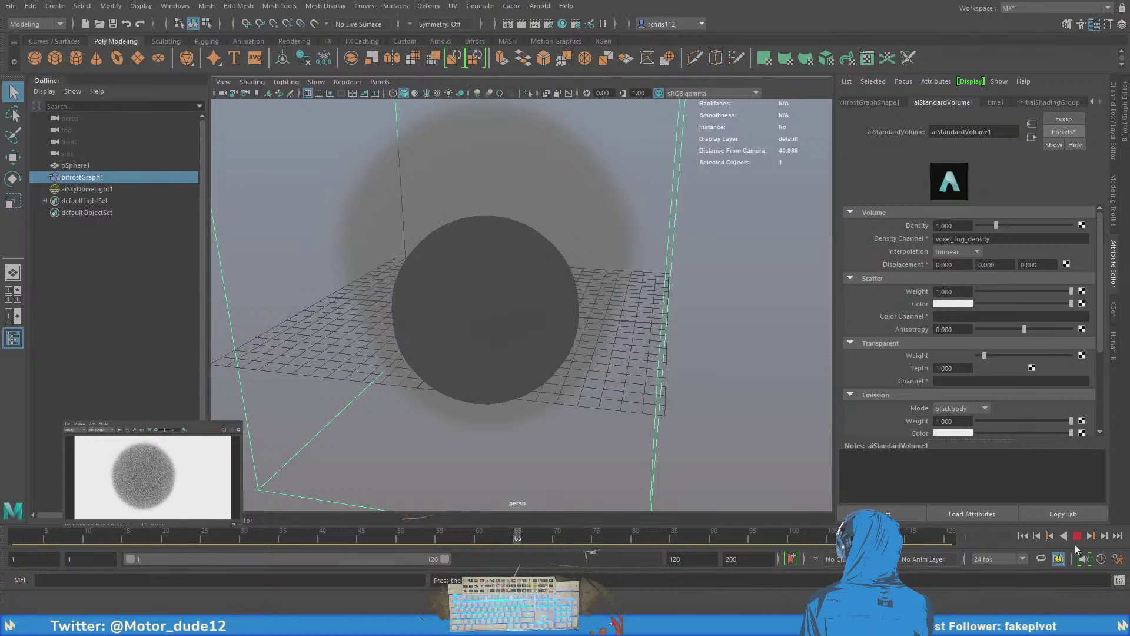
{"action": "left_click", "coordinate": [1077, 536]}
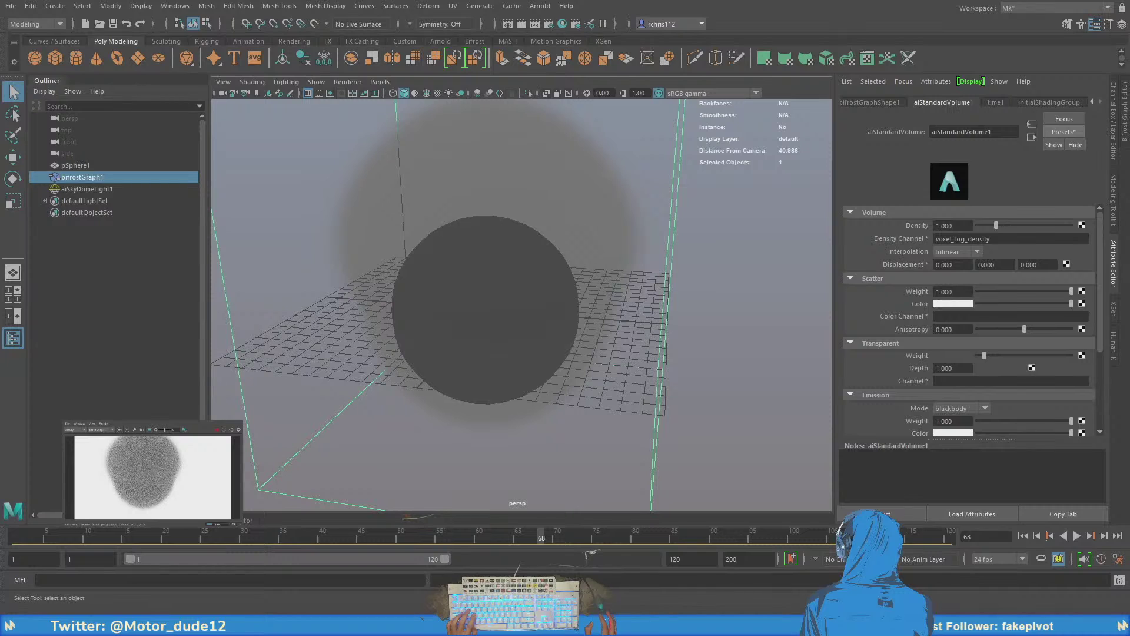
- Reframe the camera on the sphere and its smoke, and playblast the simulation through frame 120
{"action": "scroll", "coordinate": [650, 289], "scroll_direction": "down", "scroll_amount": 6}
{"action": "left_click_drag", "start_coordinate": [618, 327], "coordinate": [370, 235], "text": "alt"}
{"action": "scroll", "coordinate": [647, 383], "scroll_direction": "up", "scroll_amount": 4}
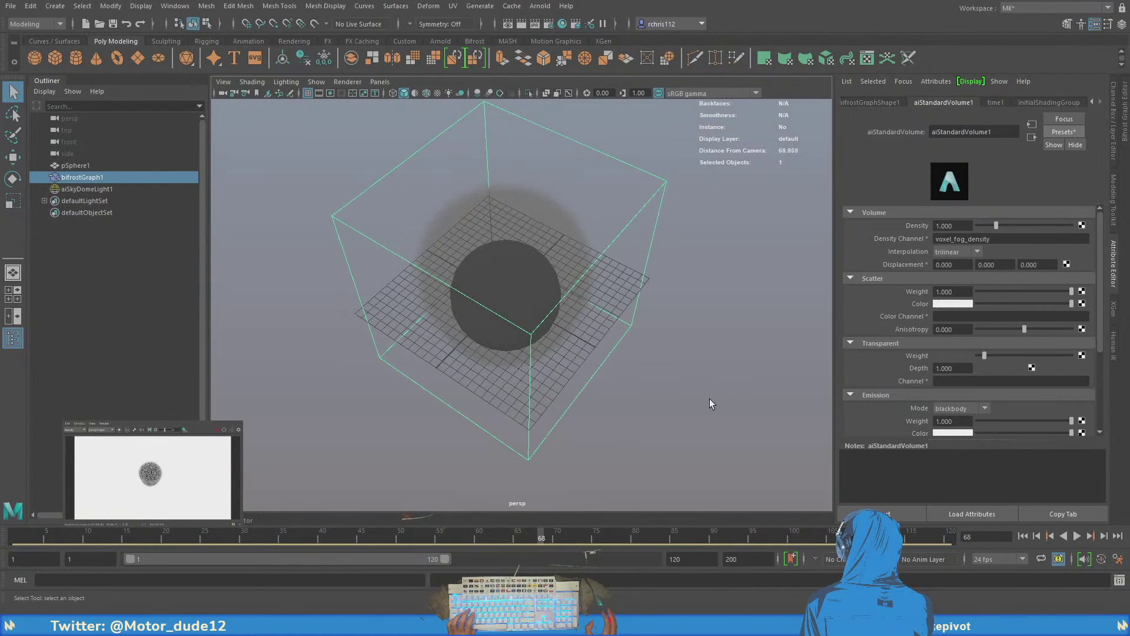
{"action": "left_click_drag", "start_coordinate": [709, 399], "coordinate": [613, 333], "text": "alt"}
{"action": "right_click_drag", "start_coordinate": [613, 333], "coordinate": [671, 373], "text": "alt"}
{"action": "left_click_drag", "start_coordinate": [671, 373], "coordinate": [542, 328], "text": "alt"}
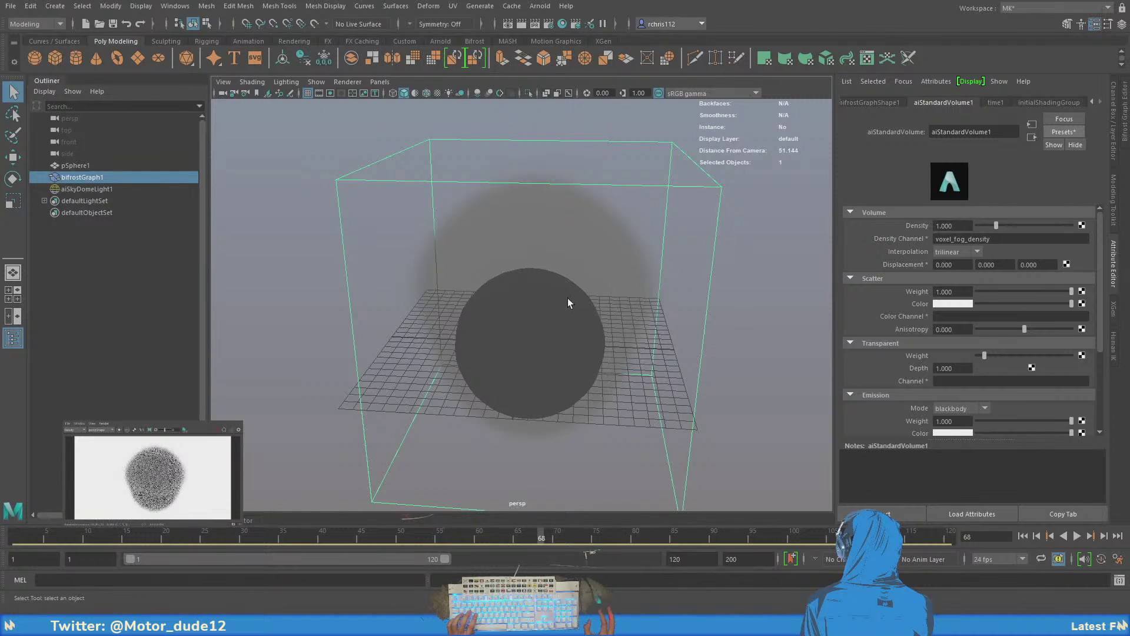
{"action": "left_click_drag", "start_coordinate": [568, 297], "coordinate": [653, 329], "text": "alt"}
{"action": "scroll", "coordinate": [692, 330], "scroll_direction": "up", "scroll_amount": 2}
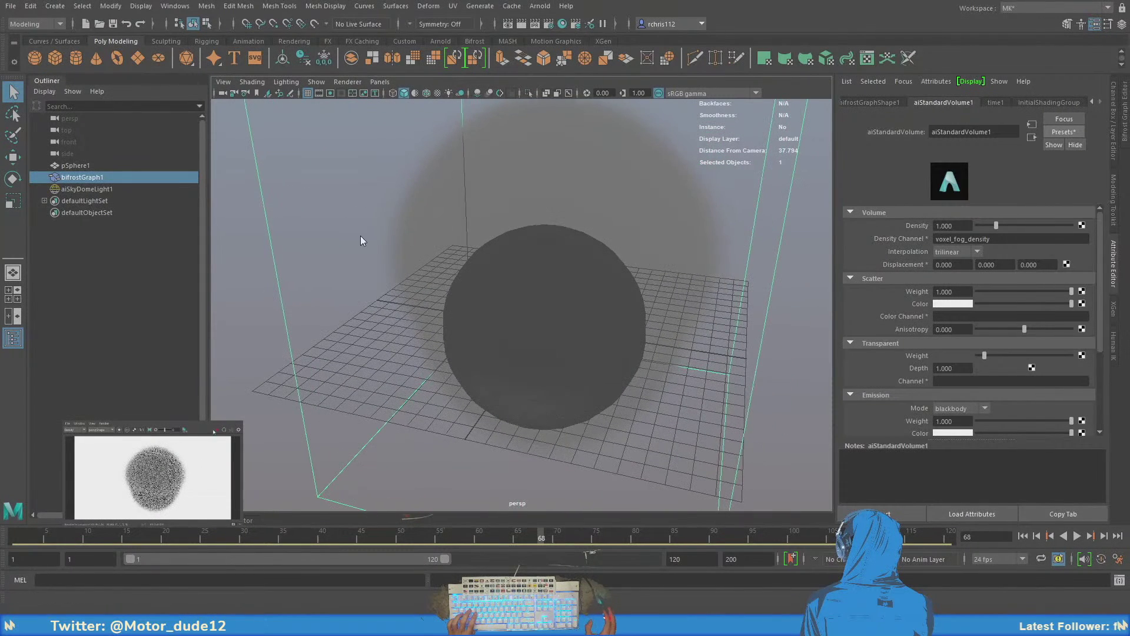
{"action": "right_click", "coordinate": [489, 546]}
{"action": "left_click", "coordinate": [522, 536]}
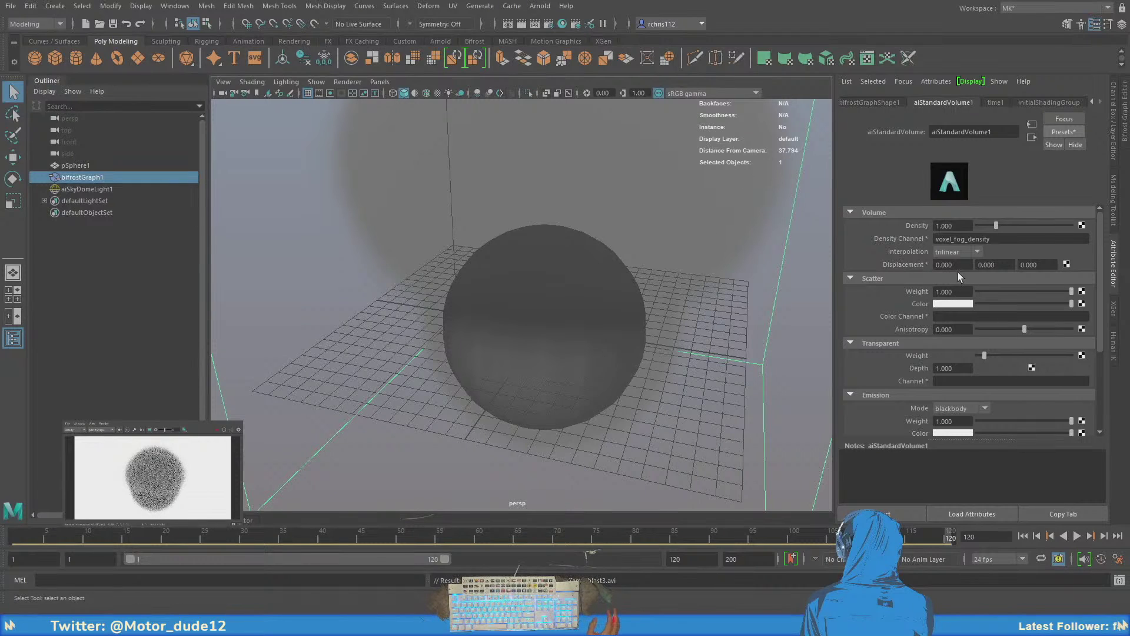
- Review aiStandardVolume1's emission and temperature settings, and reframe the camera to fit the whole smoke plume in the render
{"action": "scroll", "coordinate": [888, 277], "scroll_direction": "down", "scroll_amount": 2}
{"action": "scroll", "coordinate": [889, 272], "scroll_direction": "down", "scroll_amount": 2}
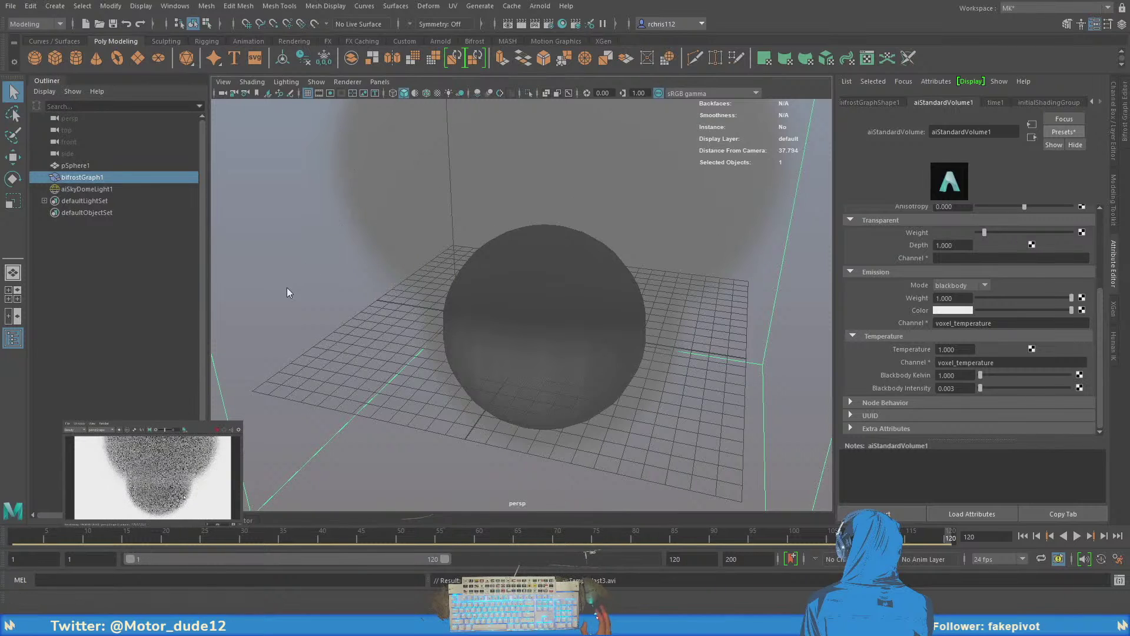
{"action": "scroll", "coordinate": [606, 309], "scroll_direction": "down", "scroll_amount": 4}
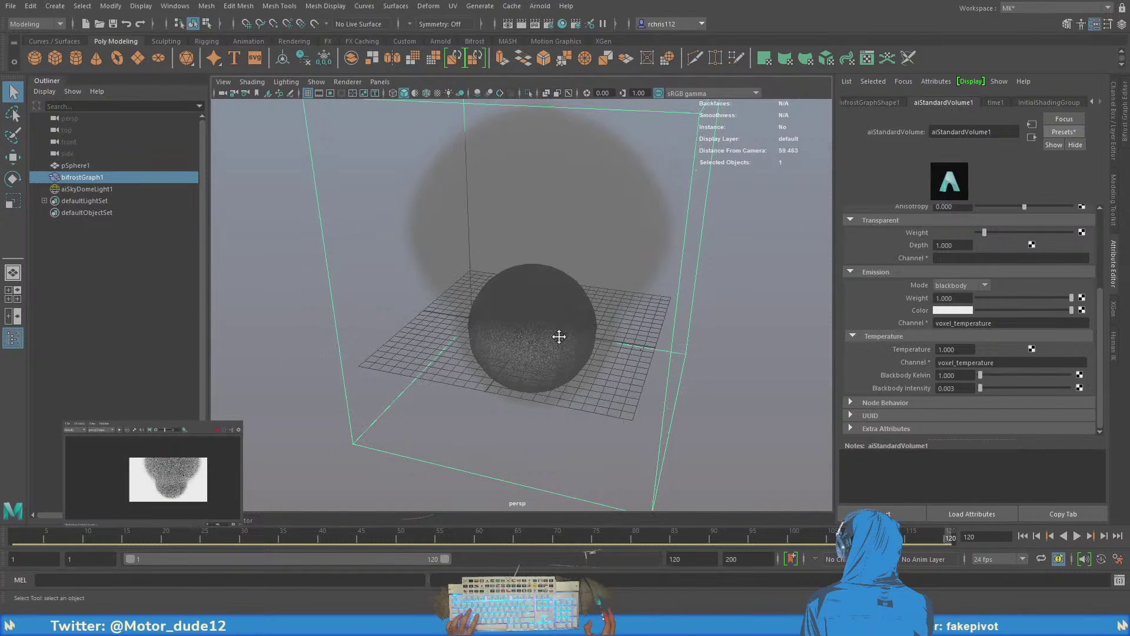
{"action": "middle_click_drag", "start_coordinate": [254, 282], "coordinate": [254, 285], "text": "alt"}
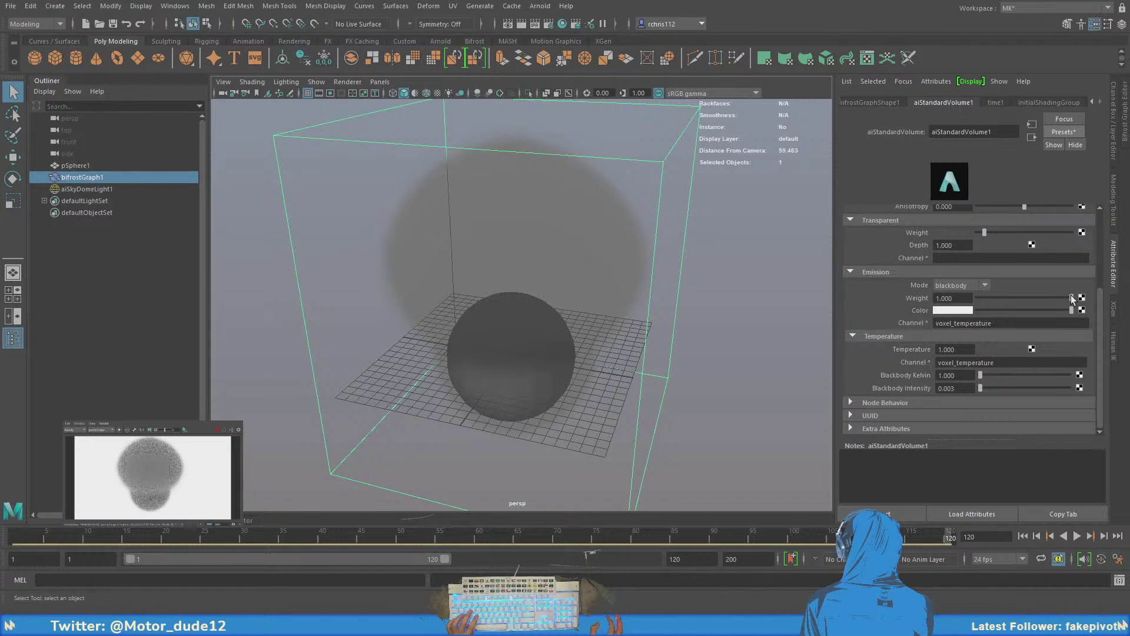
- Try a density of 5 on aiStandardVolume1, and undo the density change
{"action": "scroll", "coordinate": [916, 343], "scroll_direction": "up", "scroll_amount": 5}
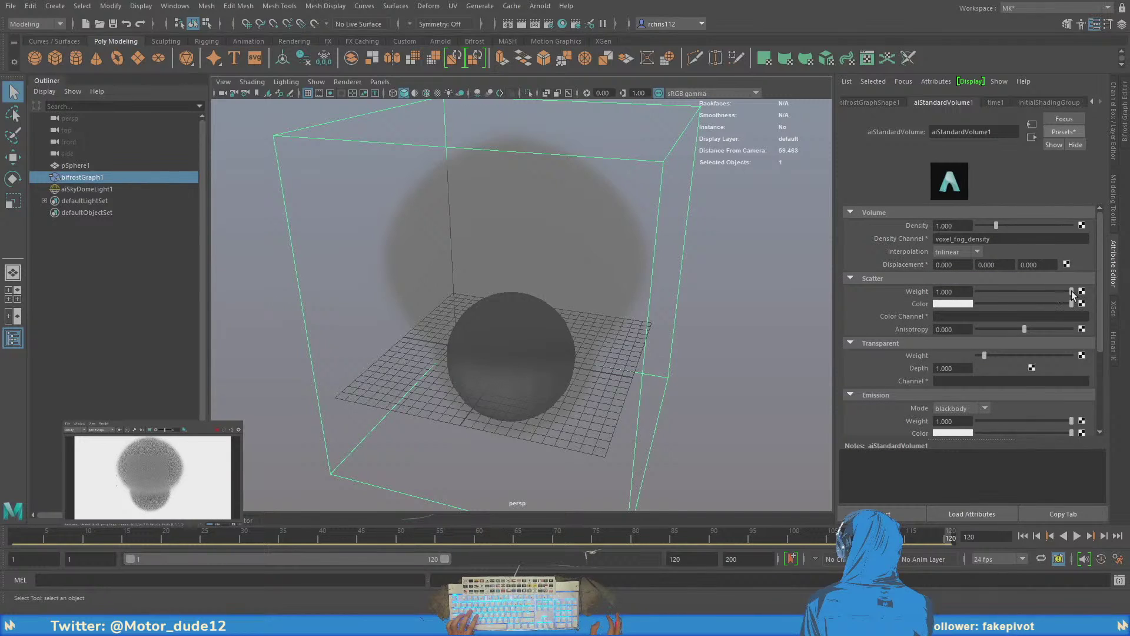
{"action": "left_click_drag", "start_coordinate": [1069, 305], "coordinate": [1089, 316]}
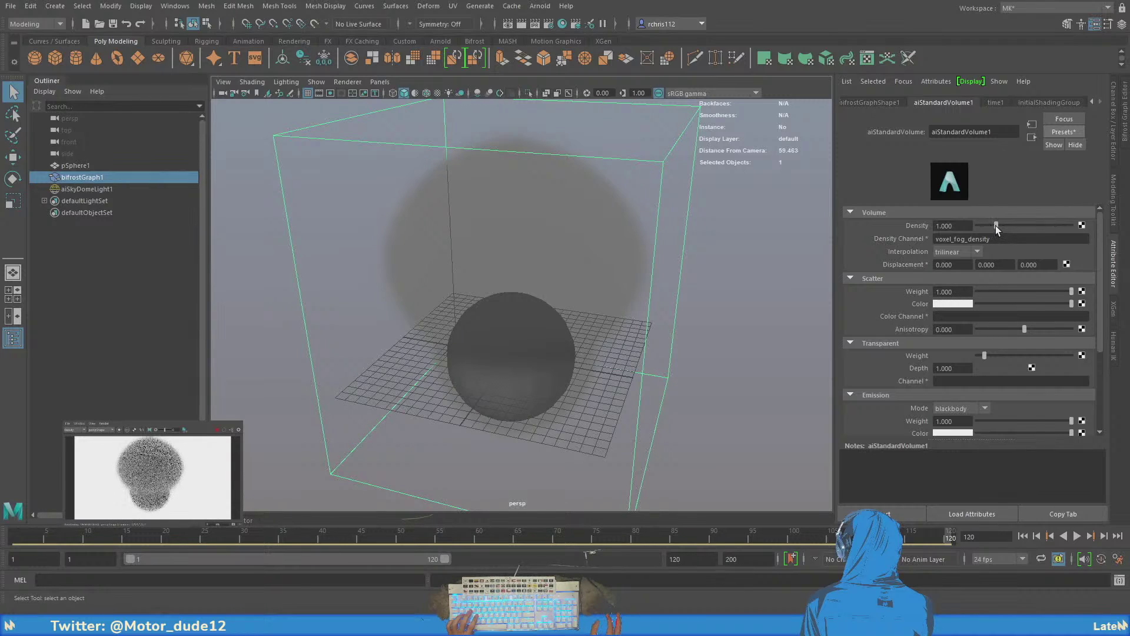
{"action": "left_click_drag", "start_coordinate": [996, 225], "coordinate": [1104, 233]}
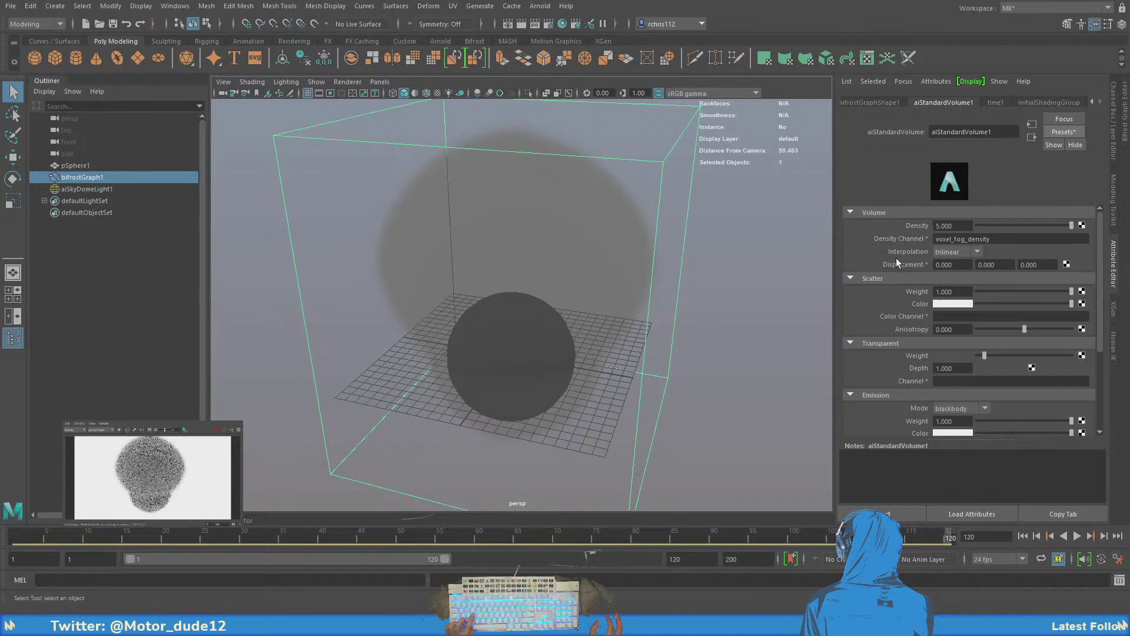
{"action": "key", "text": "ctrl+z"}
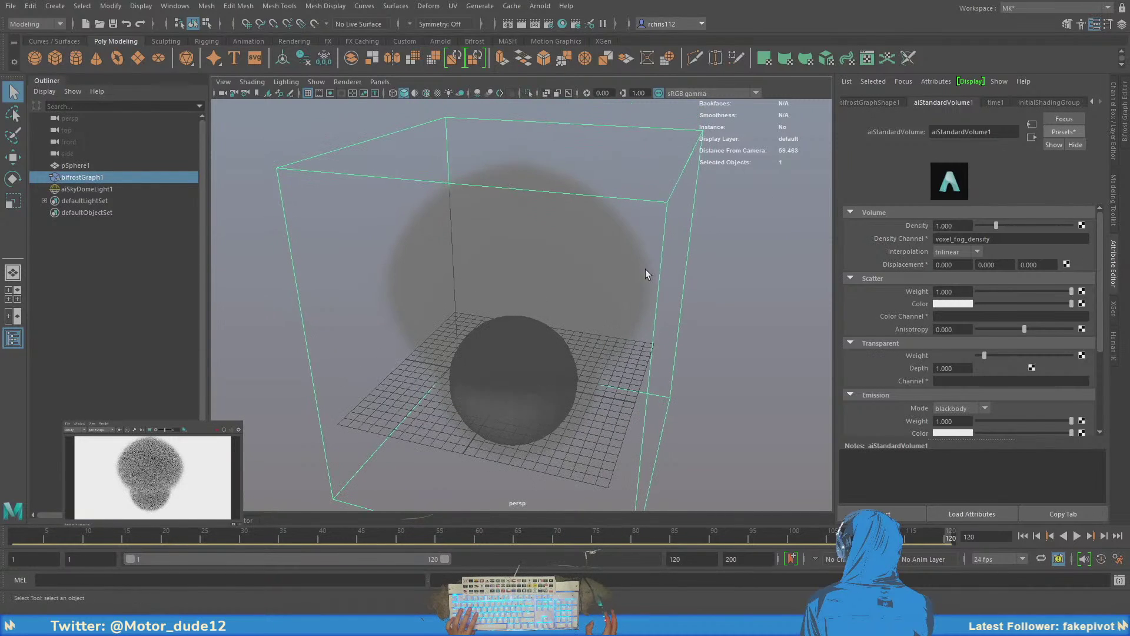
- Expand the Bifrost Graph Editor again and open the Random Variation ports of the vary_source_property node
{"action": "left_click", "coordinate": [1124, 126]}
{"action": "key", "text": "a"}
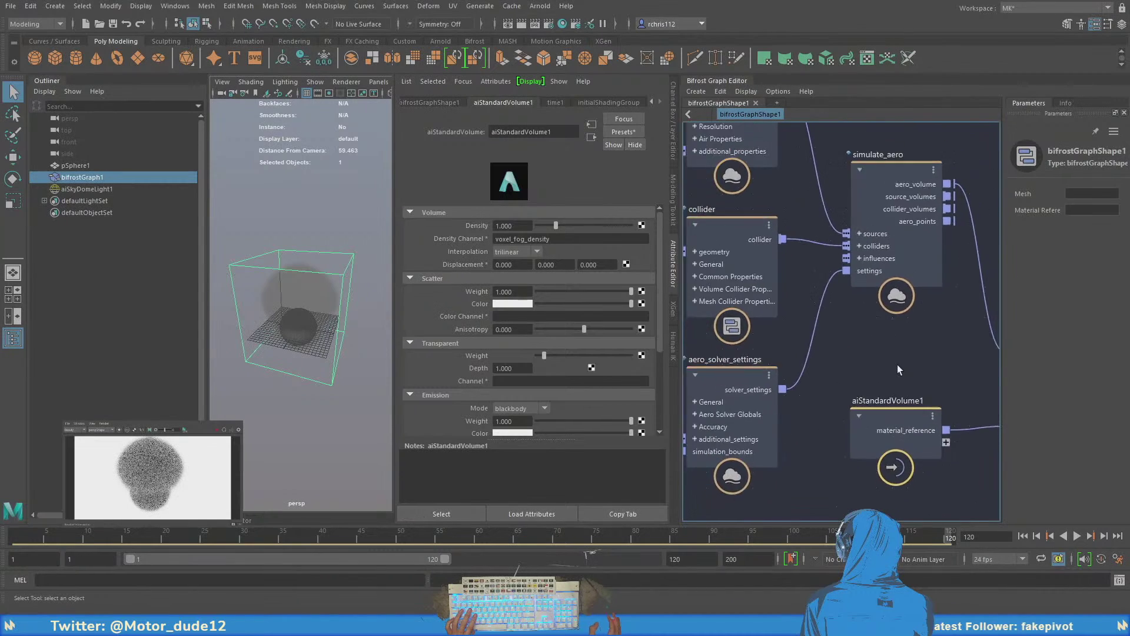
{"action": "scroll", "coordinate": [807, 263], "scroll_direction": "up", "scroll_amount": 2}
{"action": "scroll", "coordinate": [808, 263], "scroll_direction": "up", "scroll_amount": 2}
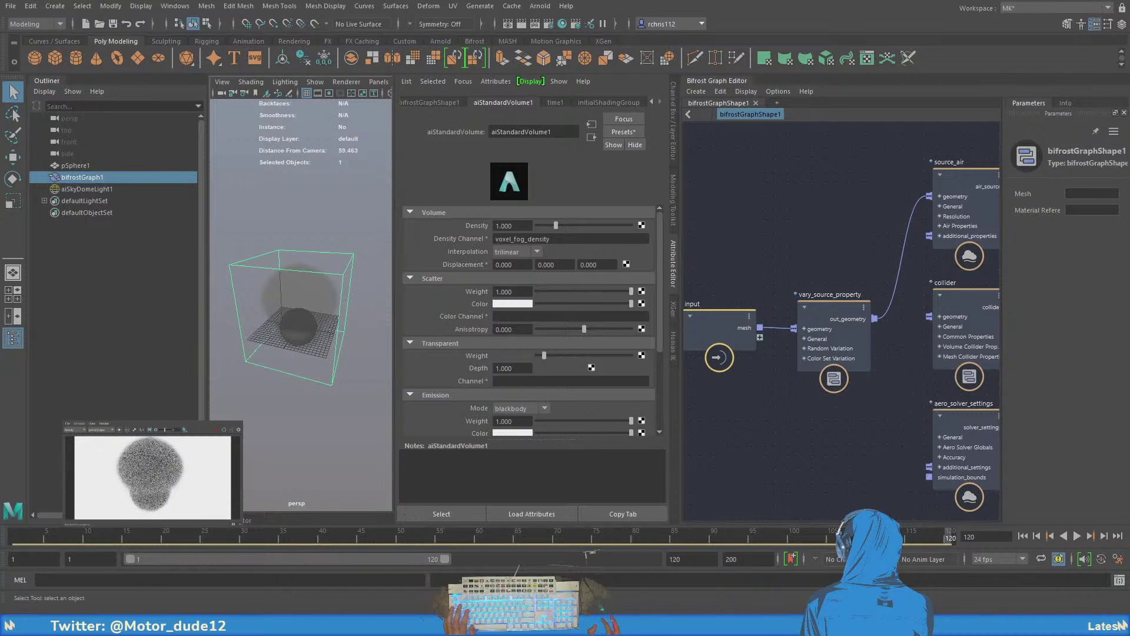
{"action": "scroll", "coordinate": [806, 259], "scroll_direction": "up", "scroll_amount": 3}
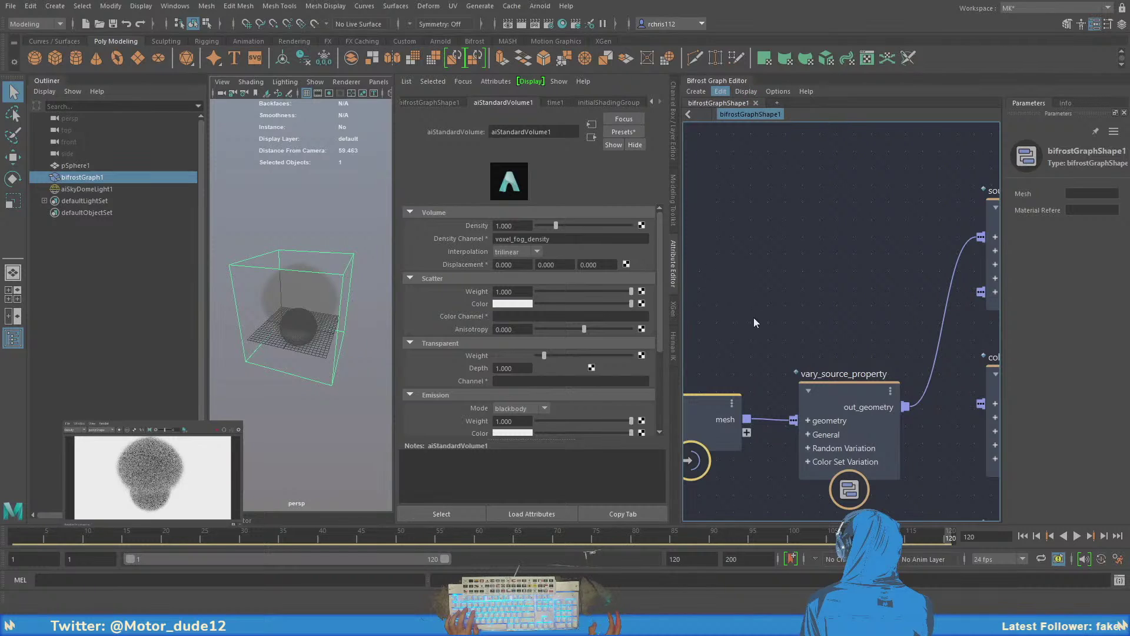
{"action": "middle_click_drag", "start_coordinate": [760, 321], "coordinate": [731, 323]}
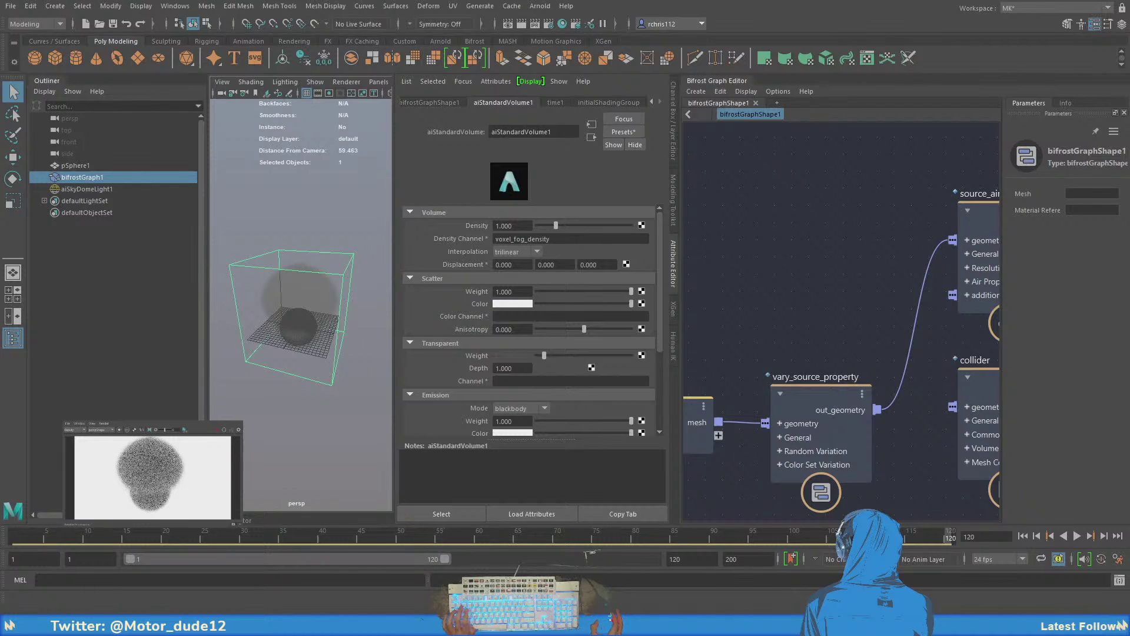
{"action": "middle_click_drag", "start_coordinate": [872, 282], "coordinate": [923, 213], "text": "alt"}
{"action": "scroll", "coordinate": [823, 314], "scroll_direction": "down", "scroll_amount": 1}
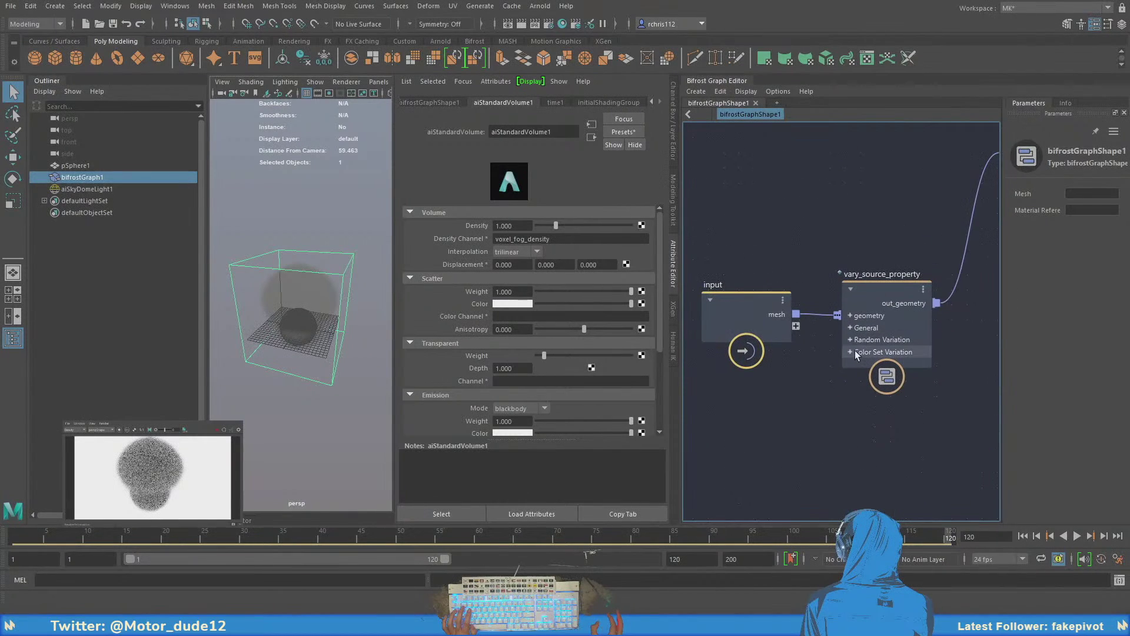
{"action": "left_click", "coordinate": [849, 339]}
{"action": "middle_click_drag", "start_coordinate": [814, 385], "coordinate": [844, 269], "text": "alt"}
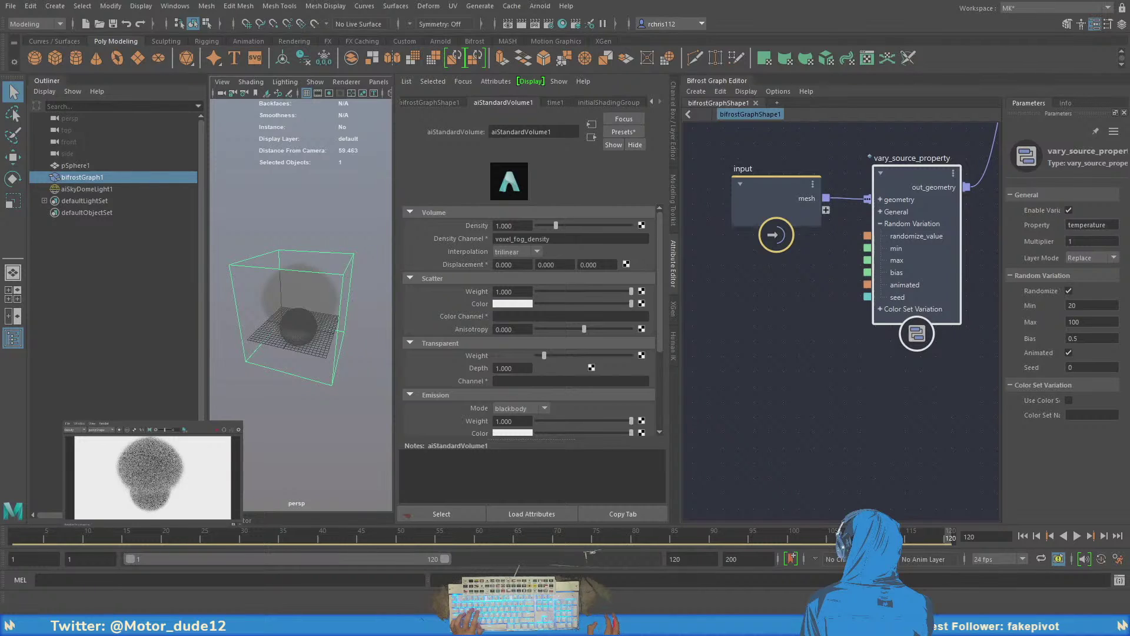
- Move the vary_source_property node up above the input node to free space in the graph
{"action": "middle_click_drag", "start_coordinate": [748, 318], "coordinate": [744, 378]}
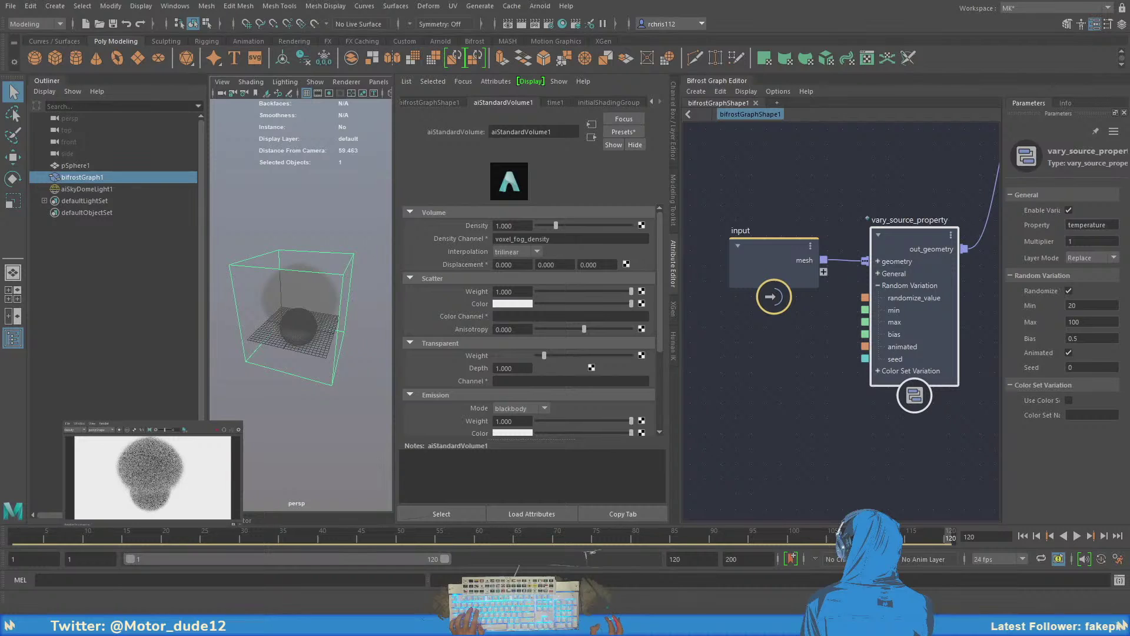
{"action": "middle_click_drag", "start_coordinate": [788, 466], "coordinate": [711, 390]}
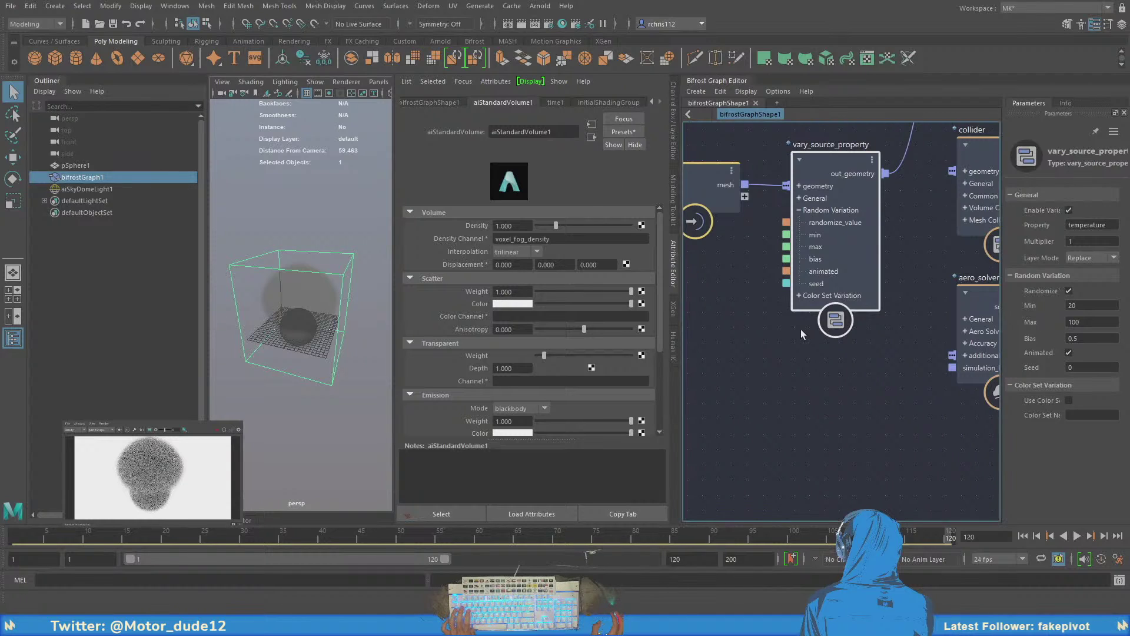
{"action": "middle_click_drag", "start_coordinate": [772, 387], "coordinate": [671, 448], "text": "alt"}
{"action": "scroll", "coordinate": [775, 432], "scroll_direction": "down", "scroll_amount": 2}
{"action": "middle_click_drag", "start_coordinate": [775, 432], "coordinate": [726, 457], "text": "alt"}
{"action": "middle_click_drag", "start_coordinate": [716, 227], "coordinate": [802, 344], "text": "alt"}
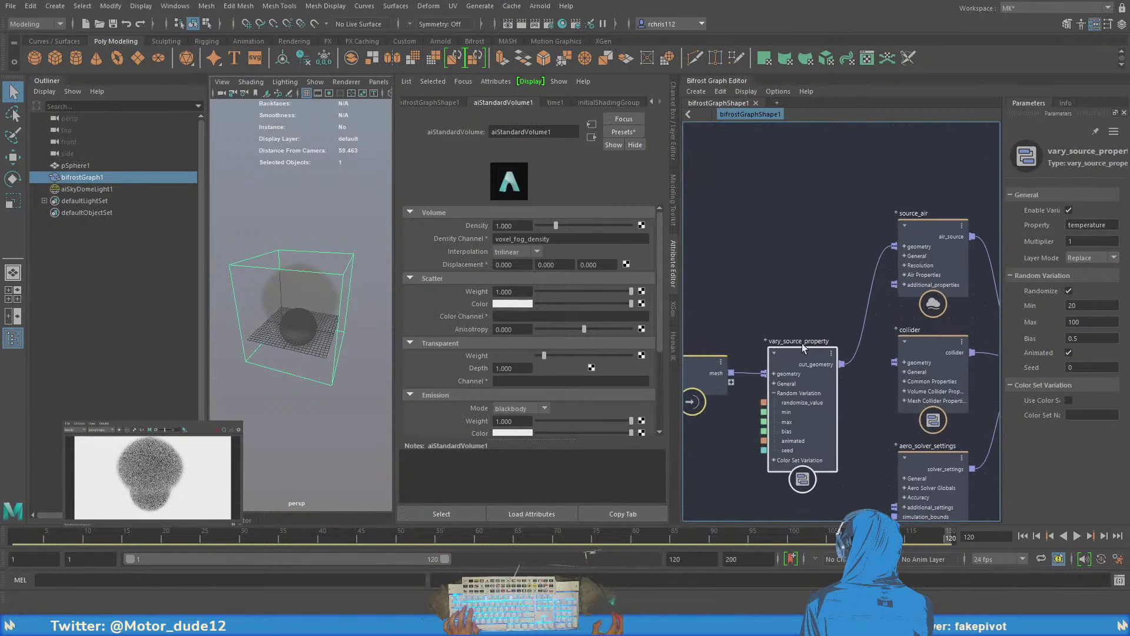
{"action": "left_click_drag", "start_coordinate": [801, 344], "coordinate": [768, 204]}
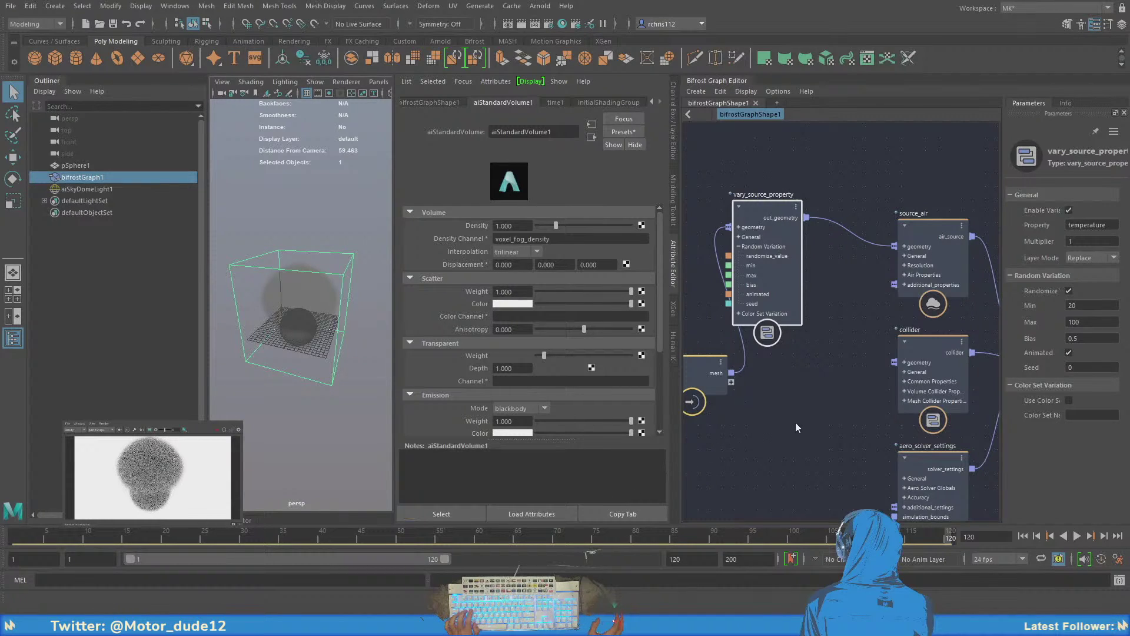
- Add a source_fuel node below the input node and connect its fuel_source output to source_air's additional_properties
{"action": "key", "text": "ctrl+v"}
{"action": "middle_click_drag", "start_coordinate": [790, 440], "coordinate": [782, 403]}
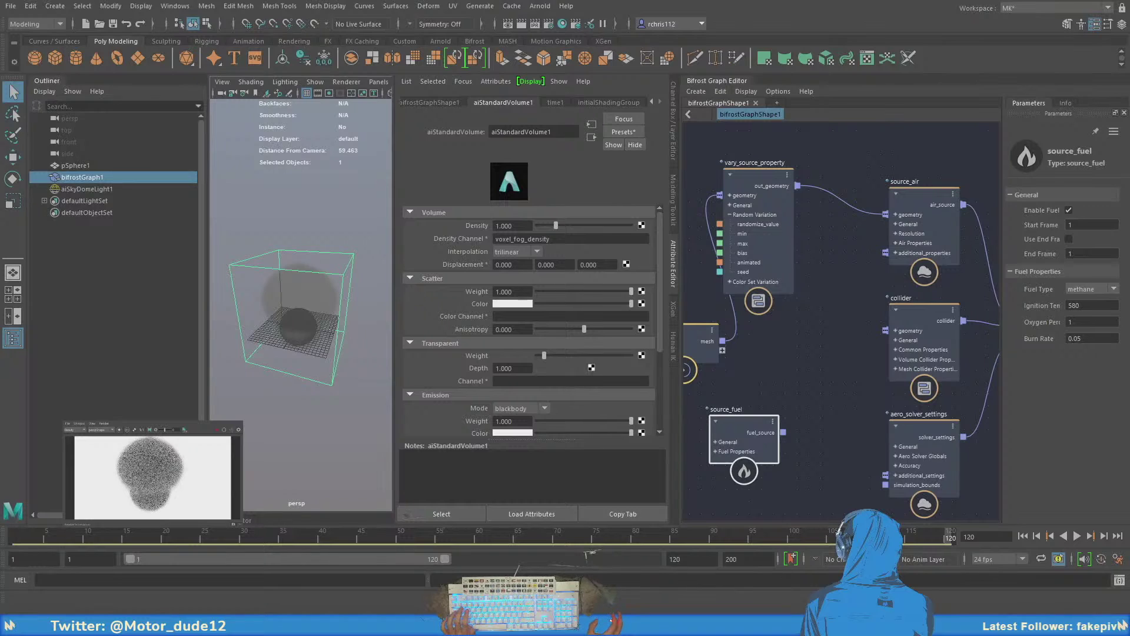
{"action": "middle_click_drag", "start_coordinate": [835, 331], "coordinate": [822, 332]}
{"action": "left_click", "coordinate": [877, 257]}
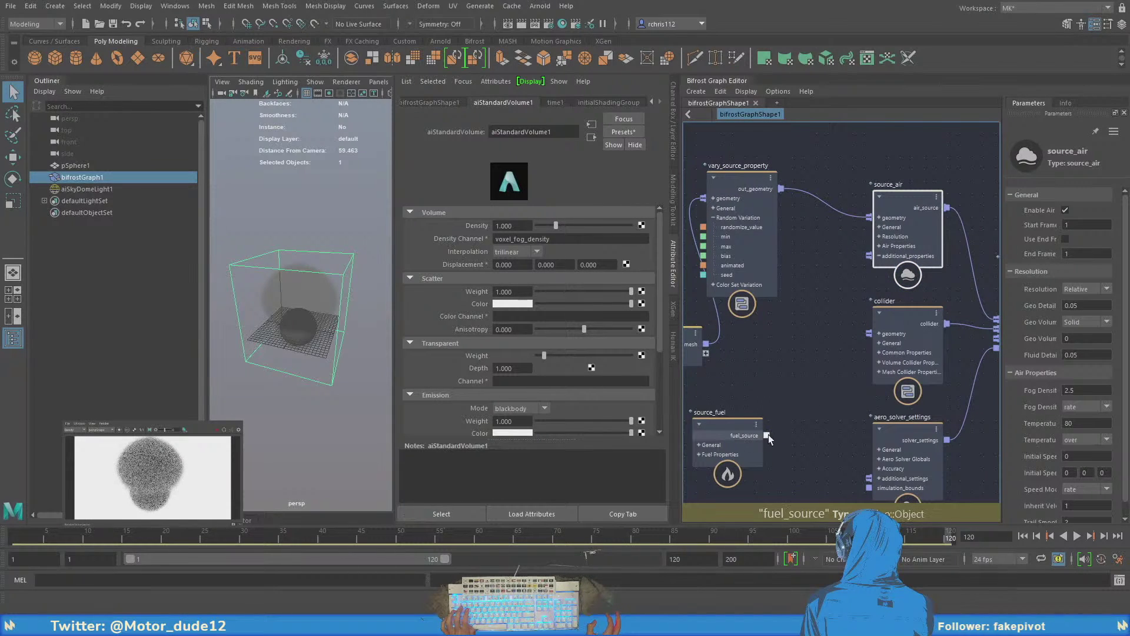
{"action": "left_click_drag", "start_coordinate": [767, 435], "coordinate": [870, 259]}
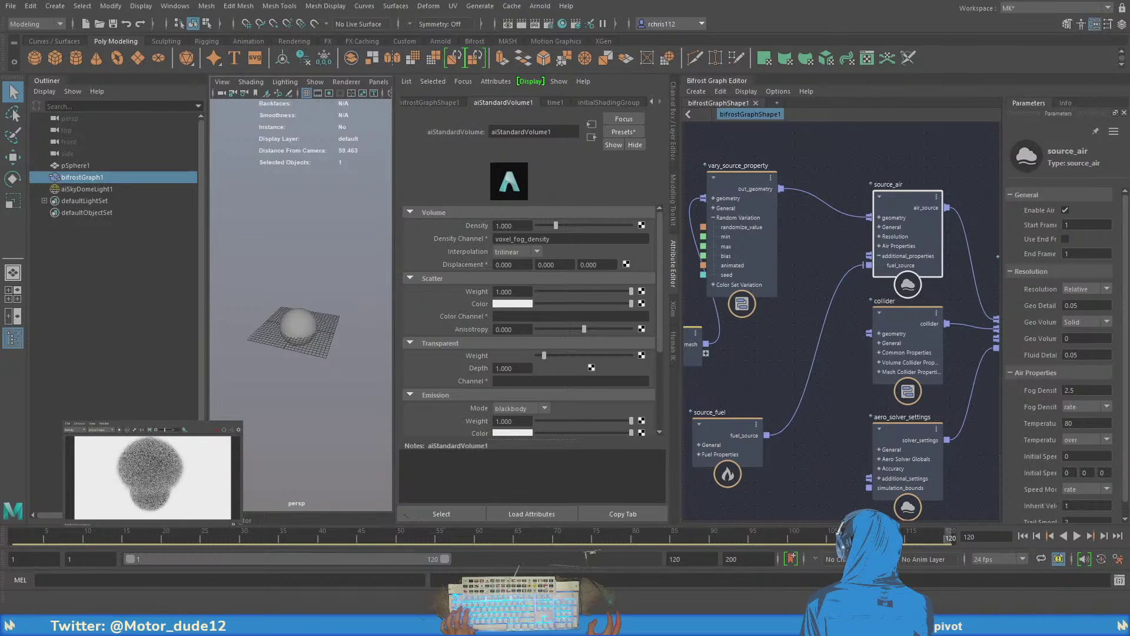
- Select the source_fuel node and examine its fuel properties and the surrounding solver nodes
{"action": "left_click", "coordinate": [736, 425]}
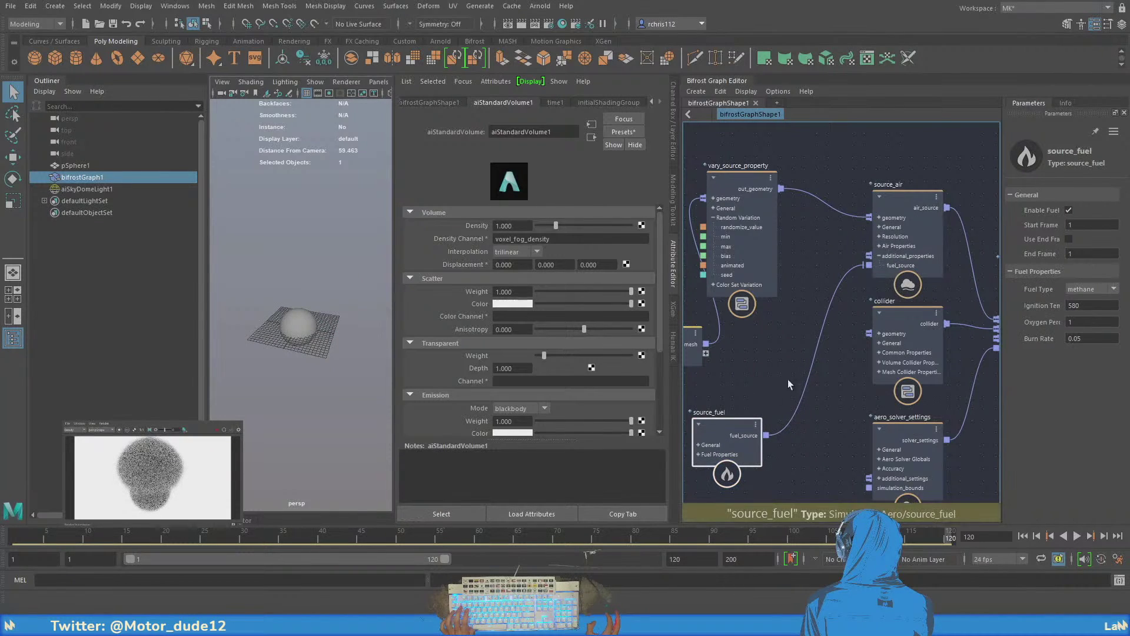
{"action": "middle_click_drag", "start_coordinate": [807, 358], "coordinate": [768, 326]}
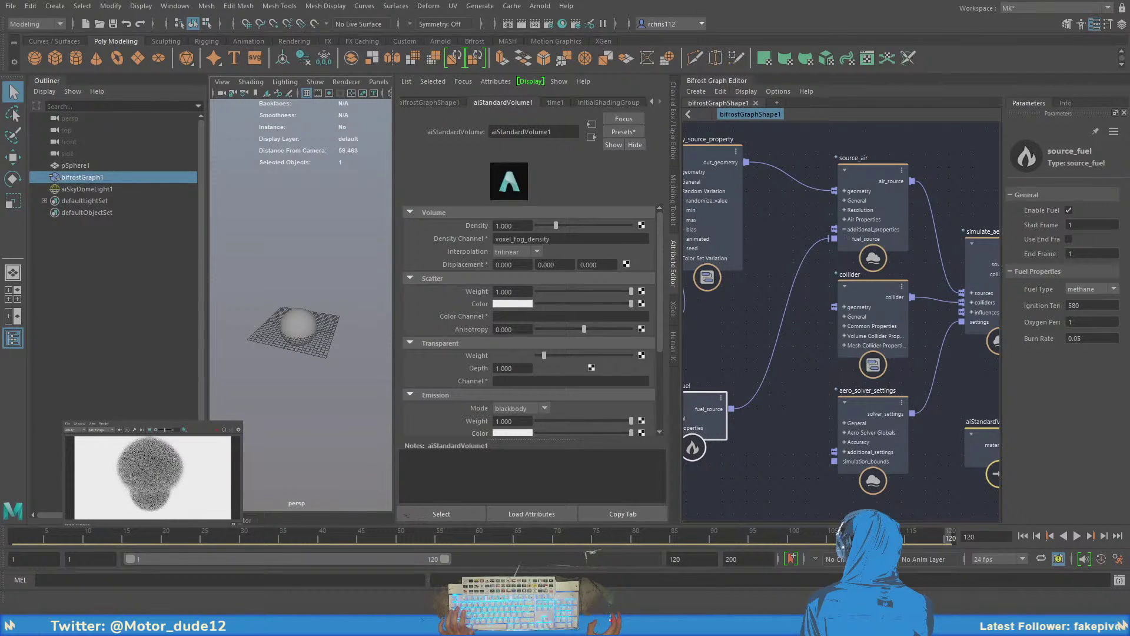
{"action": "middle_click_drag", "start_coordinate": [781, 403], "coordinate": [770, 338]}
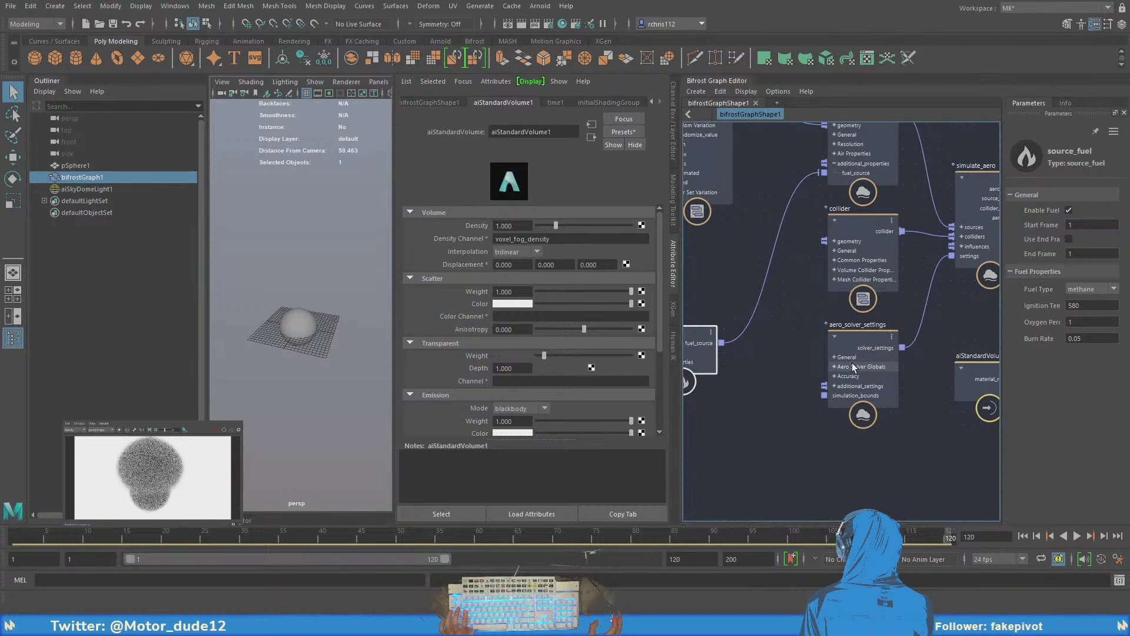
{"action": "middle_click_drag", "start_coordinate": [776, 419], "coordinate": [839, 435]}
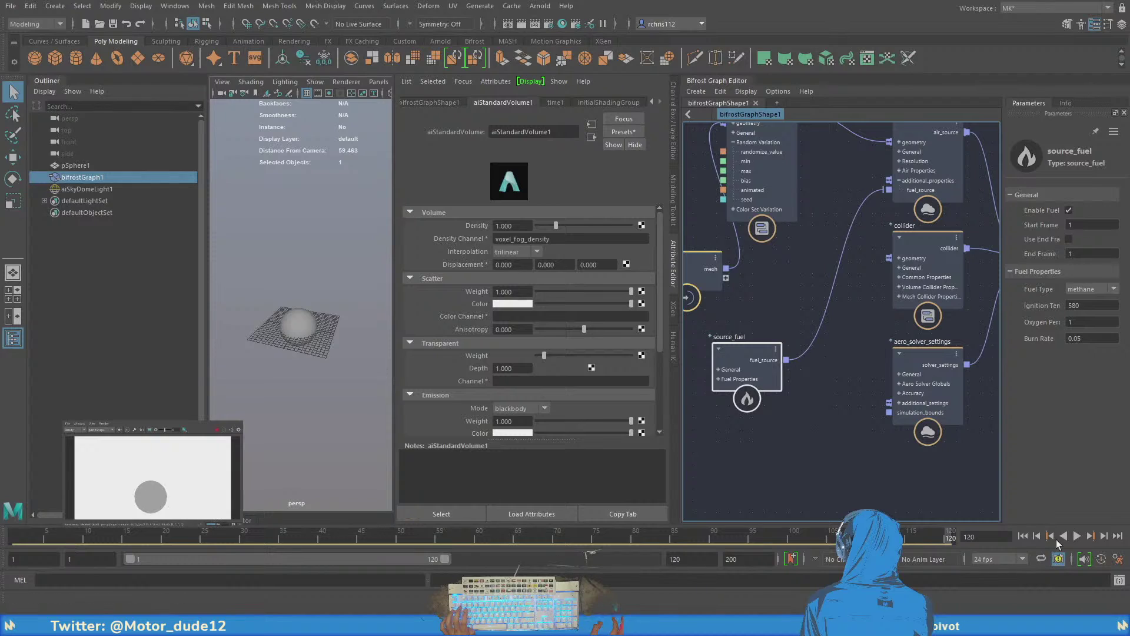
- Rewind to frame 1, bring up the Channel Box, and collapse the Outliner to enlarge the viewport
{"action": "left_click", "coordinate": [1022, 536]}
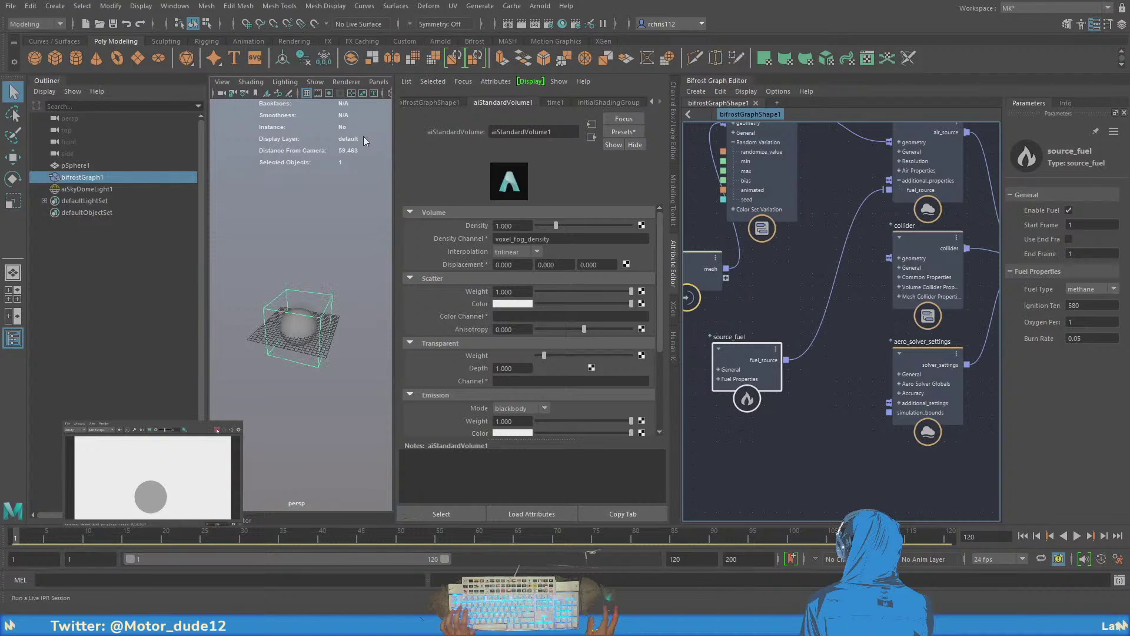
{"action": "left_click", "coordinate": [674, 118]}
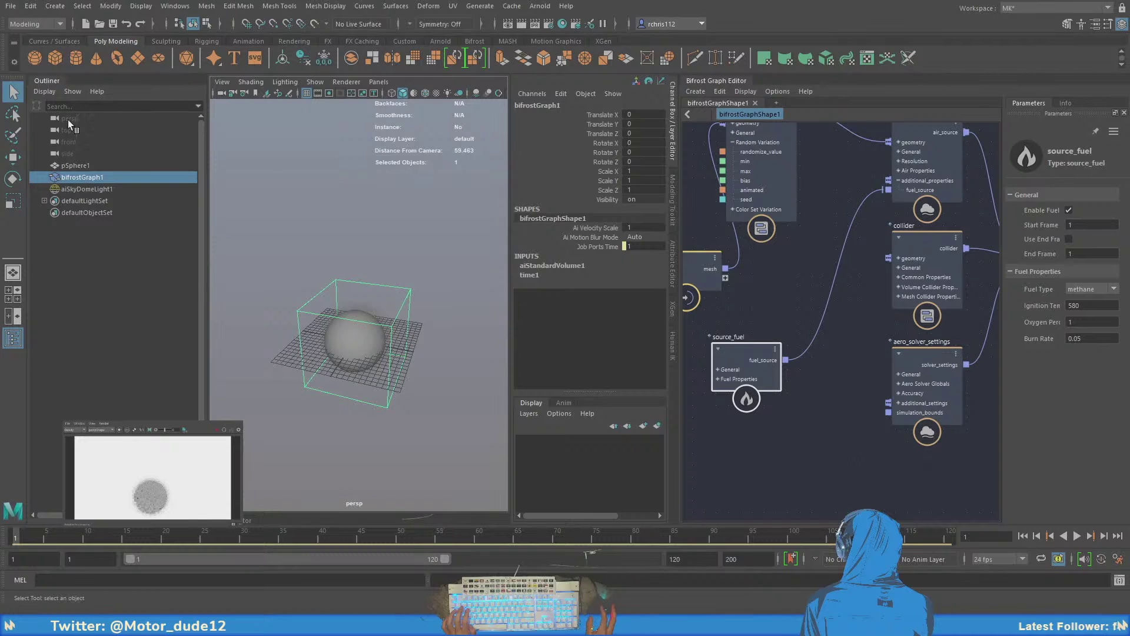
{"action": "left_click", "coordinate": [55, 80]}
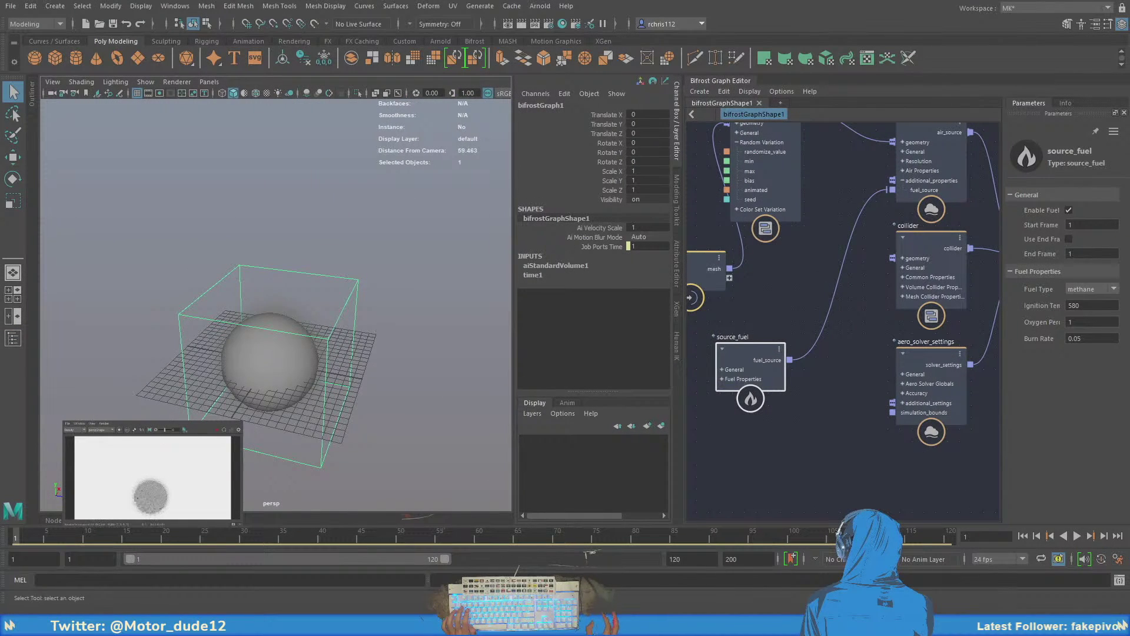
- Play the simulation twice from frame 1 to view the smoke with the fuel source, stopping the second playback at frame 85
{"action": "left_click", "coordinate": [1076, 536]}
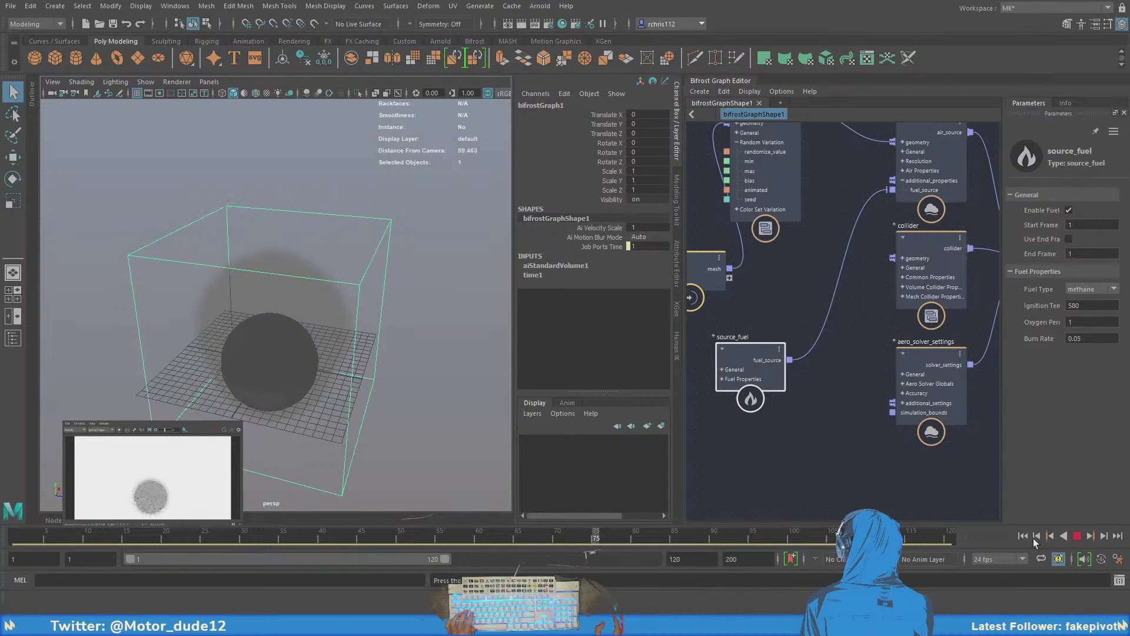
{"action": "key", "text": "Escape"}
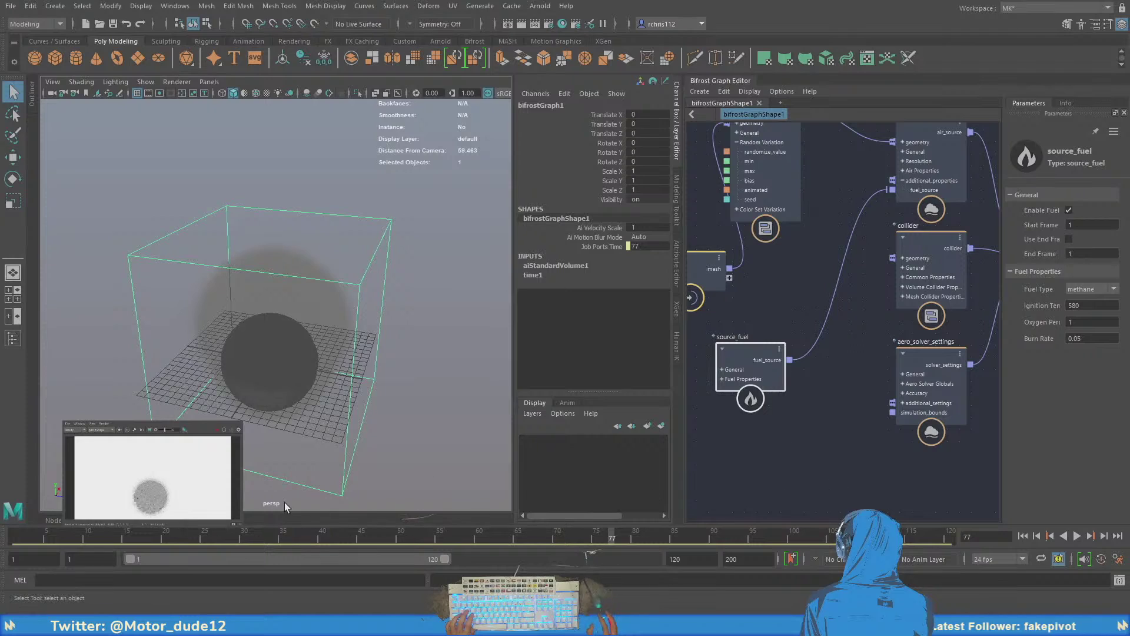
{"action": "left_click", "coordinate": [14, 539]}
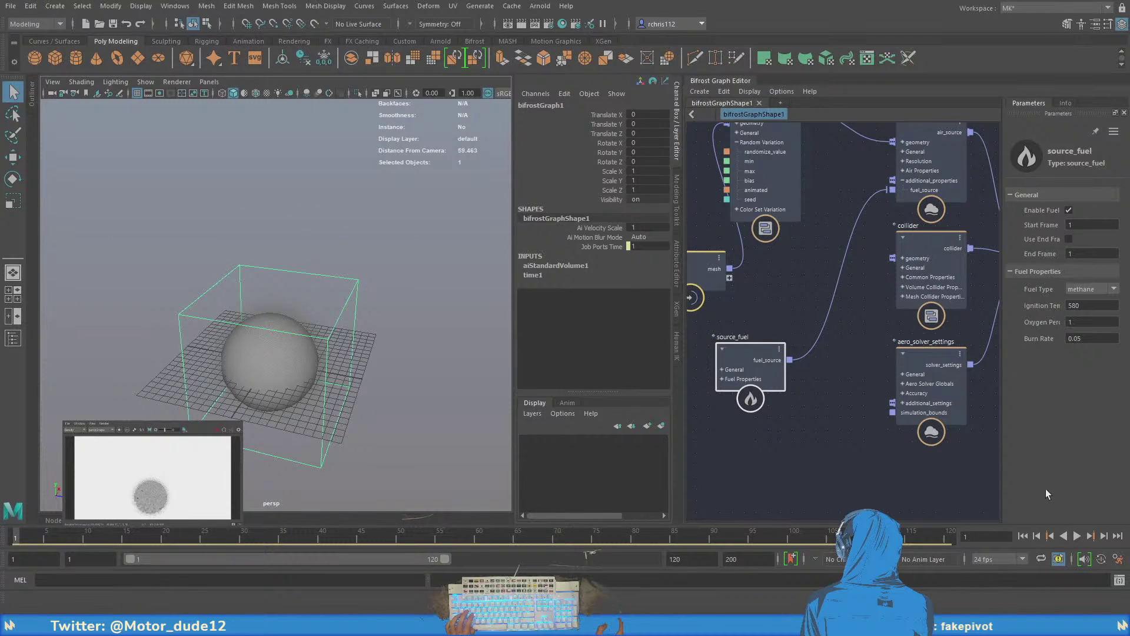
{"action": "left_click", "coordinate": [1076, 536]}
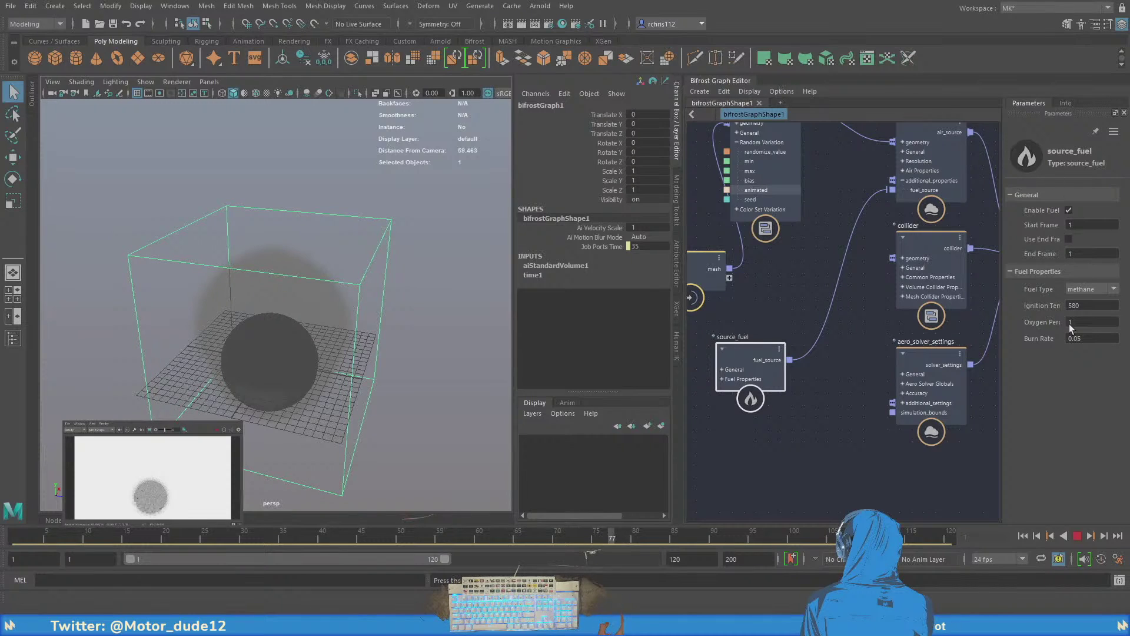
{"action": "left_click", "coordinate": [1078, 538]}
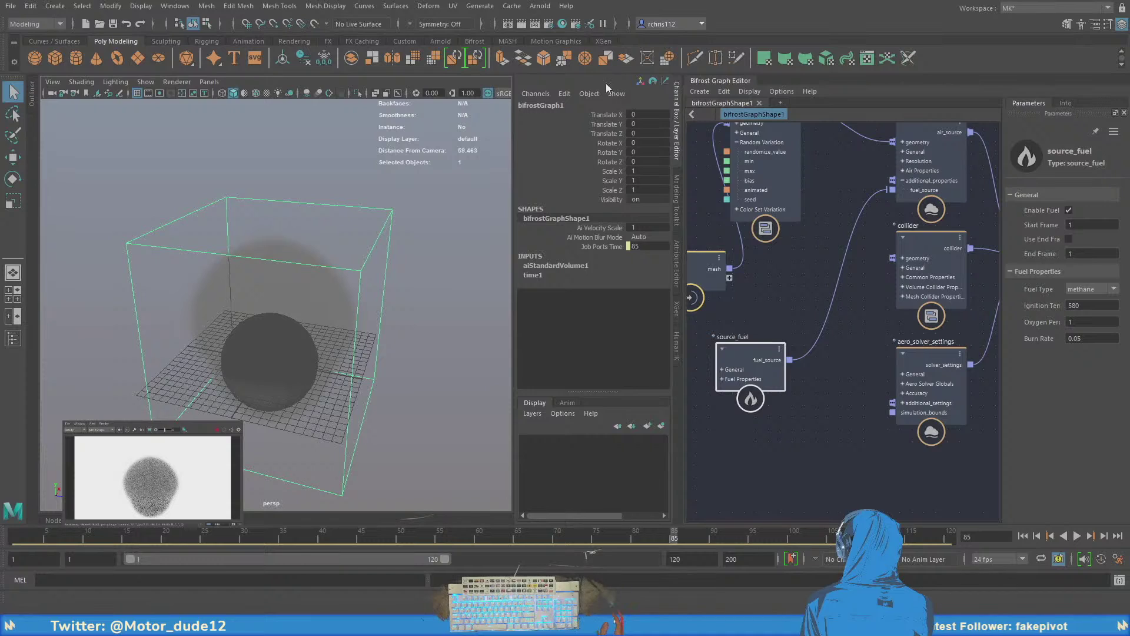
- Open the source_fuel node's documentation and read its general inputs, fuel_type and ignition_temperature descriptions
{"action": "middle_click_drag", "start_coordinate": [783, 319], "coordinate": [768, 340]}
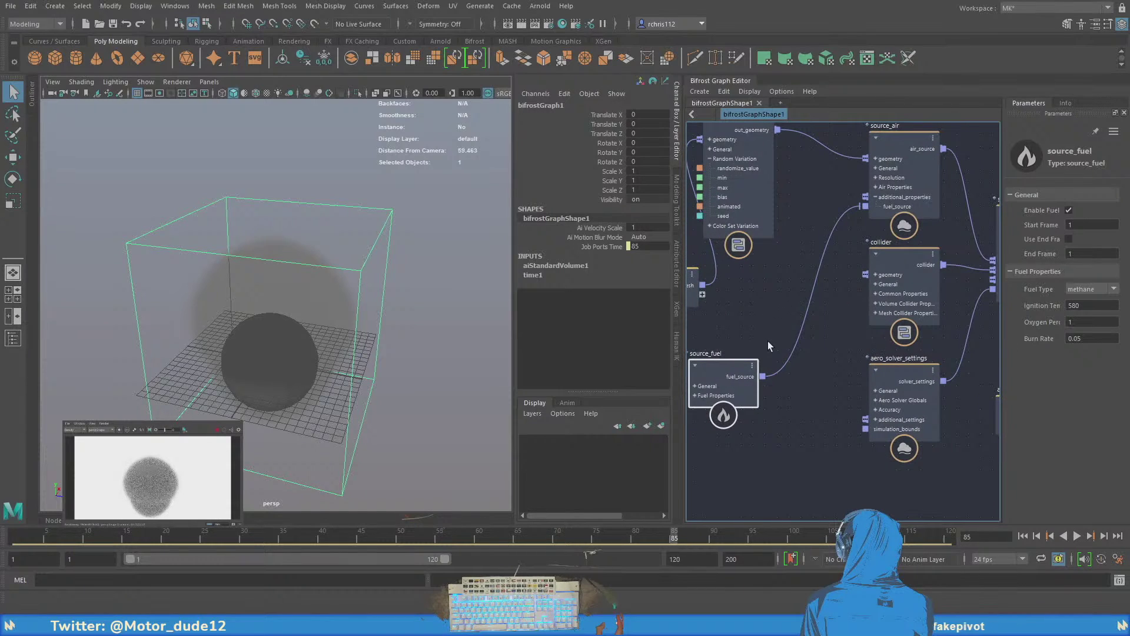
{"action": "middle_click_drag", "start_coordinate": [789, 281], "coordinate": [764, 318]}
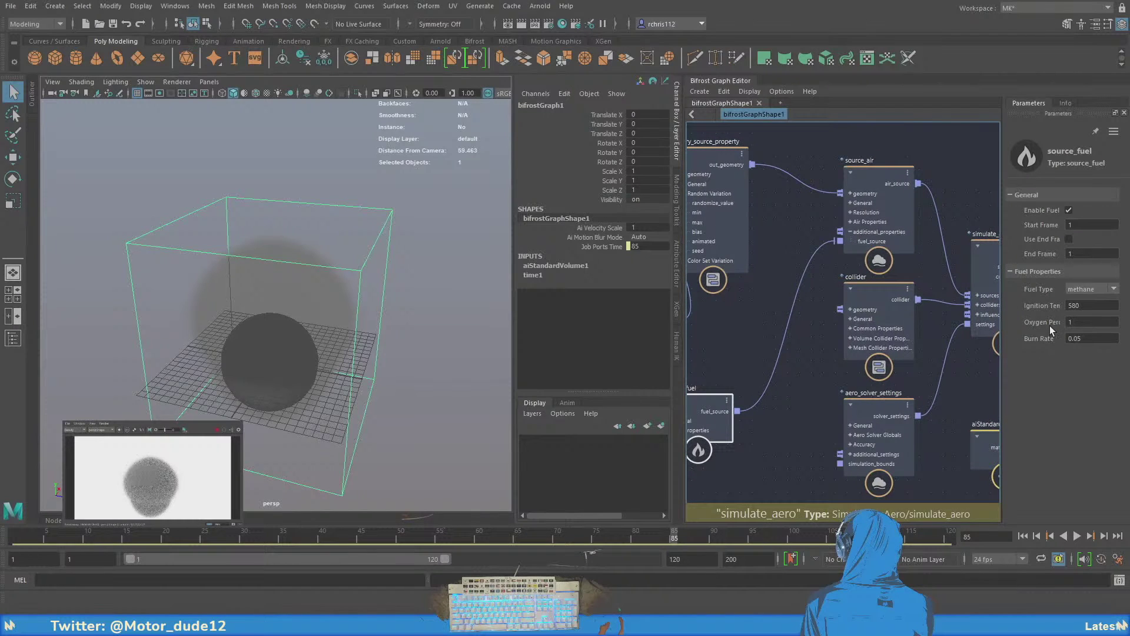
{"action": "left_click", "coordinate": [1066, 103]}
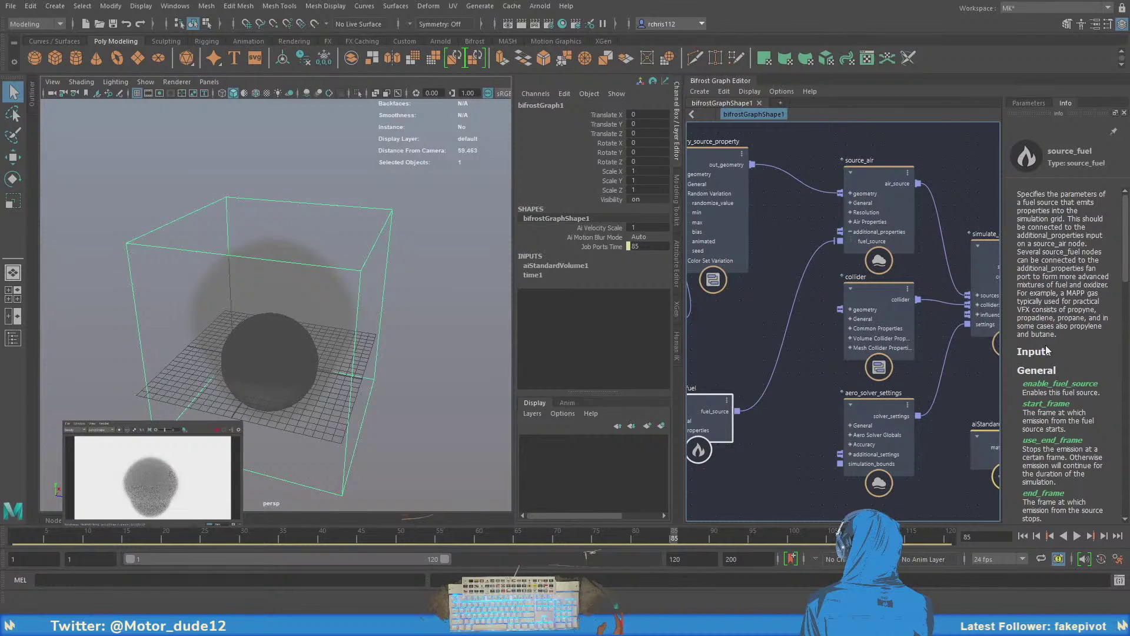
{"action": "scroll", "coordinate": [1051, 344], "scroll_direction": "down", "scroll_amount": 5}
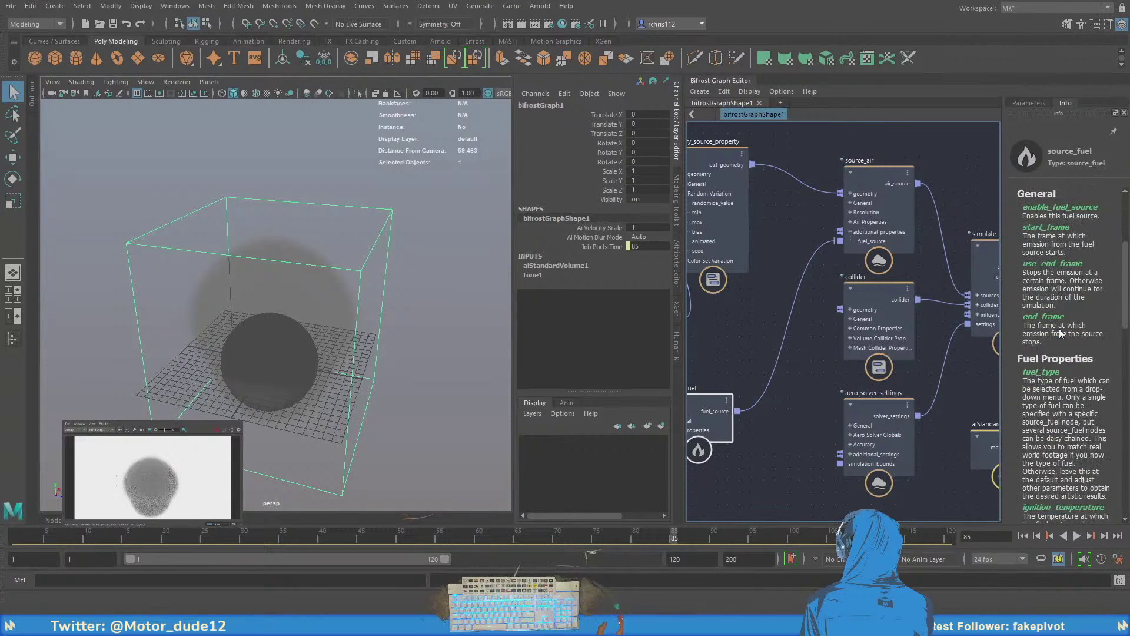
{"action": "scroll", "coordinate": [1058, 362], "scroll_direction": "down", "scroll_amount": 3}
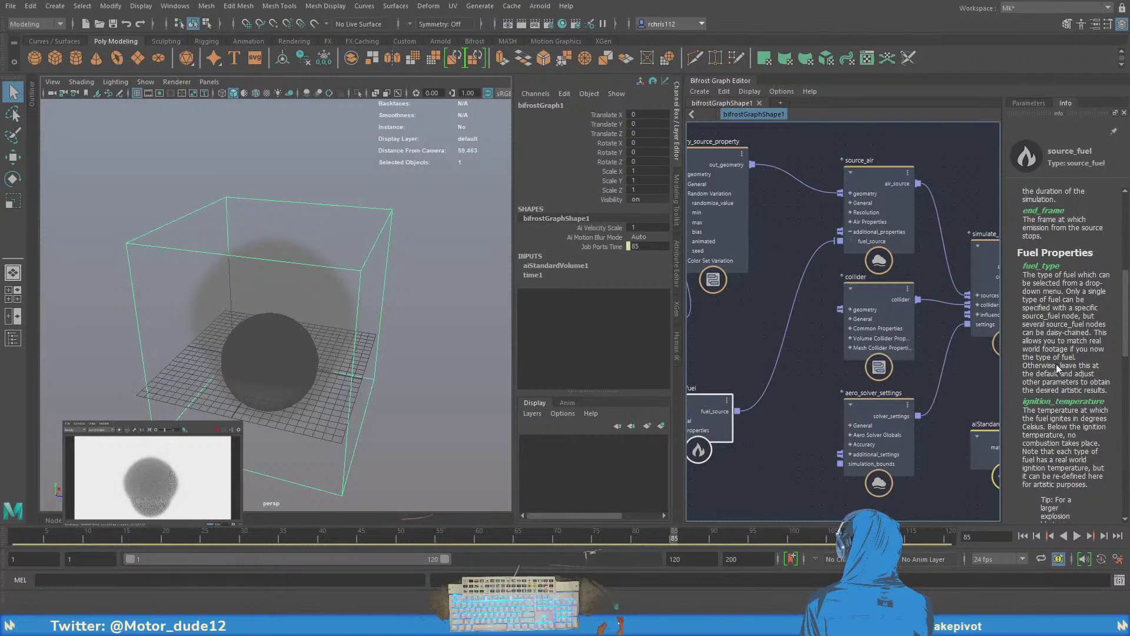
{"action": "scroll", "coordinate": [1056, 364], "scroll_direction": "up", "scroll_amount": 4}
{"action": "scroll", "coordinate": [1055, 366], "scroll_direction": "down", "scroll_amount": 4}
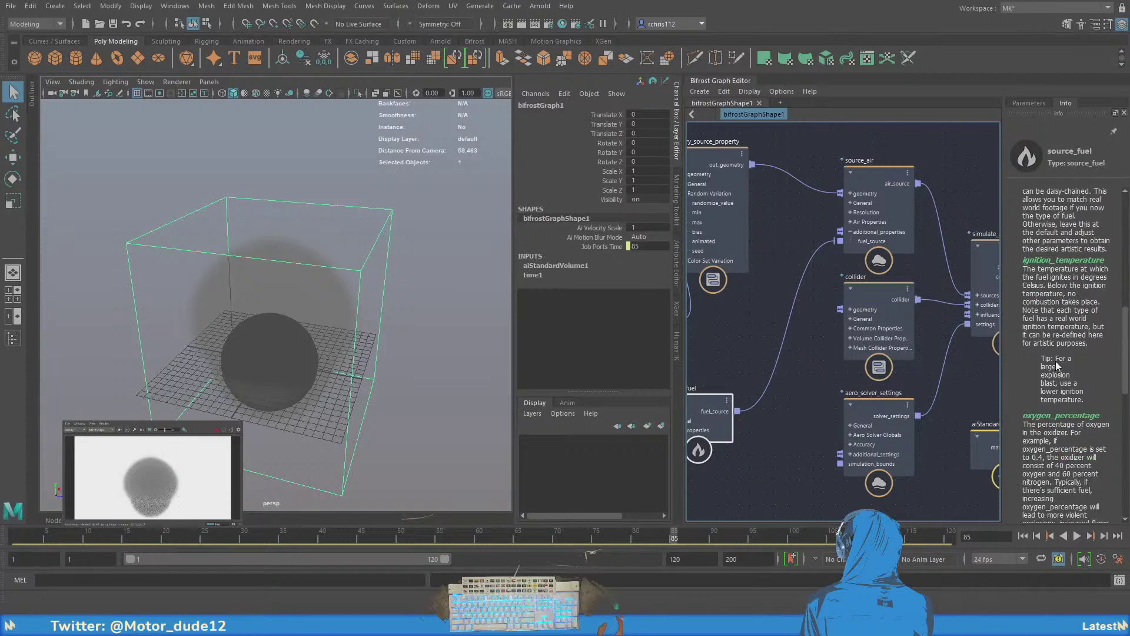
{"action": "scroll", "coordinate": [1058, 365], "scroll_direction": "down", "scroll_amount": 2}
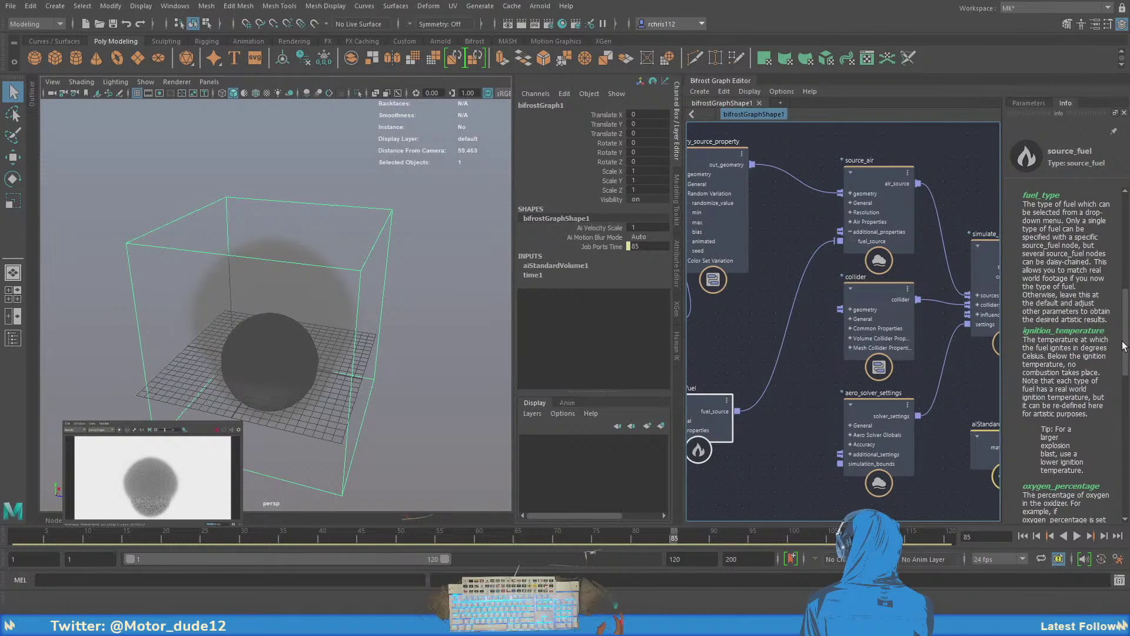
- Read the oxygen_percentage and burn_rate descriptions in the source_fuel documentation and return to the node's parameters
{"action": "left_click_drag", "start_coordinate": [1124, 346], "coordinate": [1125, 353]}
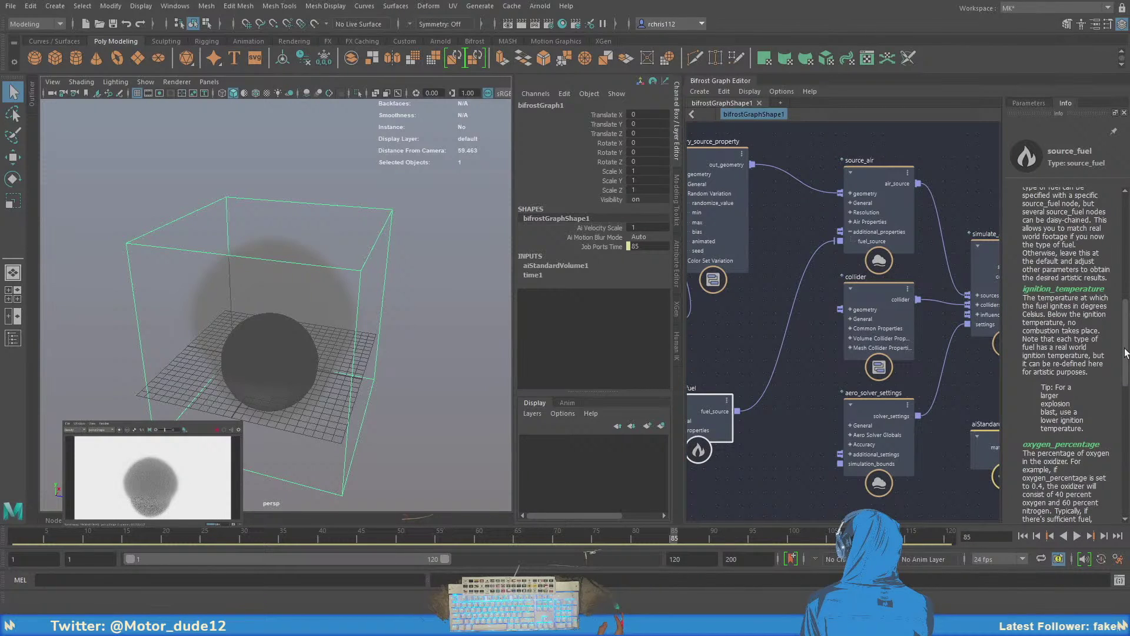
{"action": "left_click_drag", "start_coordinate": [1125, 353], "coordinate": [1123, 373]}
{"action": "scroll", "coordinate": [1122, 373], "scroll_direction": "down", "scroll_amount": 3}
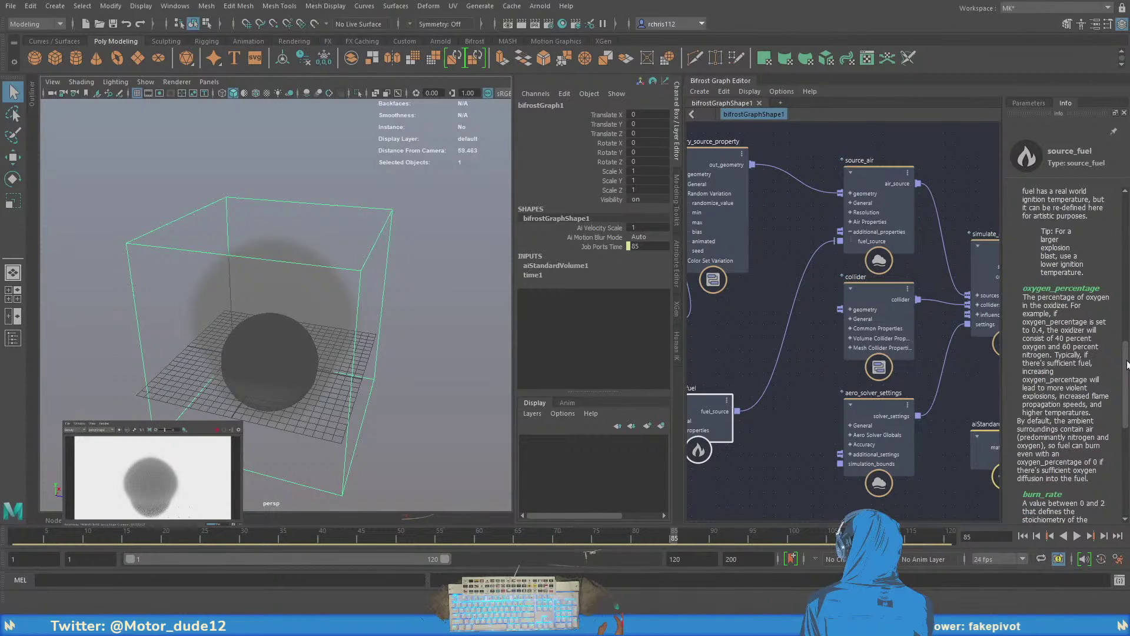
{"action": "left_click_drag", "start_coordinate": [1126, 356], "coordinate": [1125, 422]}
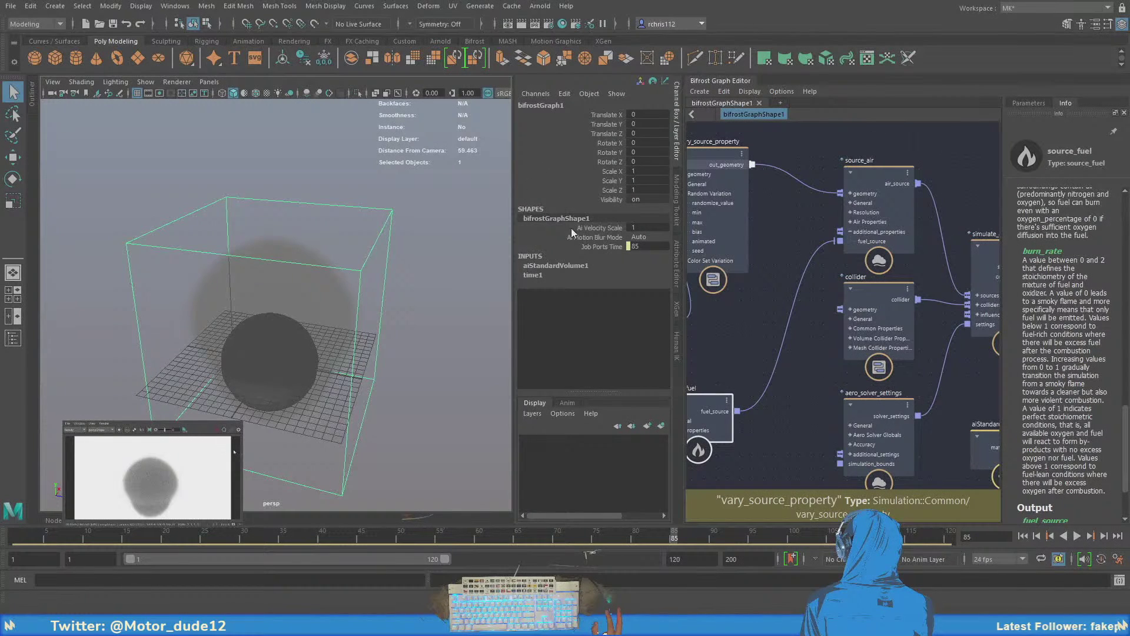
{"action": "left_click_drag", "start_coordinate": [1127, 414], "coordinate": [1125, 246]}
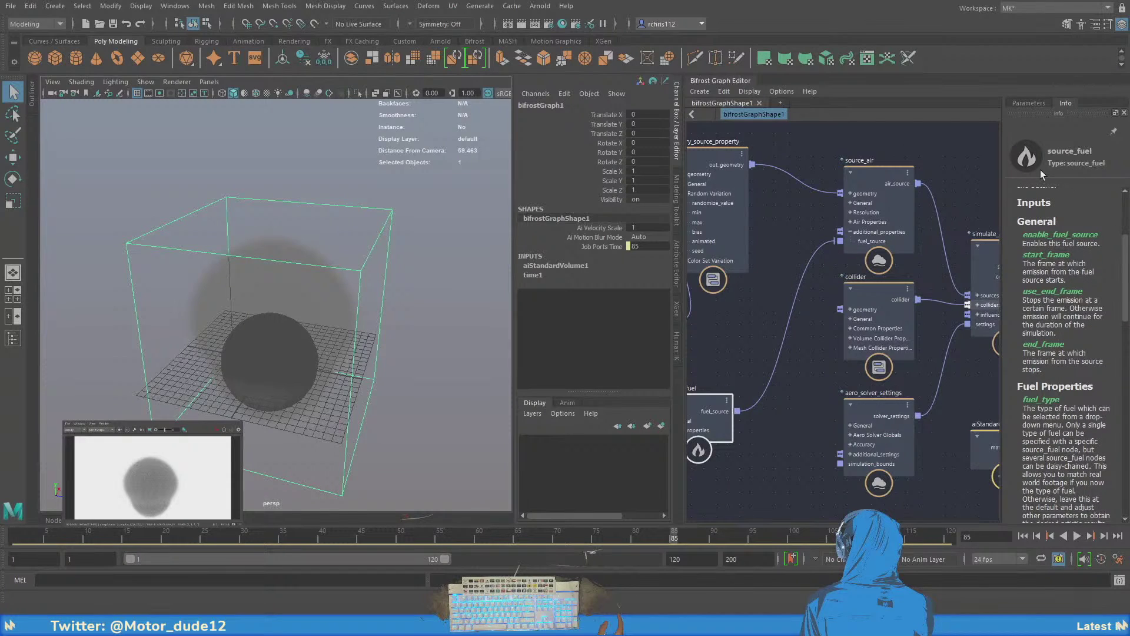
{"action": "left_click", "coordinate": [1029, 103]}
{"action": "left_click", "coordinate": [1064, 103]}
{"action": "scroll", "coordinate": [1059, 236], "scroll_direction": "up", "scroll_amount": 2}
{"action": "left_click", "coordinate": [1033, 103]}
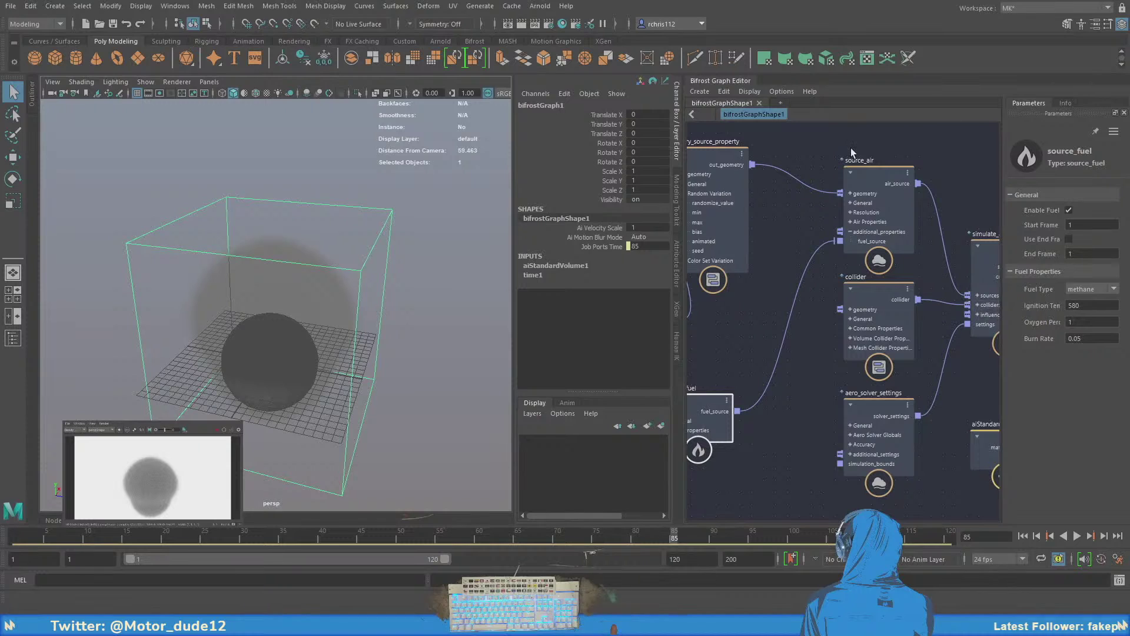
- Move the input node further left in the graph, clear of the vary_source_property and source_fuel nodes
{"action": "middle_click_drag", "start_coordinate": [777, 321], "coordinate": [709, 394]}
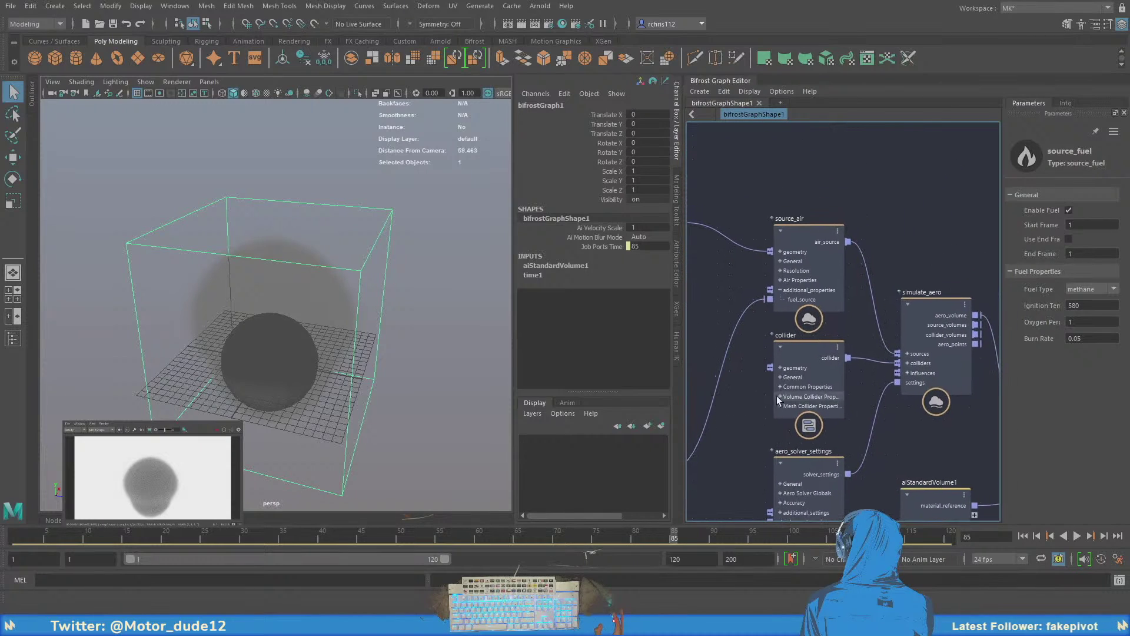
{"action": "scroll", "coordinate": [890, 238], "scroll_direction": "down", "scroll_amount": 2}
{"action": "middle_click_drag", "start_coordinate": [890, 233], "coordinate": [893, 168]}
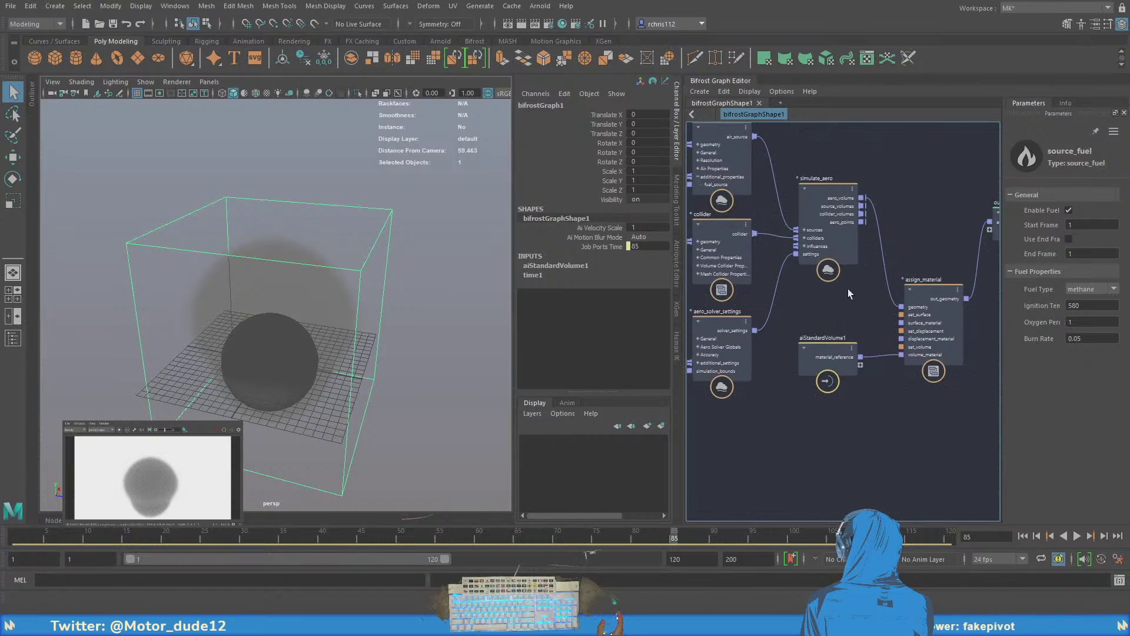
{"action": "middle_click_drag", "start_coordinate": [842, 308], "coordinate": [790, 347]}
{"action": "left_click", "coordinate": [933, 326]}
{"action": "middle_click_drag", "start_coordinate": [919, 286], "coordinate": [1033, 359]}
{"action": "middle_click_drag", "start_coordinate": [893, 221], "coordinate": [966, 189]}
{"action": "middle_click_drag", "start_coordinate": [838, 376], "coordinate": [861, 371]}
{"action": "left_click_drag", "start_coordinate": [746, 332], "coordinate": [706, 305]}
{"action": "middle_click_drag", "start_coordinate": [796, 340], "coordinate": [768, 326]}
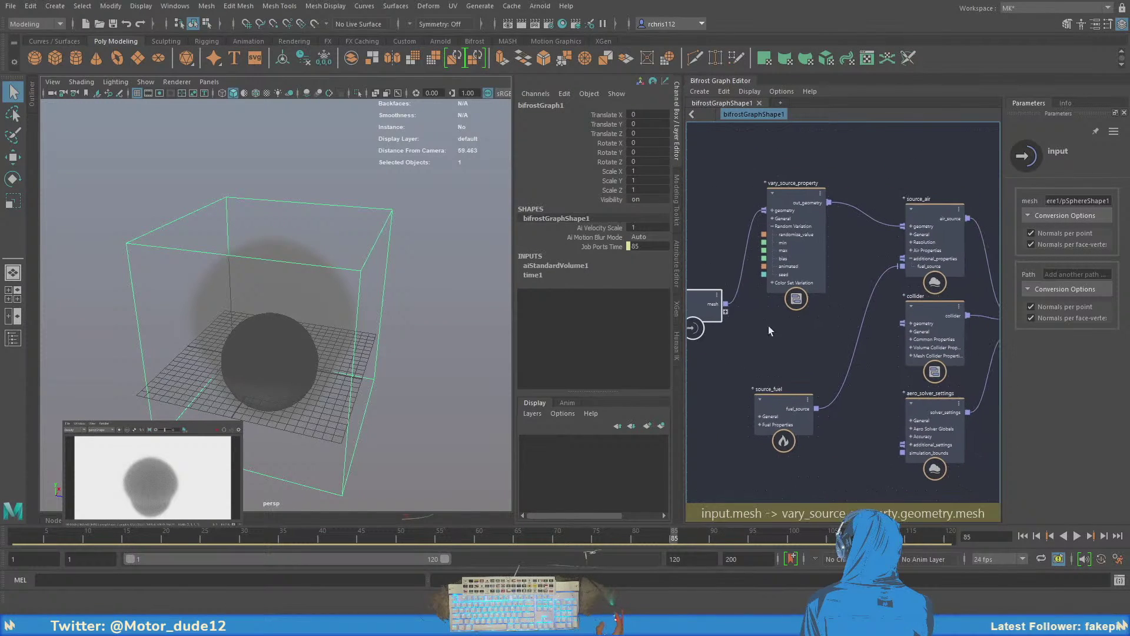
- Enter the vary_source_property compound, examine its internal nodes including if1, and return to the top-level graph
{"action": "double_click", "coordinate": [799, 197]}
{"action": "scroll", "coordinate": [809, 267], "scroll_direction": "up", "scroll_amount": 1}
{"action": "scroll", "coordinate": [785, 303], "scroll_direction": "up", "scroll_amount": 5}
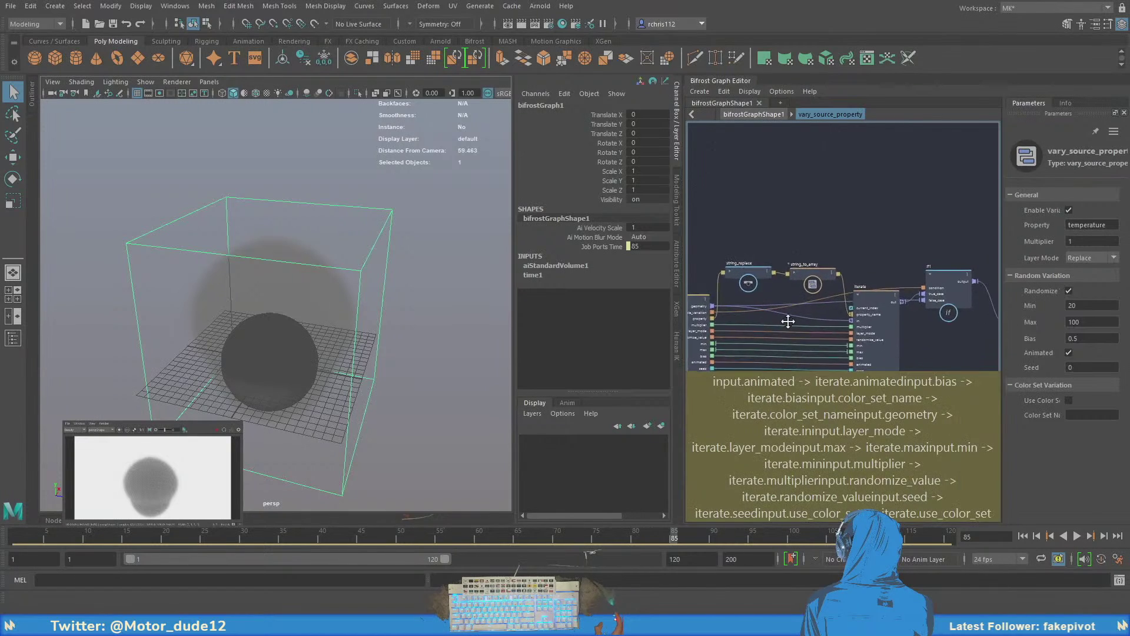
{"action": "middle_click_drag", "start_coordinate": [863, 374], "coordinate": [715, 404]}
{"action": "middle_click_drag", "start_coordinate": [950, 357], "coordinate": [870, 409]}
{"action": "scroll", "coordinate": [841, 359], "scroll_direction": "up", "scroll_amount": 2}
{"action": "left_click", "coordinate": [835, 222]}
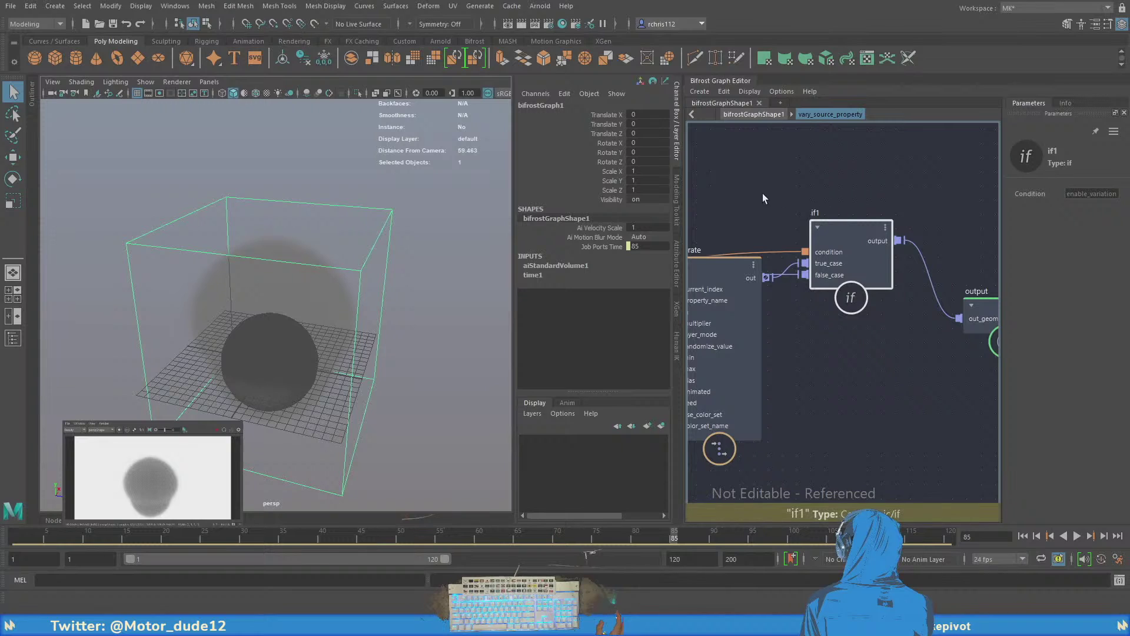
{"action": "middle_click_drag", "start_coordinate": [761, 193], "coordinate": [853, 181]}
{"action": "left_click", "coordinate": [789, 230]}
{"action": "key", "text": "u"}
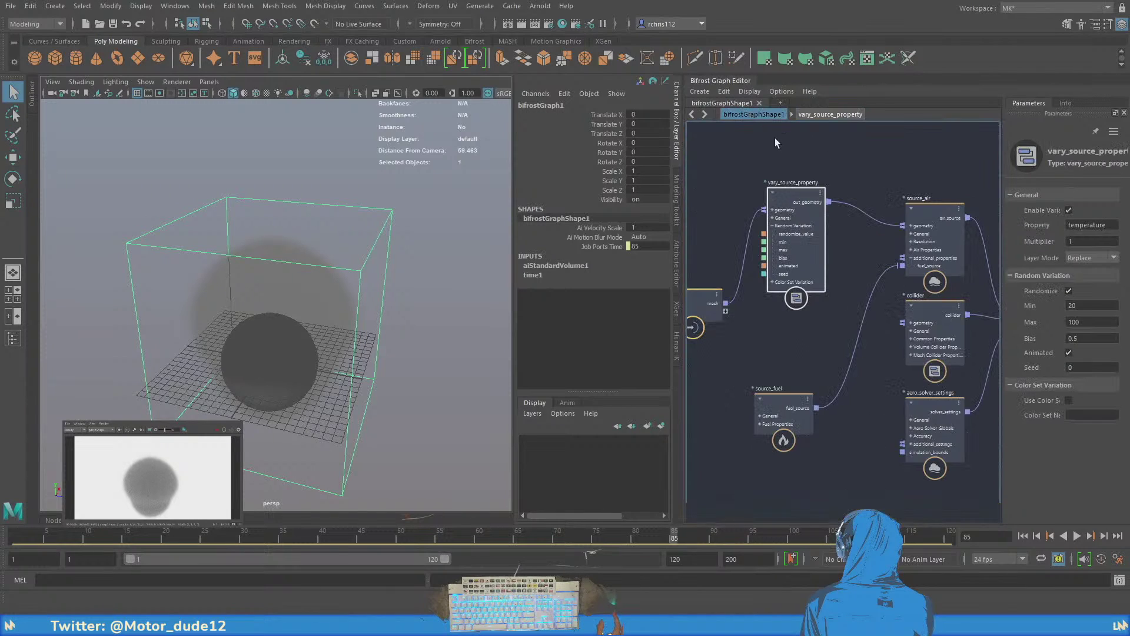
- Enter the source_air compound, examine its internal network, and return to the top-level graph
{"action": "left_click", "coordinate": [899, 229]}
{"action": "scroll", "coordinate": [934, 214], "scroll_direction": "down", "scroll_amount": 3}
{"action": "scroll", "coordinate": [928, 216], "scroll_direction": "up", "scroll_amount": 5}
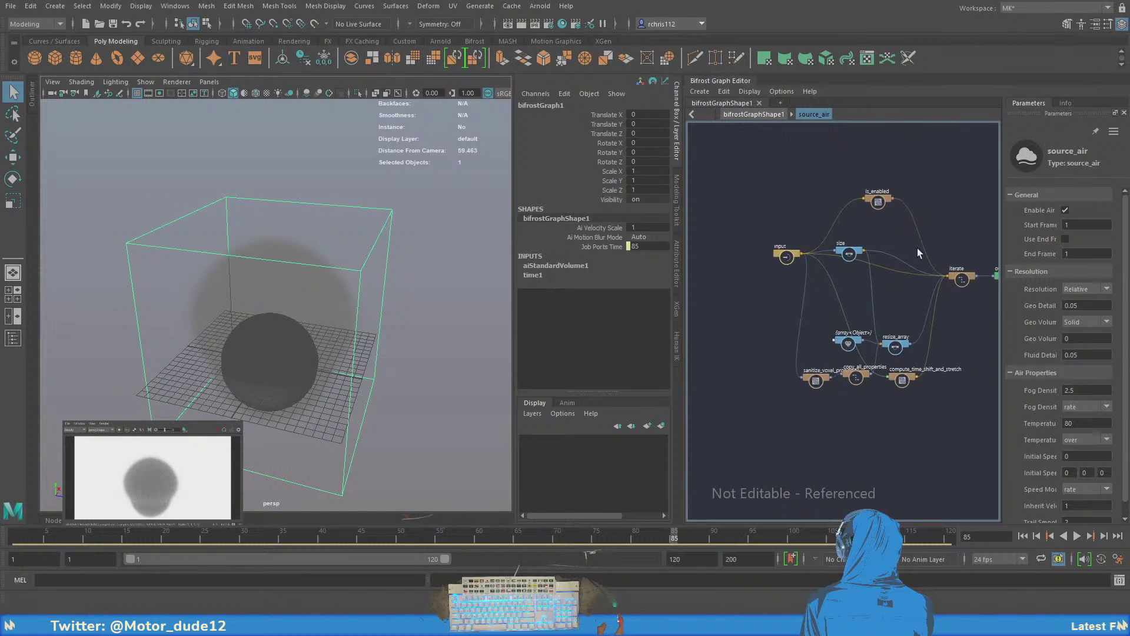
{"action": "middle_click_drag", "start_coordinate": [804, 331], "coordinate": [881, 202]}
{"action": "left_click", "coordinate": [752, 114]}
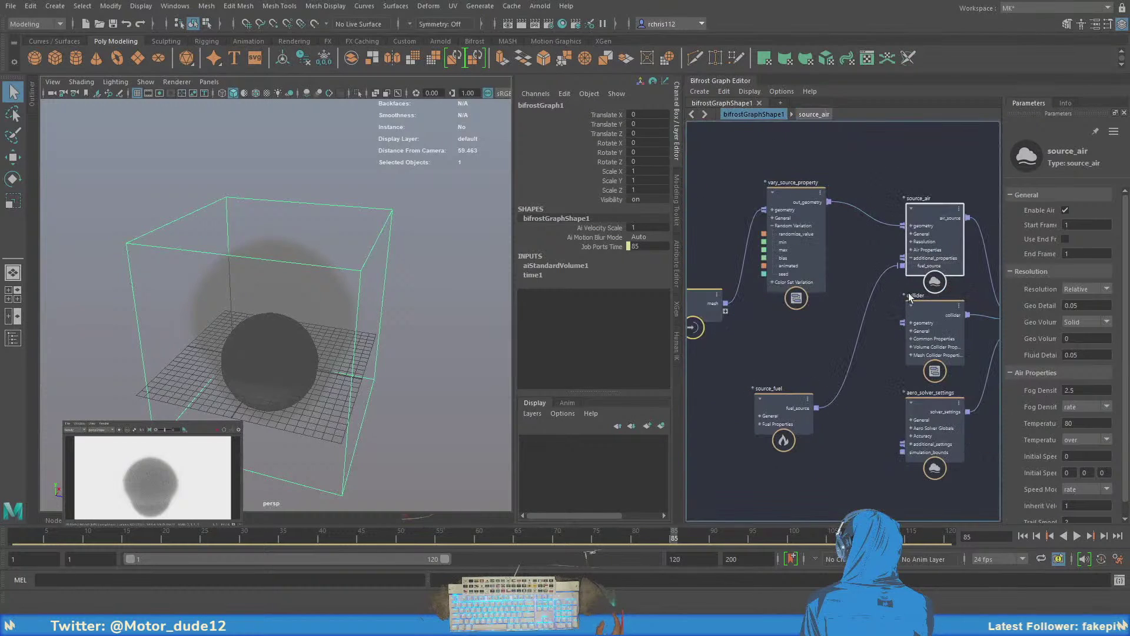
- Enter the aero_solver_settings compound and move its create_tagged_object__settings node below the input node
{"action": "double_click", "coordinate": [933, 399]}
{"action": "scroll", "coordinate": [807, 210], "scroll_direction": "up", "scroll_amount": 4}
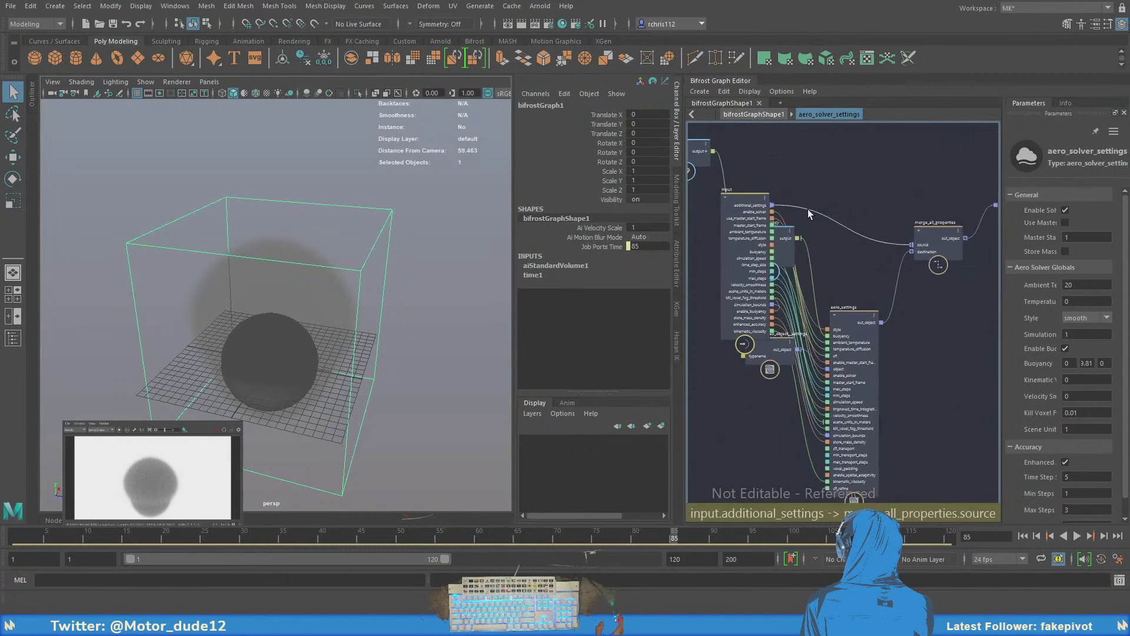
{"action": "middle_click_drag", "start_coordinate": [850, 263], "coordinate": [850, 295]}
{"action": "left_click", "coordinate": [787, 397]}
{"action": "left_click_drag", "start_coordinate": [786, 398], "coordinate": [756, 452]}
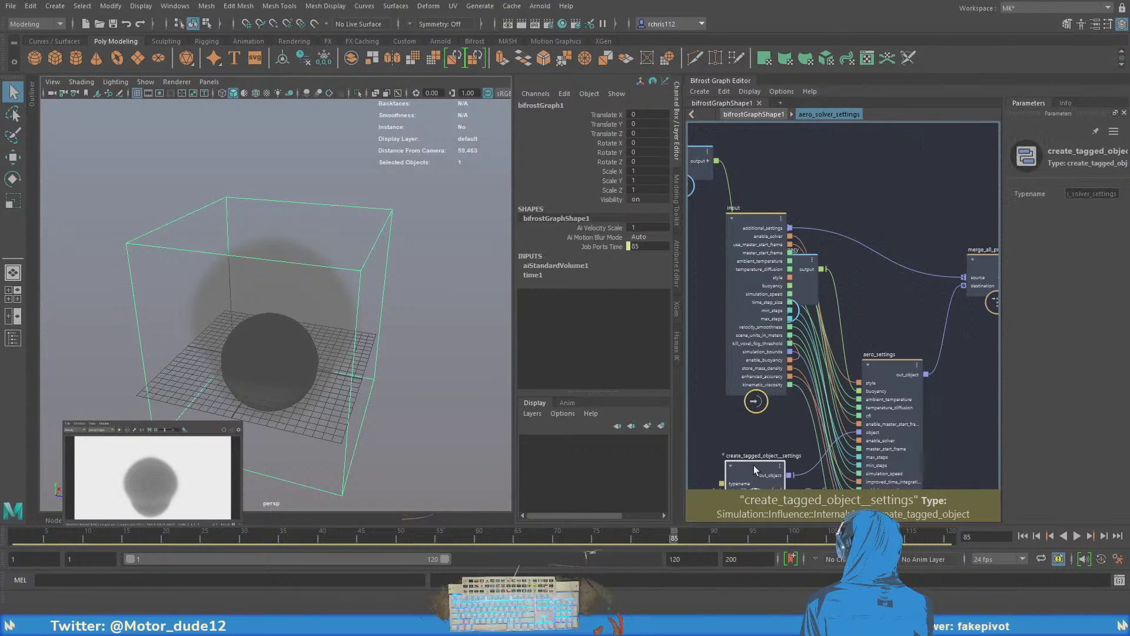
{"action": "middle_click_drag", "start_coordinate": [755, 452], "coordinate": [756, 348]}
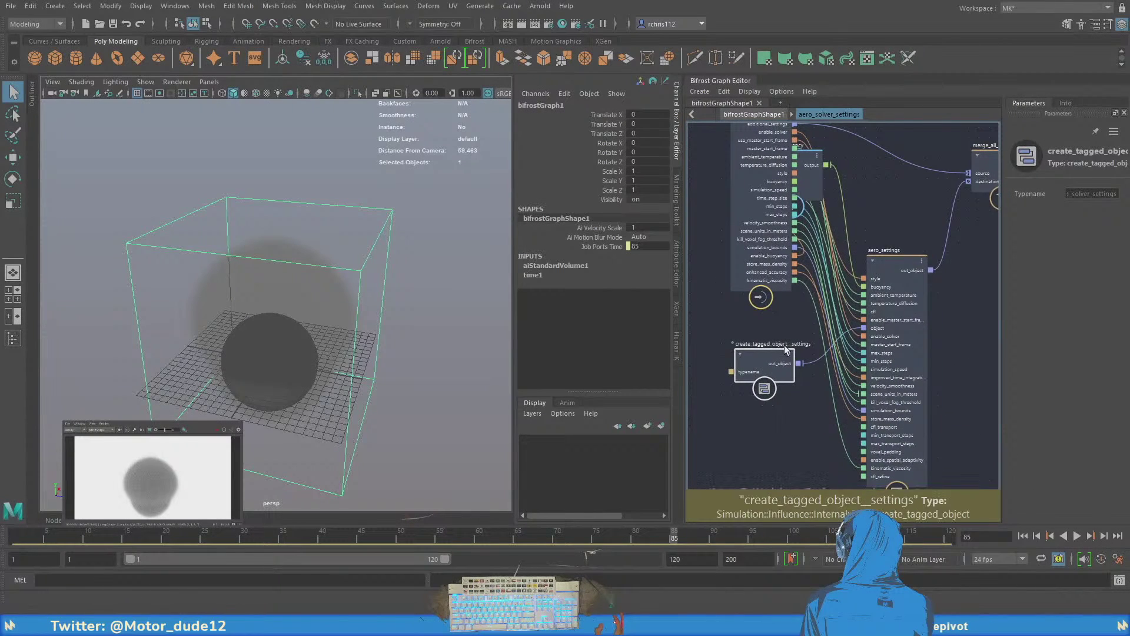
- Move the if_add_buoyancy node up, clear of the input node's connections, and return to the top-level graph
{"action": "middle_click_drag", "start_coordinate": [865, 177], "coordinate": [888, 325]}
{"action": "left_click", "coordinate": [838, 305]}
{"action": "left_click_drag", "start_coordinate": [838, 304], "coordinate": [907, 194]}
{"action": "middle_click_drag", "start_coordinate": [962, 261], "coordinate": [772, 289]}
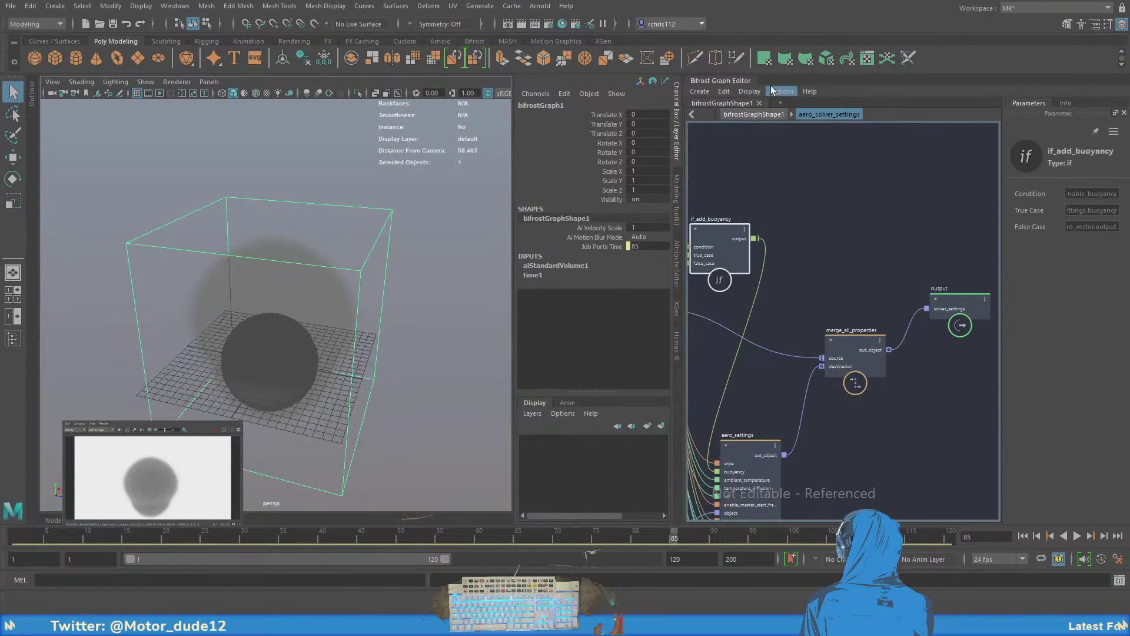
{"action": "left_click", "coordinate": [752, 114]}
- Select the simulate_aero node and rewind the simulation to the start of the timeline
{"action": "middle_click_drag", "start_coordinate": [944, 214], "coordinate": [894, 212]}
{"action": "left_click", "coordinate": [846, 242]}
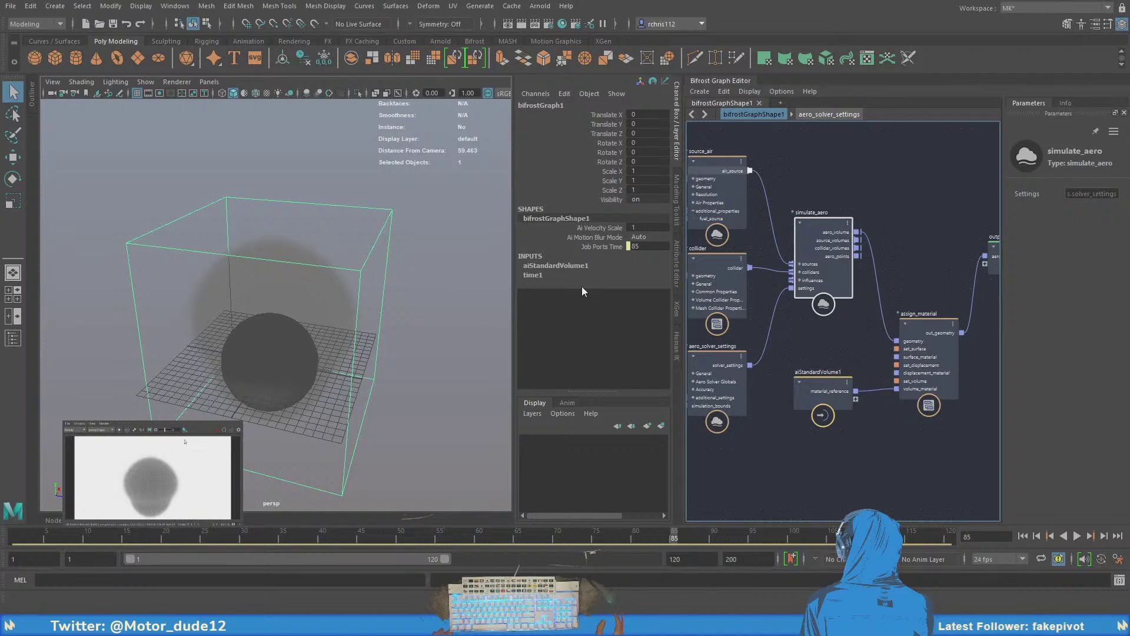
{"action": "left_click", "coordinate": [635, 344]}
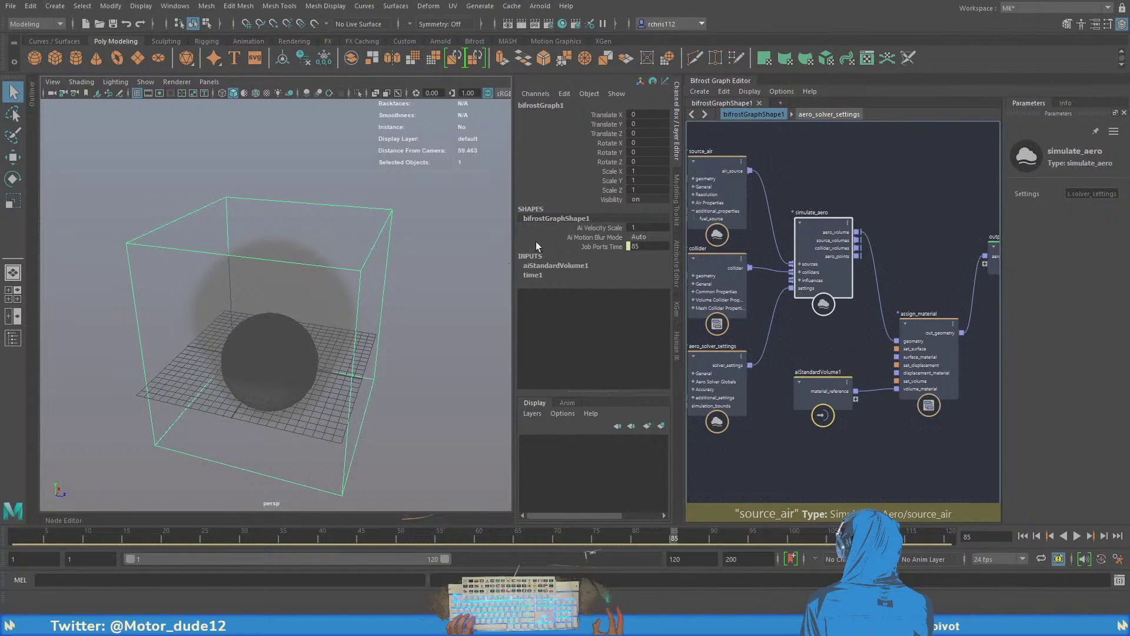
{"action": "left_click", "coordinate": [383, 220]}
{"action": "left_click", "coordinate": [16, 540]}
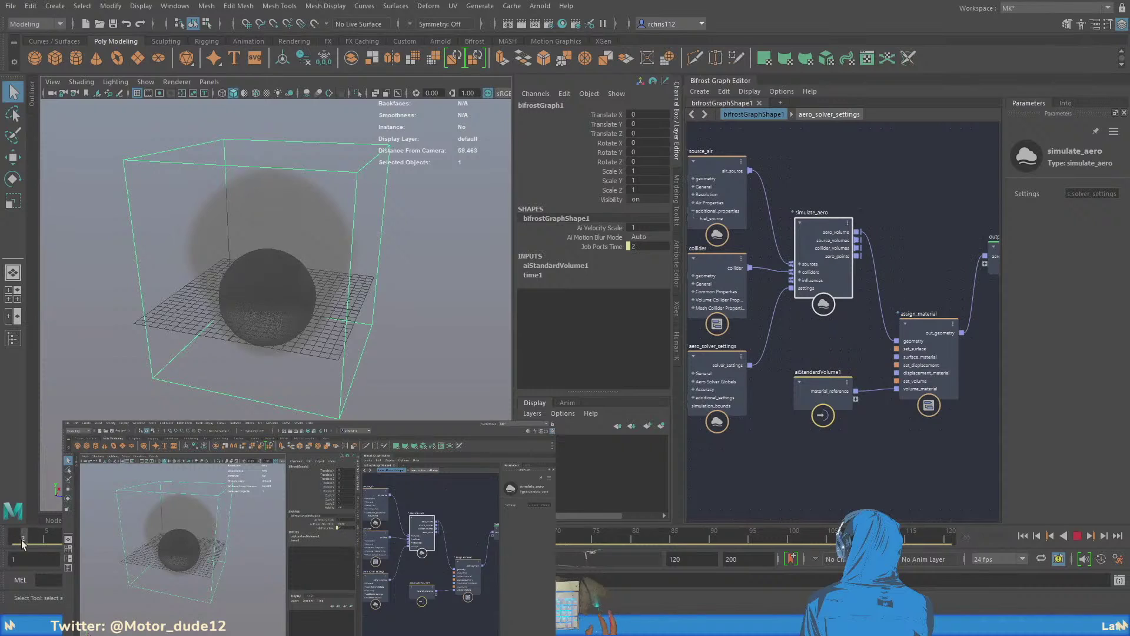
- Play the simulation from frame 1 up to frame 54 and observe the smoke around the sphere
{"action": "left_click_drag", "start_coordinate": [243, 309], "coordinate": [313, 346], "text": "alt"}
{"action": "mouse_move", "coordinate": [339, 304]}
{"action": "left_mouse_down", "text": "alt"}
{"action": "mouse_move", "coordinate": [337, 273]}
{"action": "mouse_move", "coordinate": [325, 272]}
{"action": "mouse_move", "coordinate": [329, 287]}
{"action": "left_mouse_up", "text": "alt"}
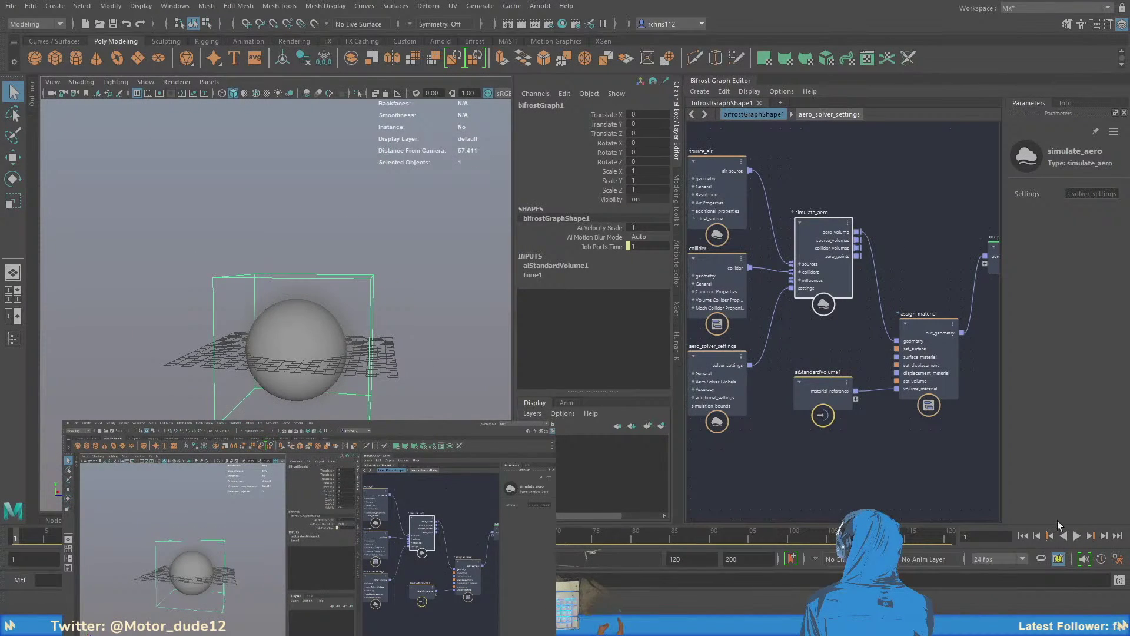
{"action": "left_click", "coordinate": [1075, 537]}
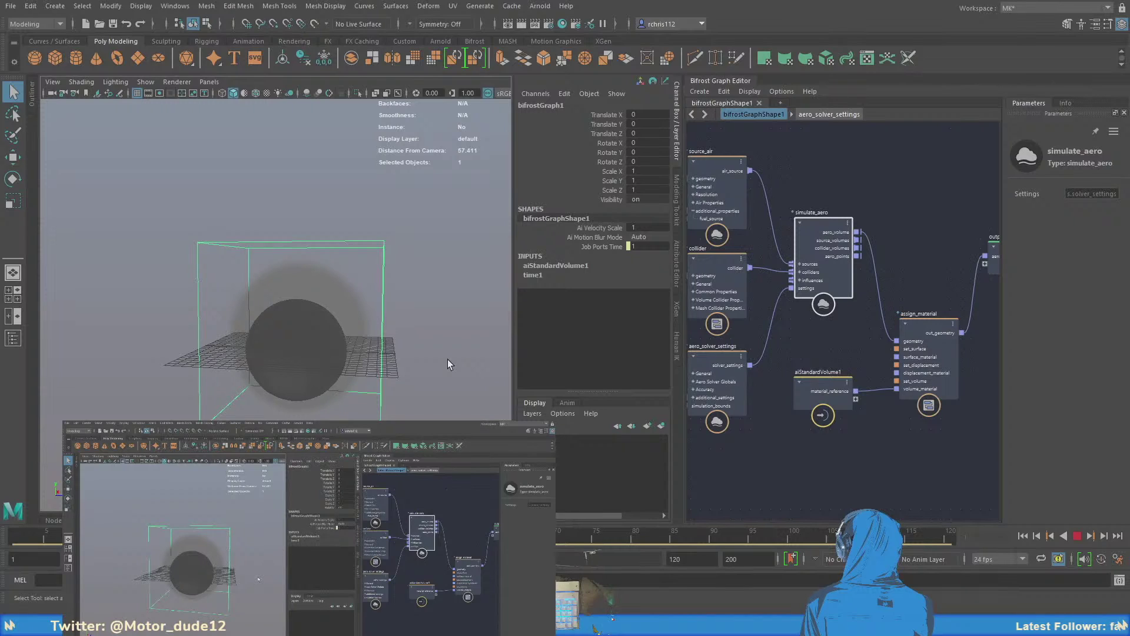
{"action": "left_click", "coordinate": [1077, 535]}
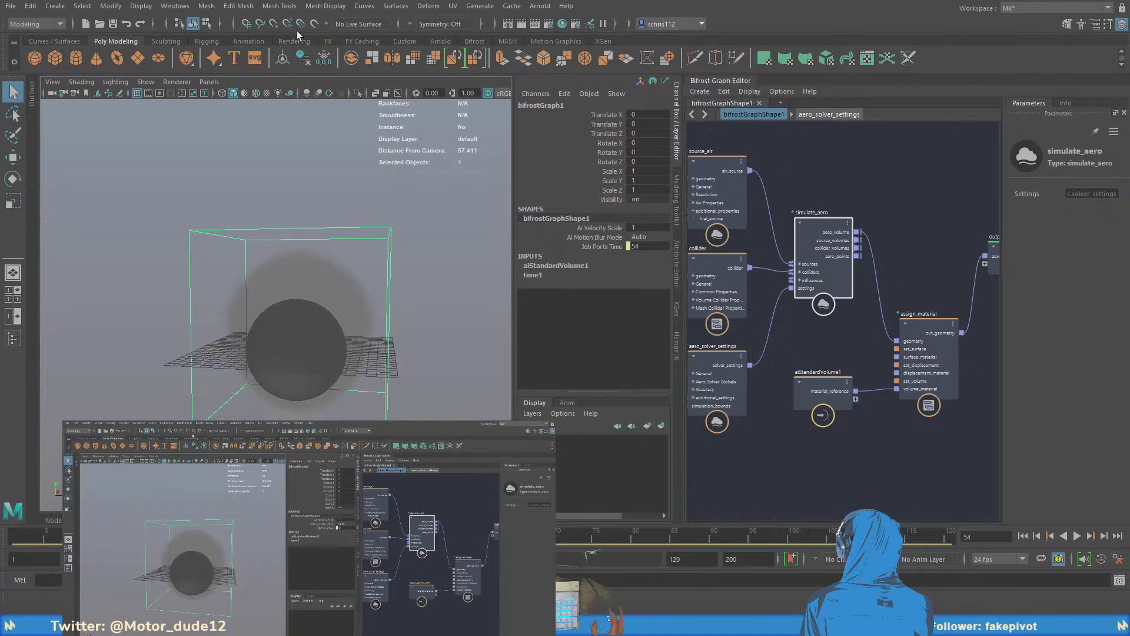
- Place a small sphere beside the smoke at about X 0.257, Y 6.336, Z 14.11 and key it at frame 55
{"action": "left_click_drag", "start_coordinate": [329, 284], "coordinate": [347, 365], "text": "alt"}
{"action": "key", "text": "w"}
{"action": "left_click_drag", "start_coordinate": [301, 311], "coordinate": [371, 322]}
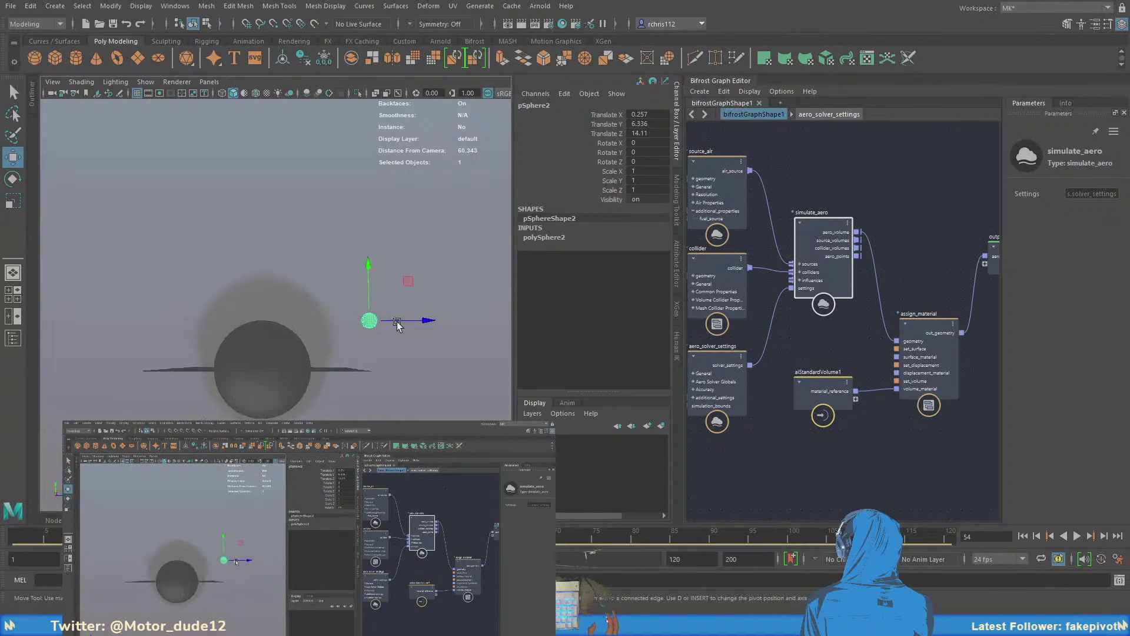
{"action": "key", "text": "alt+period"}
{"action": "key", "text": "s"}
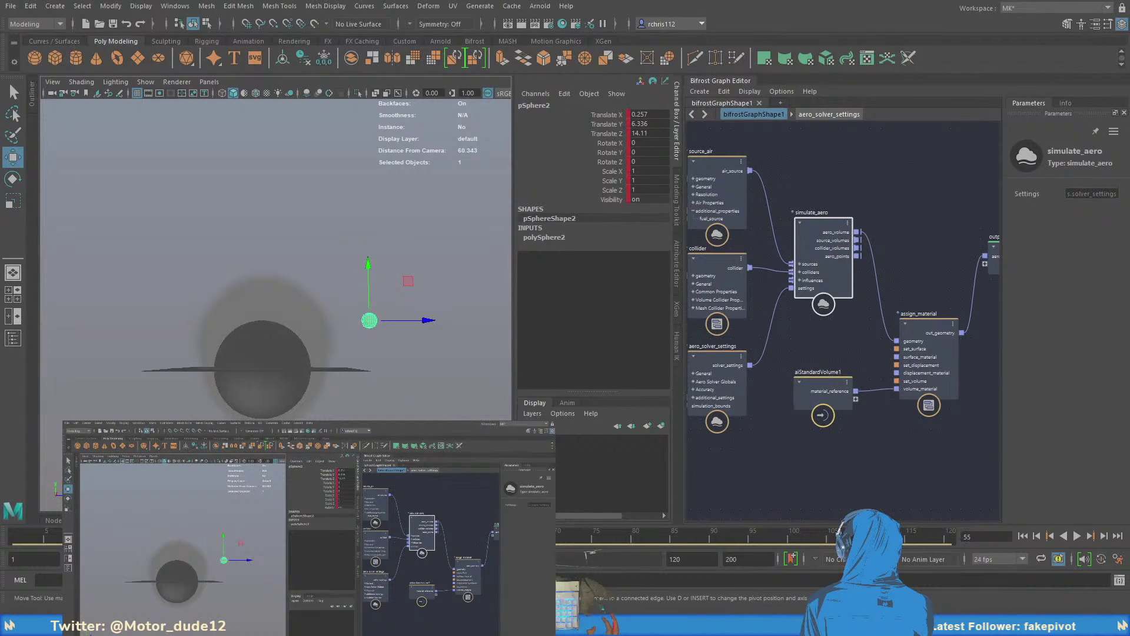
- At frame 70, key the small sphere at about Z -15.762 on the other side of the smoke, and preview the motion from the start
{"action": "left_click", "coordinate": [555, 538]}
{"action": "left_click_drag", "start_coordinate": [415, 320], "coordinate": [191, 321]}
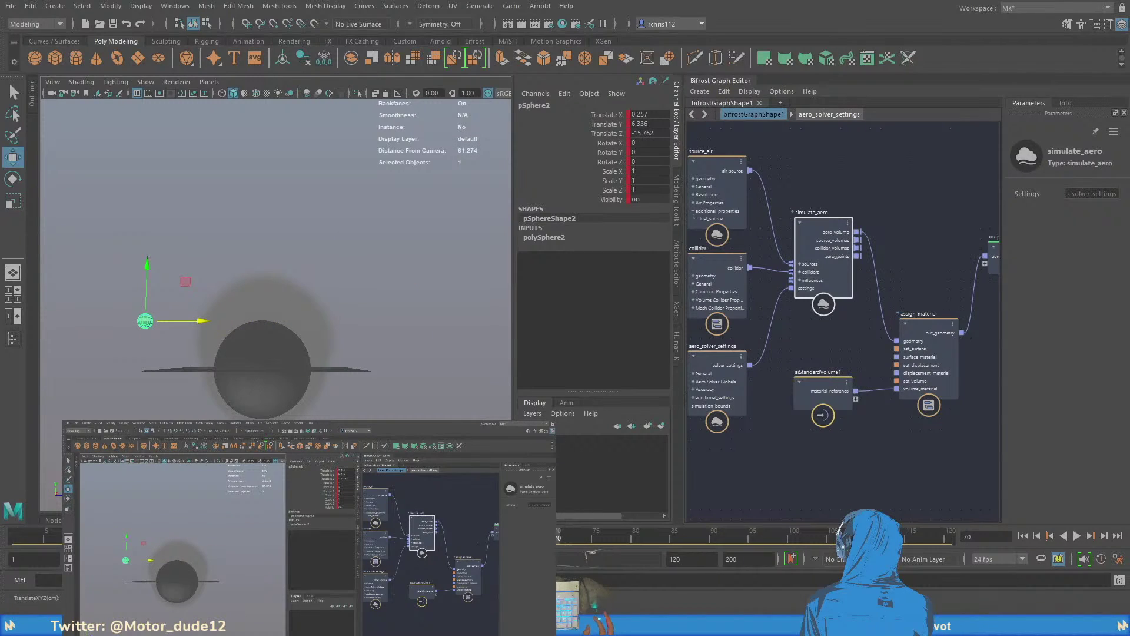
{"action": "key", "text": "alt+shift+v"}
{"action": "key", "text": "alt+v"}
{"action": "key", "text": "alt+v"}
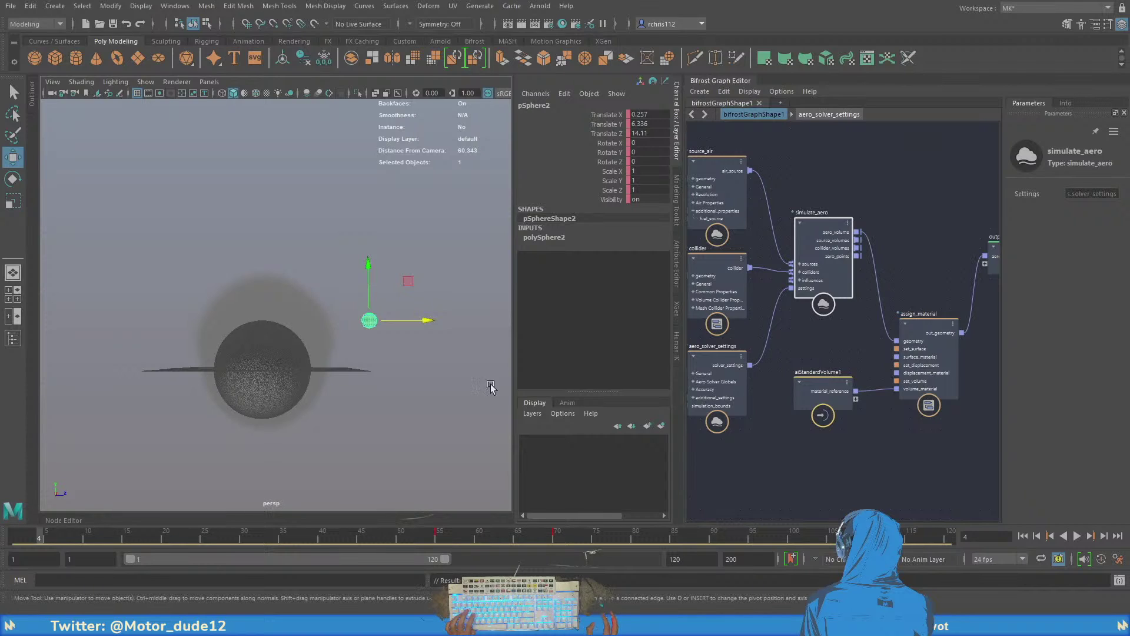
- Add a second collider node to the Bifrost graph, below the source_fuel node
{"action": "left_click_drag", "start_coordinate": [328, 288], "coordinate": [320, 368], "text": "alt"}
{"action": "key", "text": "q"}
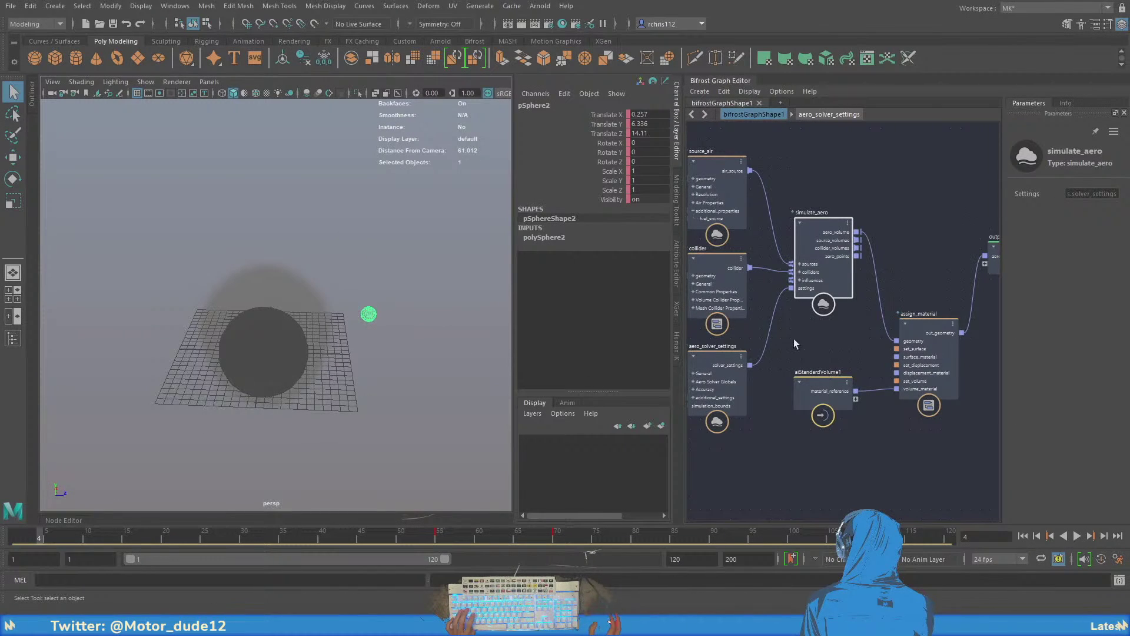
{"action": "scroll", "coordinate": [796, 333], "scroll_direction": "up", "scroll_amount": 5}
{"action": "middle_click_drag", "start_coordinate": [795, 330], "coordinate": [883, 316], "text": "alt"}
{"action": "left_click_drag", "start_coordinate": [736, 350], "coordinate": [728, 276]}
{"action": "middle_click_drag", "start_coordinate": [812, 341], "coordinate": [777, 343], "text": "alt"}
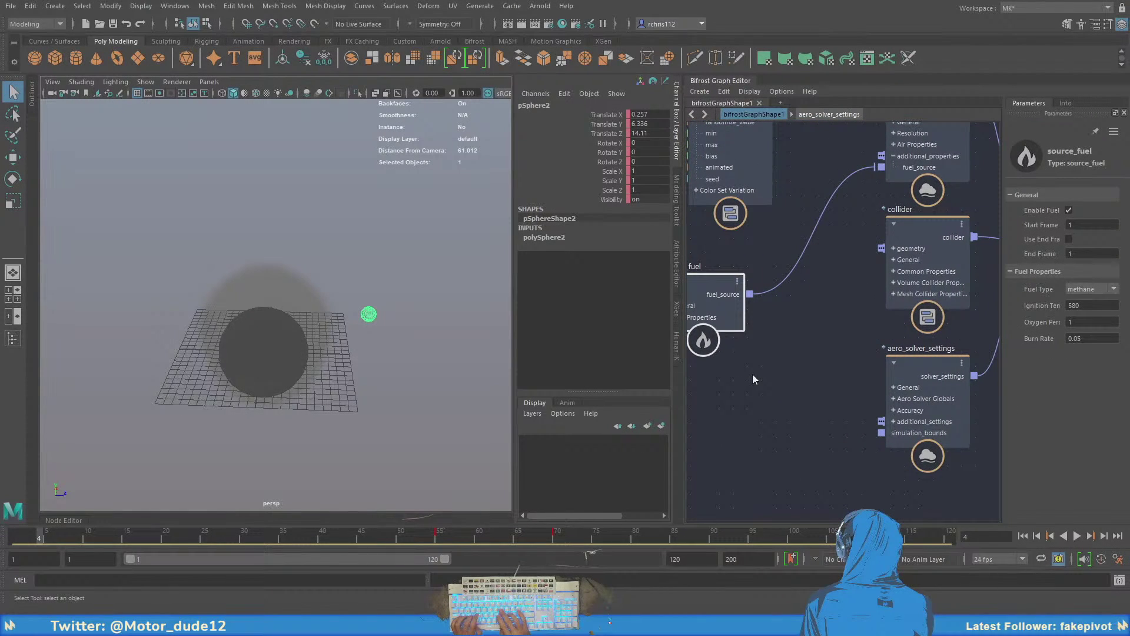
{"action": "key", "text": "ctrl+v"}
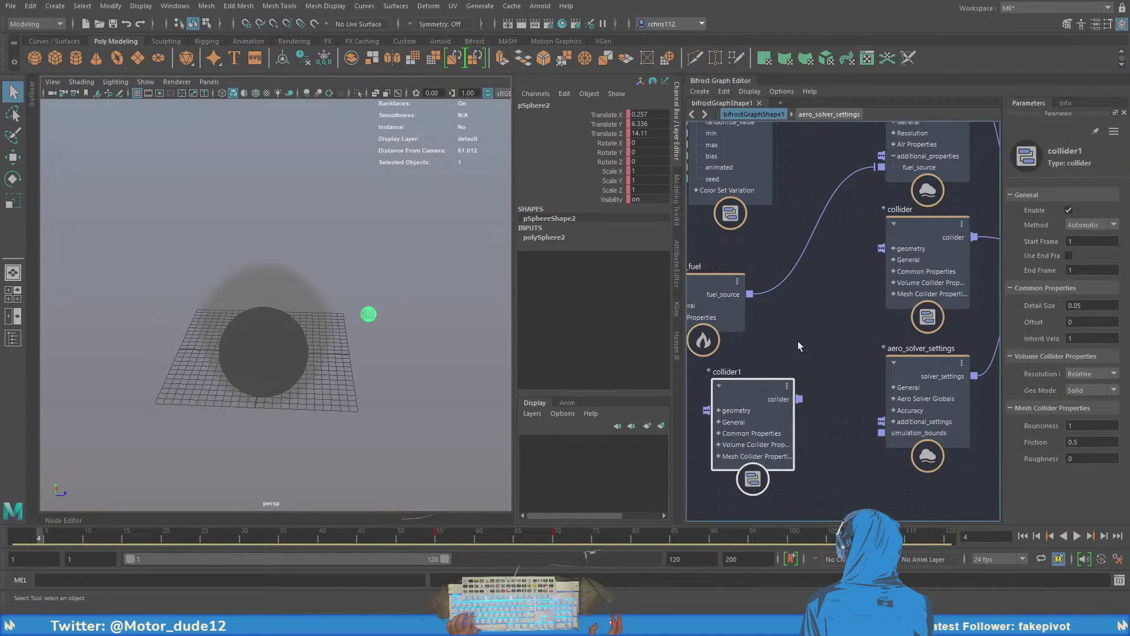
{"action": "middle_click_drag", "start_coordinate": [797, 341], "coordinate": [803, 354], "text": "alt"}
{"action": "left_click_drag", "start_coordinate": [767, 395], "coordinate": [801, 401]}
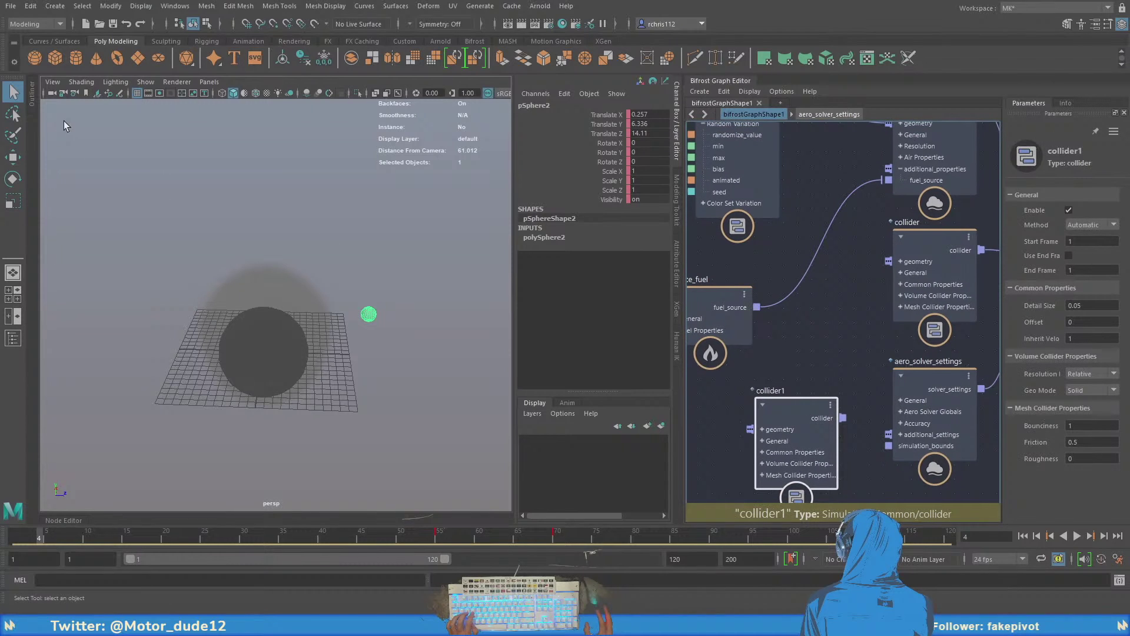
- Bring pSphere2 into the graph as an input and connect its mesh1 output to collider1's geometry
{"action": "left_click", "coordinate": [31, 97]}
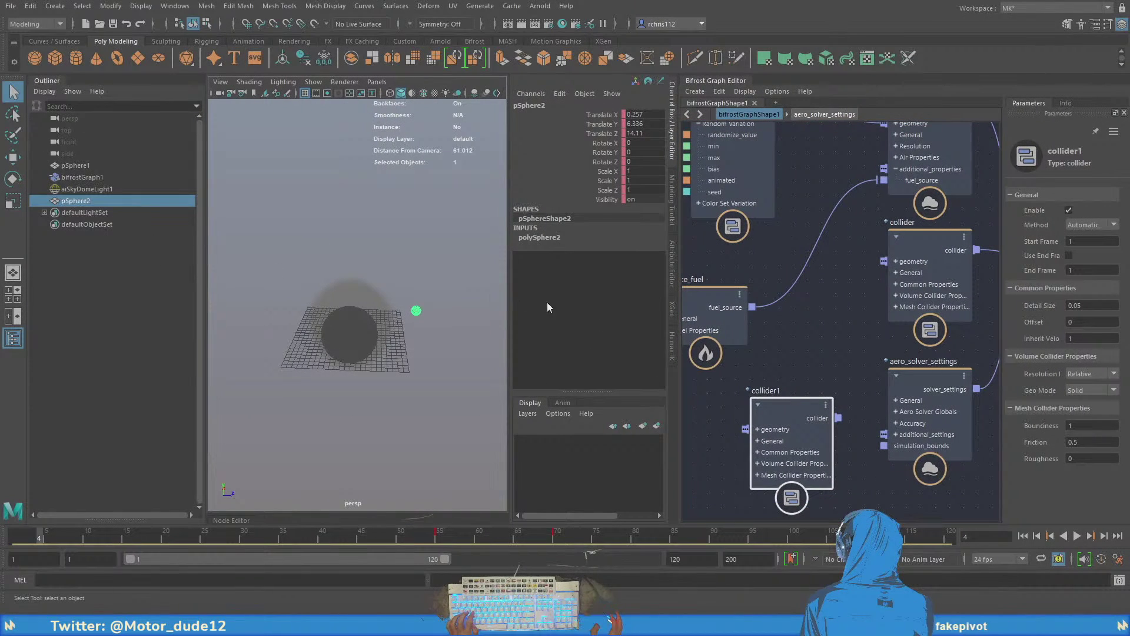
{"action": "middle_click_drag", "start_coordinate": [817, 339], "coordinate": [895, 275], "text": "alt"}
{"action": "middle_click_drag", "start_coordinate": [708, 377], "coordinate": [794, 378], "text": "alt"}
{"action": "middle_click_drag", "start_coordinate": [91, 202], "coordinate": [747, 352]}
{"action": "scroll", "coordinate": [788, 412], "scroll_direction": "up", "scroll_amount": 1}
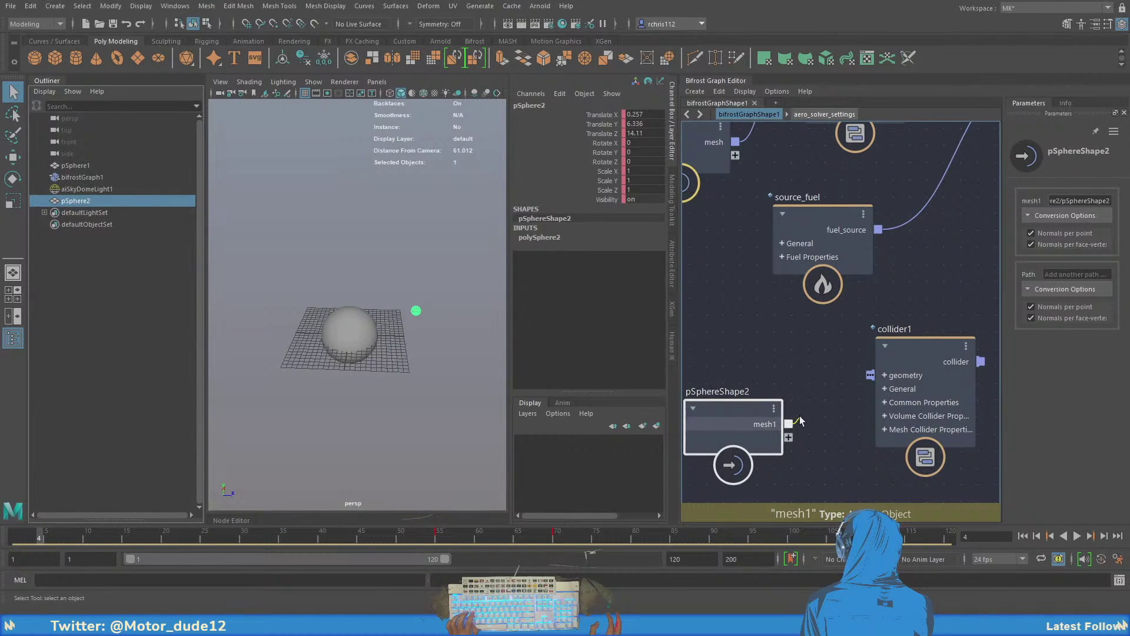
{"action": "left_click_drag", "start_coordinate": [735, 408], "coordinate": [870, 375]}
- Connect collider1's collider output to the geometry input of the original collider node
{"action": "scroll", "coordinate": [774, 377], "scroll_direction": "down", "scroll_amount": 2}
{"action": "middle_click_drag", "start_coordinate": [938, 294], "coordinate": [794, 389], "text": "alt"}
{"action": "scroll", "coordinate": [797, 410], "scroll_direction": "down", "scroll_amount": 1}
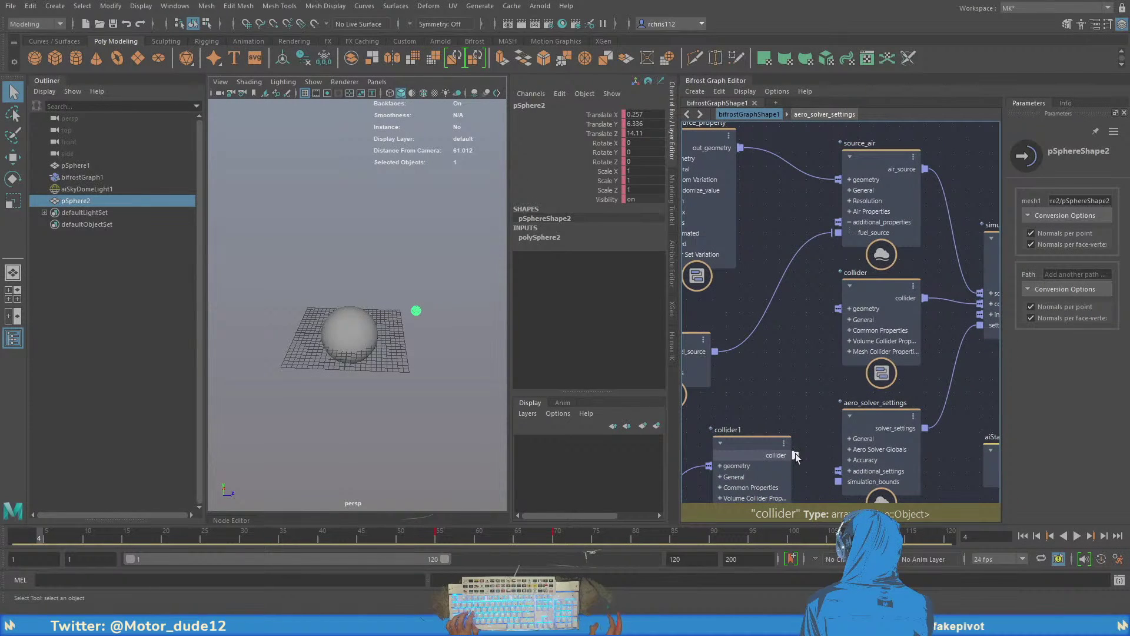
{"action": "left_click_drag", "start_coordinate": [796, 454], "coordinate": [838, 308]}
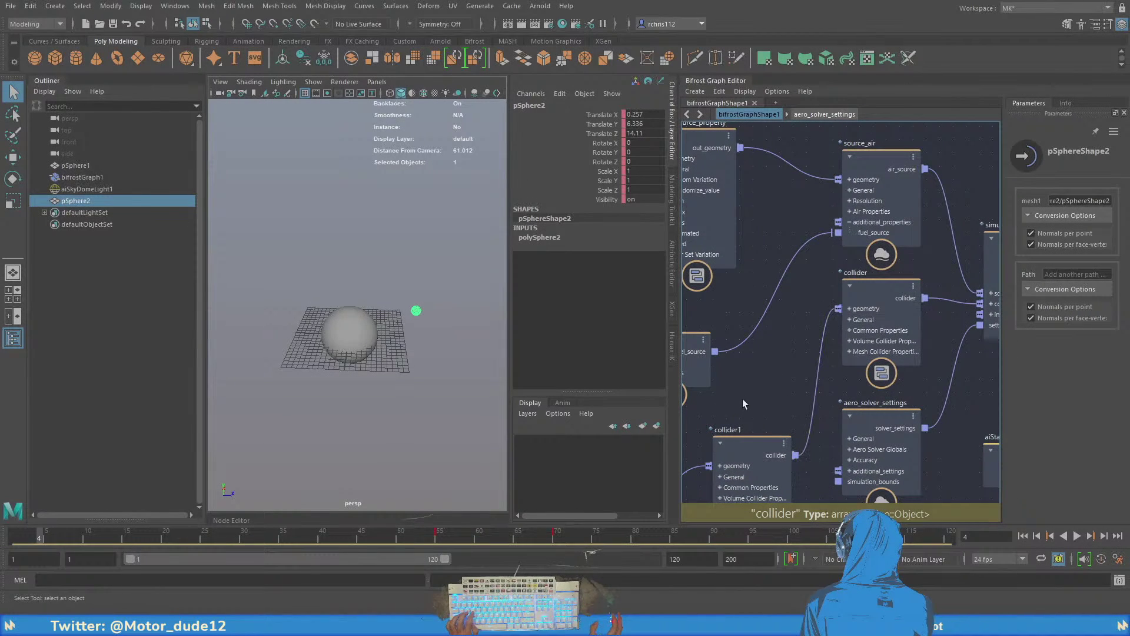
{"action": "middle_click_drag", "start_coordinate": [742, 398], "coordinate": [832, 328], "text": "alt"}
- Play the simulation from frame 1 to frame 84 and examine how the smoke reacts to the small sphere
{"action": "left_click_drag", "start_coordinate": [38, 538], "coordinate": [13, 540]}
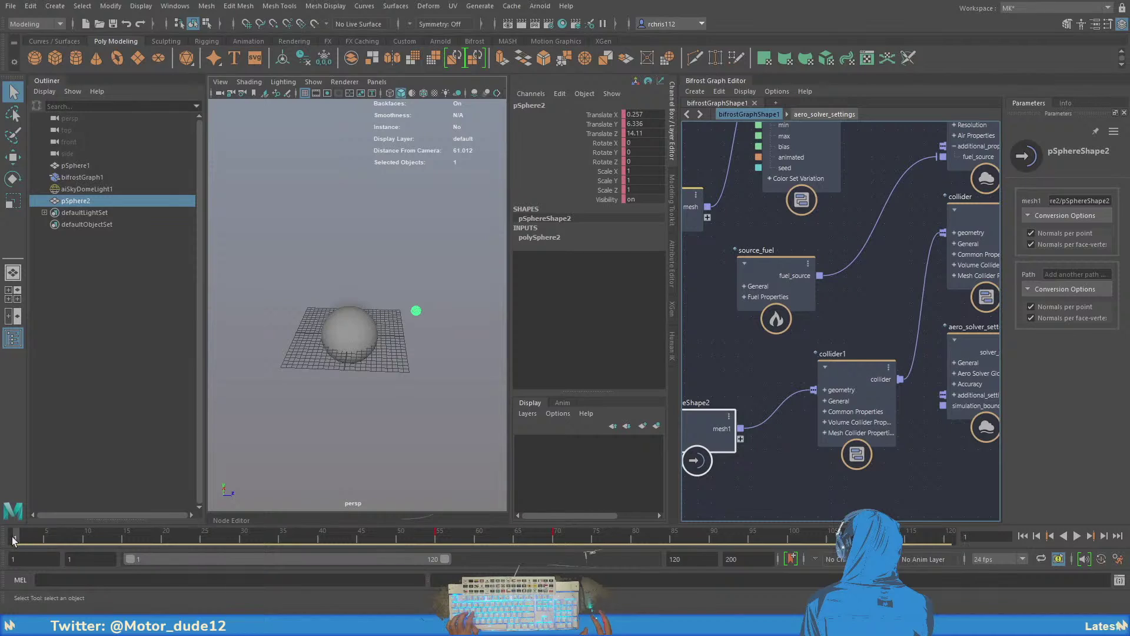
{"action": "left_click", "coordinate": [1078, 536]}
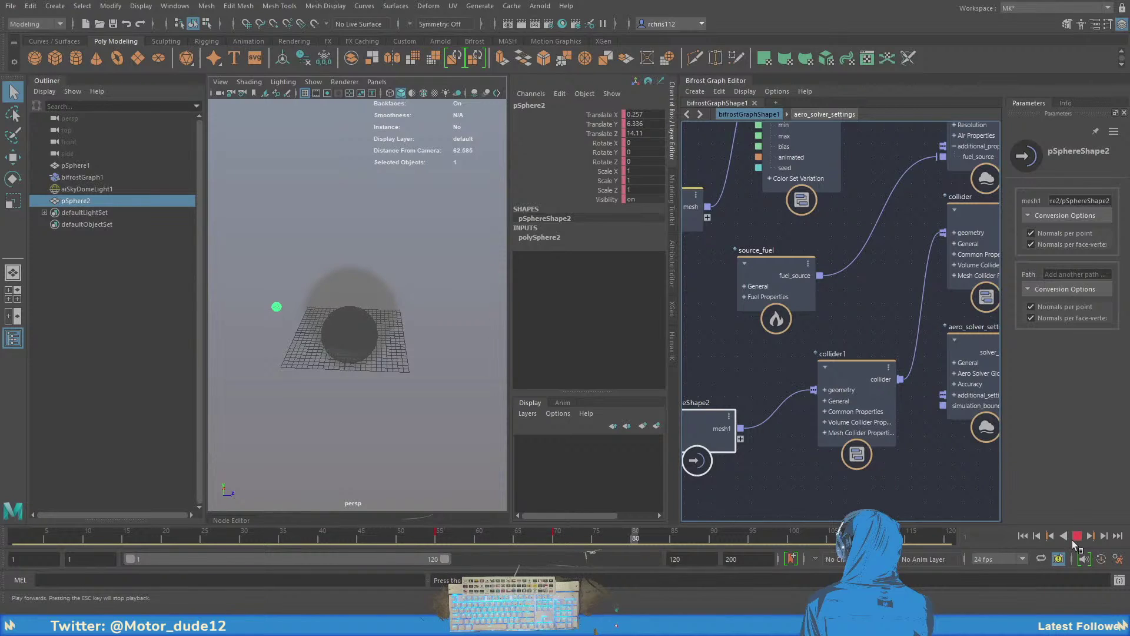
{"action": "left_click", "coordinate": [1075, 536]}
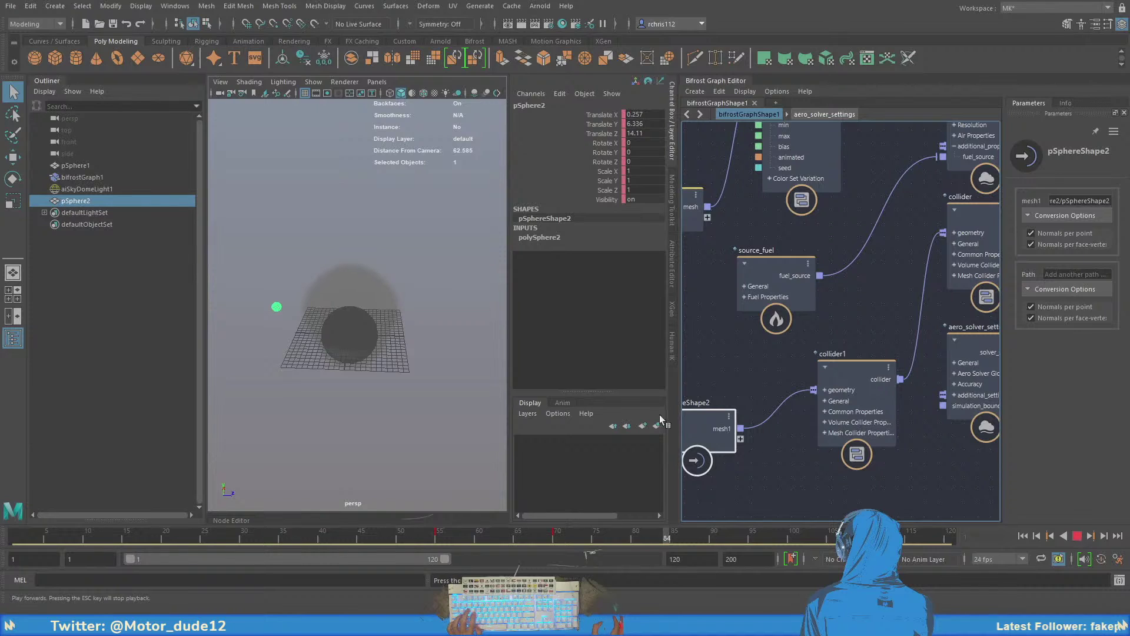
{"action": "left_click_drag", "start_coordinate": [347, 294], "coordinate": [439, 281], "text": "alt"}
{"action": "right_click_drag", "start_coordinate": [328, 306], "coordinate": [434, 324], "text": "alt"}
{"action": "mouse_move", "coordinate": [434, 323]}
{"action": "left_mouse_down", "text": "alt"}
{"action": "mouse_move", "coordinate": [444, 320]}
{"action": "mouse_move", "coordinate": [428, 323]}
{"action": "left_mouse_up", "text": "alt"}
{"action": "right_click_drag", "start_coordinate": [428, 323], "coordinate": [294, 319], "text": "alt"}
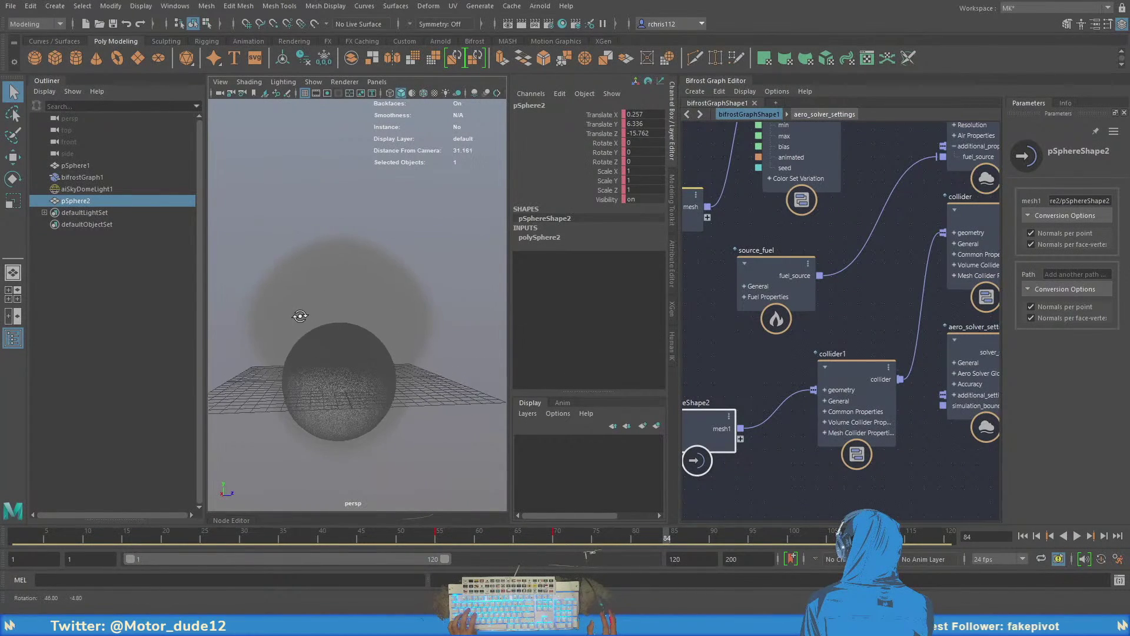
{"action": "left_click_drag", "start_coordinate": [296, 318], "coordinate": [347, 306], "text": "alt"}
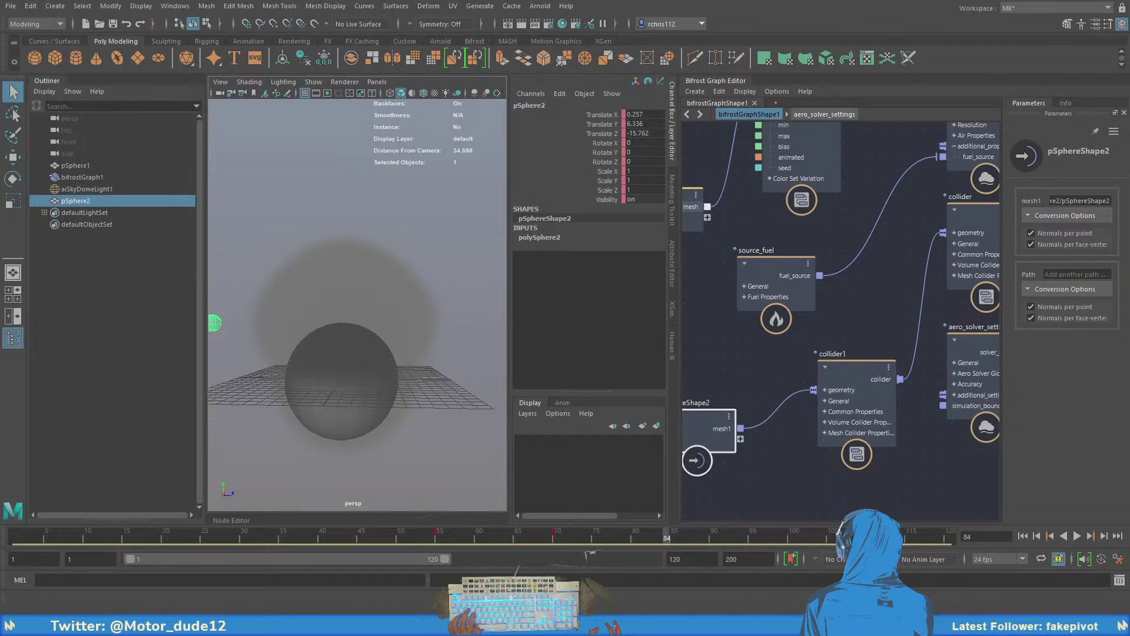
- Move the simulate_aero node farther away from the source_air and collider nodes to open up space
{"action": "middle_click_drag", "start_coordinate": [855, 320], "coordinate": [806, 328]}
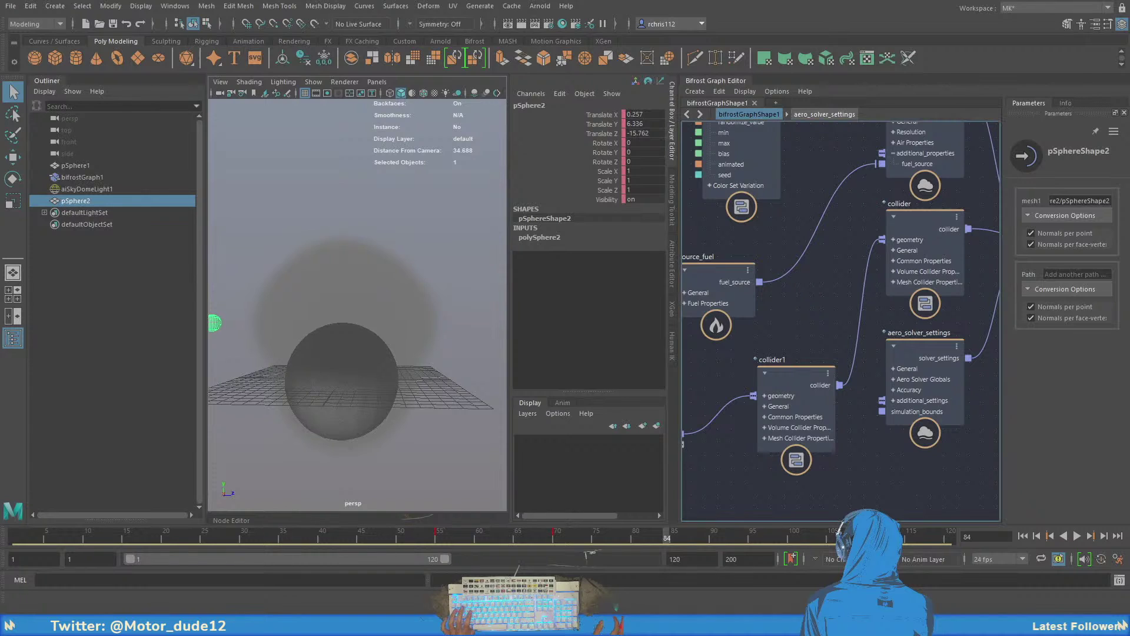
{"action": "middle_click_drag", "start_coordinate": [822, 285], "coordinate": [830, 379]}
{"action": "left_click_drag", "start_coordinate": [855, 258], "coordinate": [963, 224]}
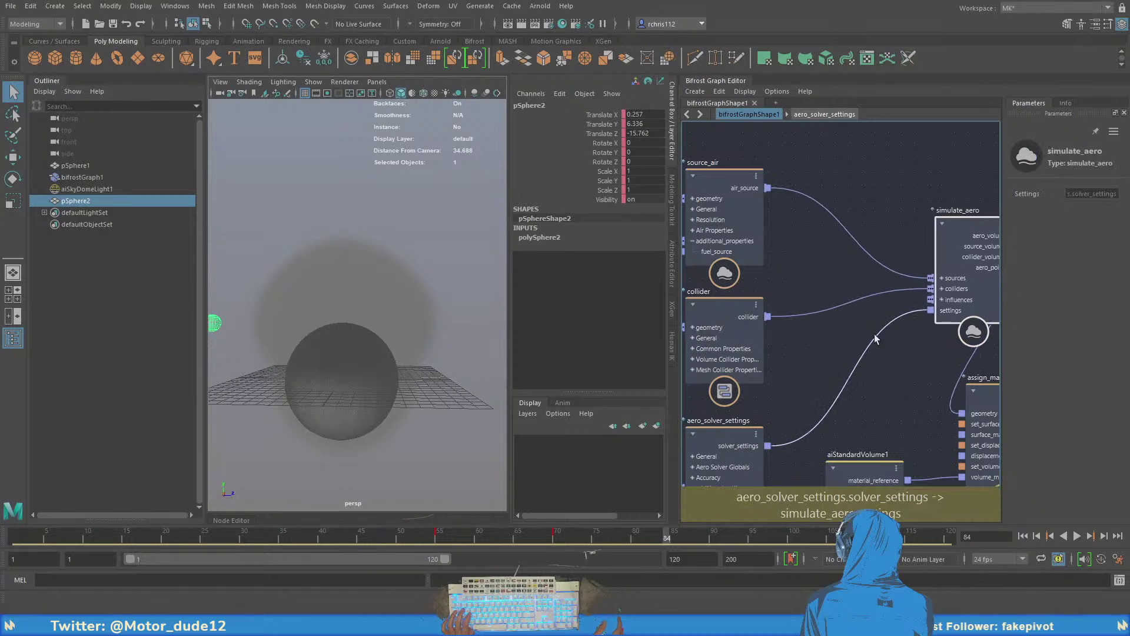
- Add a dissipation_influence node beside the collider node and connect its out_influence to simulate_aero's influences input
{"action": "middle_click_drag", "start_coordinate": [810, 516], "coordinate": [838, 378]}
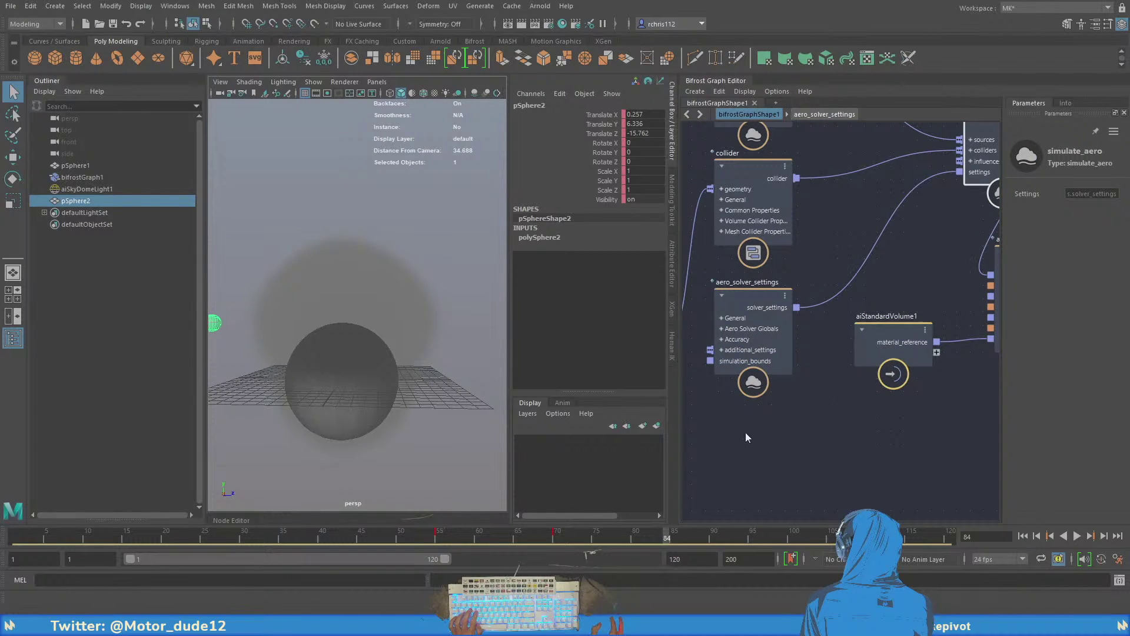
{"action": "key", "text": "ctrl+v"}
{"action": "left_click_drag", "start_coordinate": [827, 421], "coordinate": [837, 216]}
{"action": "middle_click_drag", "start_coordinate": [906, 241], "coordinate": [848, 361]}
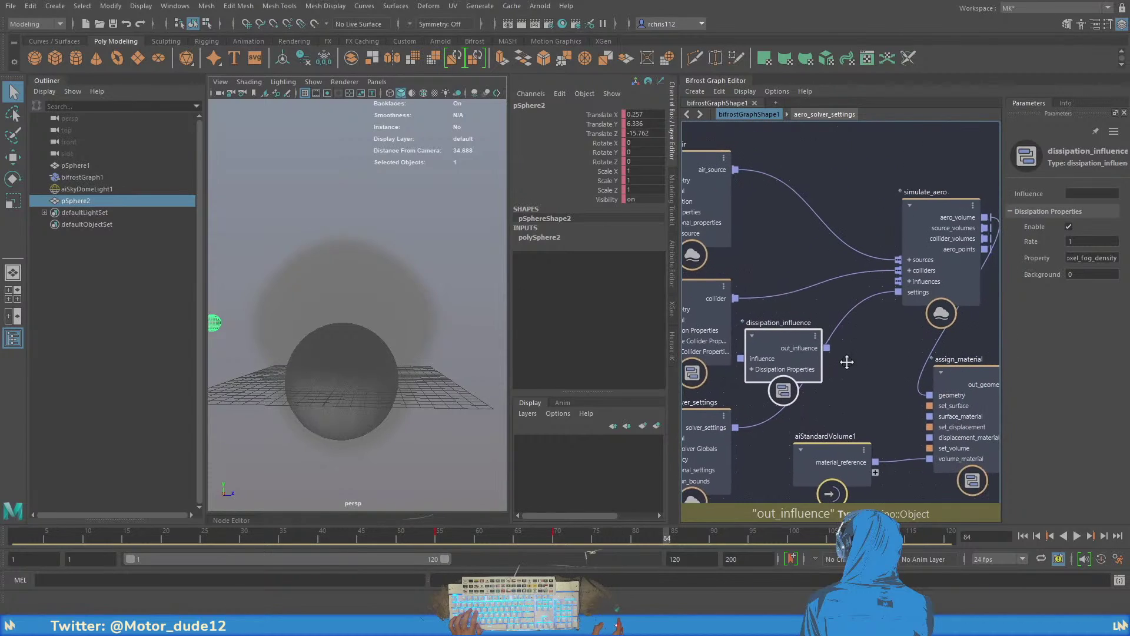
{"action": "left_click_drag", "start_coordinate": [826, 347], "coordinate": [897, 282]}
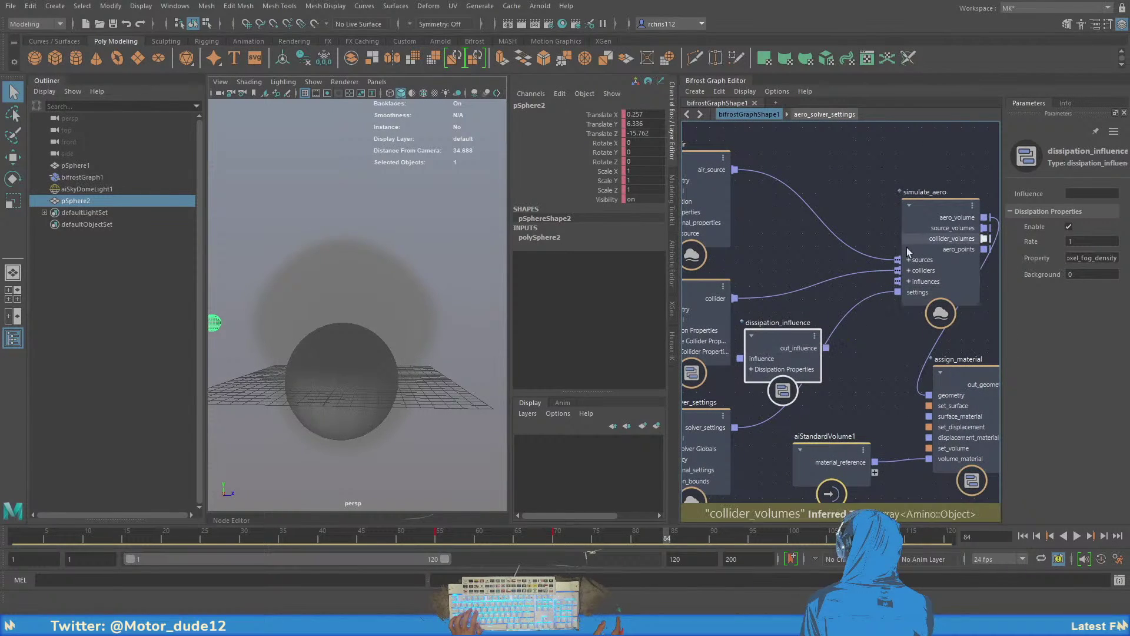
{"action": "middle_click_drag", "start_coordinate": [870, 389], "coordinate": [914, 340]}
- Extend the playback range to frame 200 and playblast the simulation from frame 1 in an enlarged viewport
{"action": "key", "text": "alt+shift+v"}
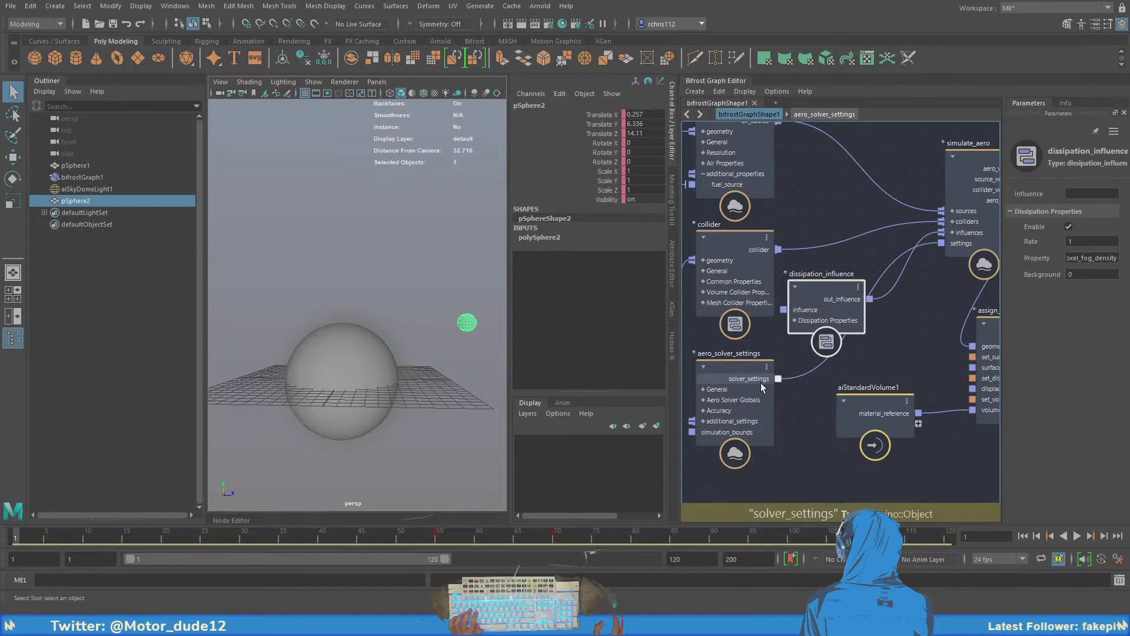
{"action": "left_click_drag", "start_coordinate": [445, 558], "coordinate": [703, 567]}
{"action": "left_click", "coordinate": [673, 115]}
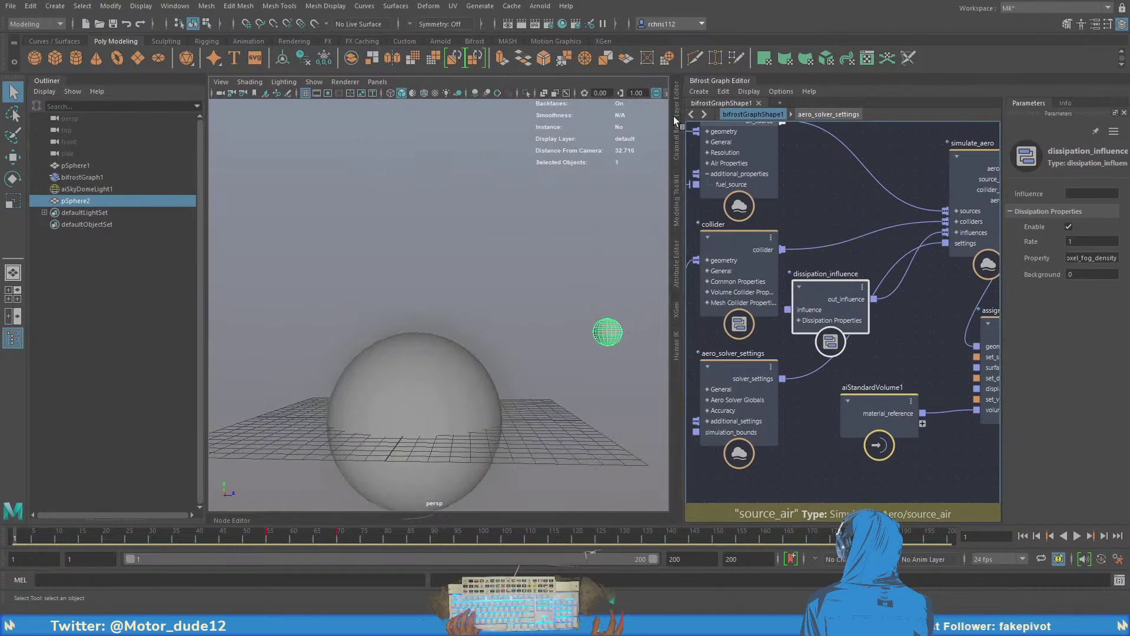
{"action": "left_click", "coordinate": [714, 81]}
{"action": "left_click_drag", "start_coordinate": [757, 336], "coordinate": [624, 310], "text": "alt"}
{"action": "right_click", "coordinate": [625, 534]}
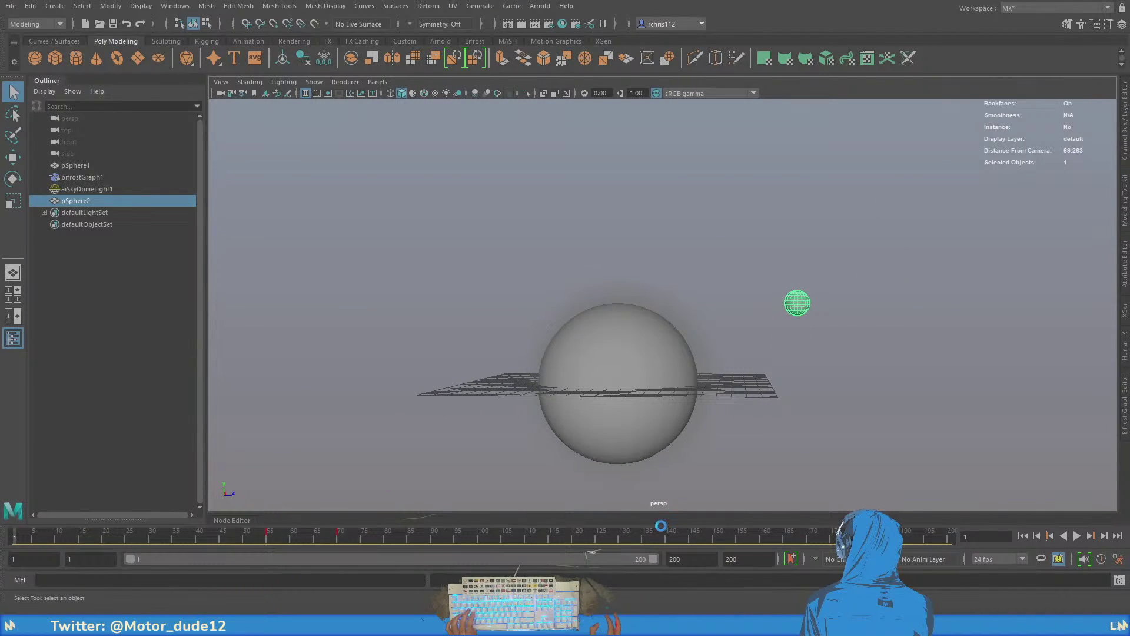
{"action": "left_click", "coordinate": [673, 421]}
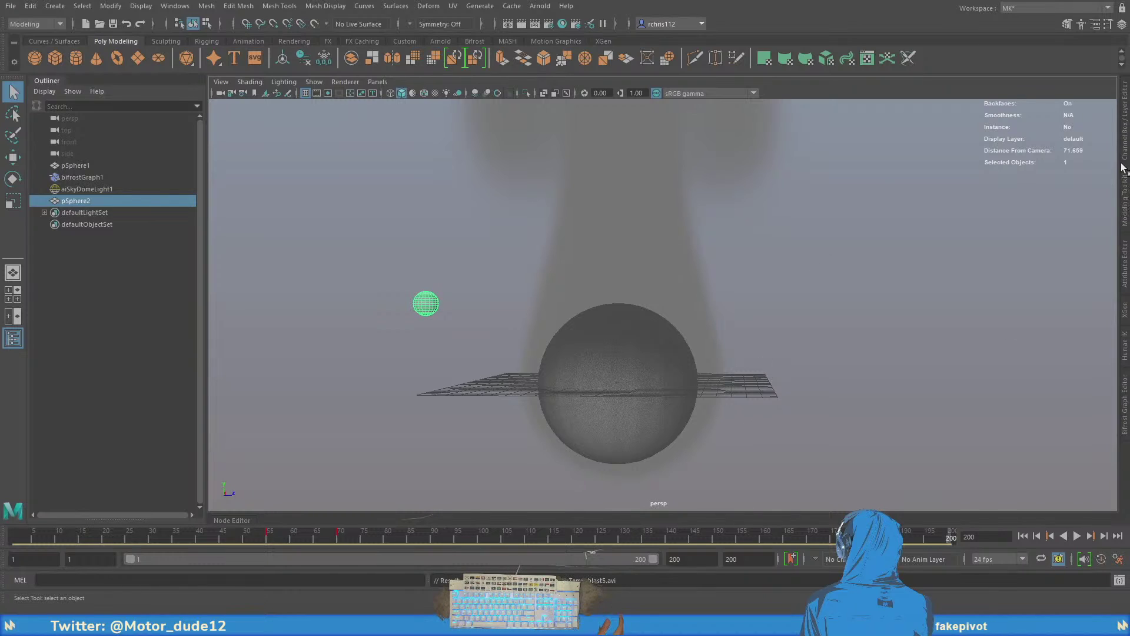
- Reopen the Bifrost graph, move the dissipation_influence node up beside source_air, and save the scene
{"action": "left_click", "coordinate": [1125, 403]}
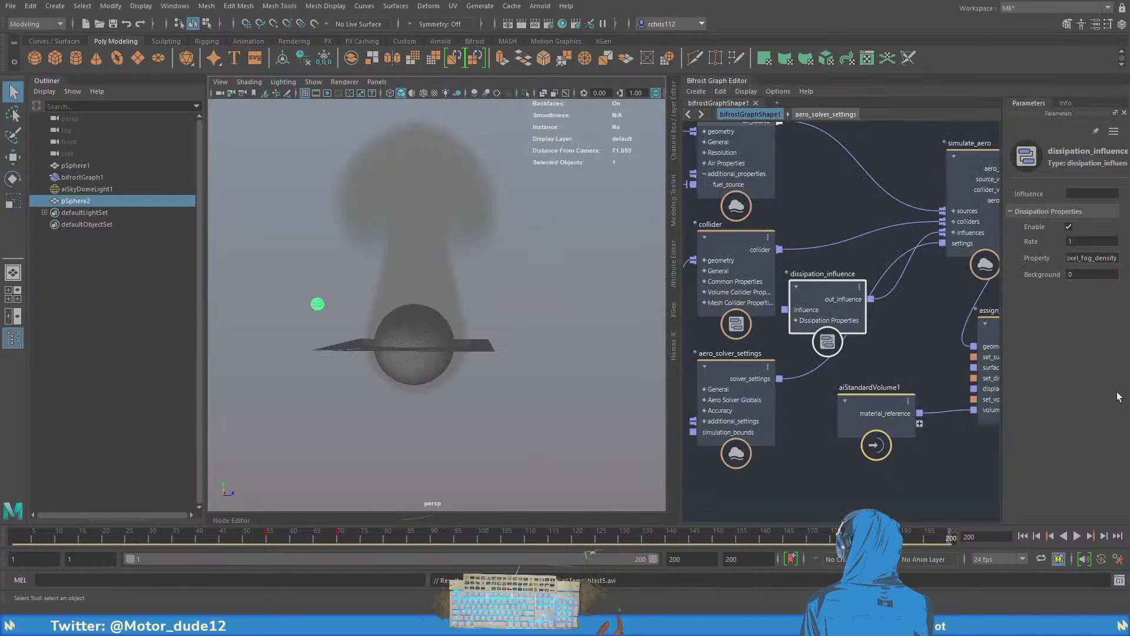
{"action": "left_click_drag", "start_coordinate": [824, 337], "coordinate": [824, 229]}
{"action": "middle_click_drag", "start_coordinate": [827, 334], "coordinate": [865, 376]}
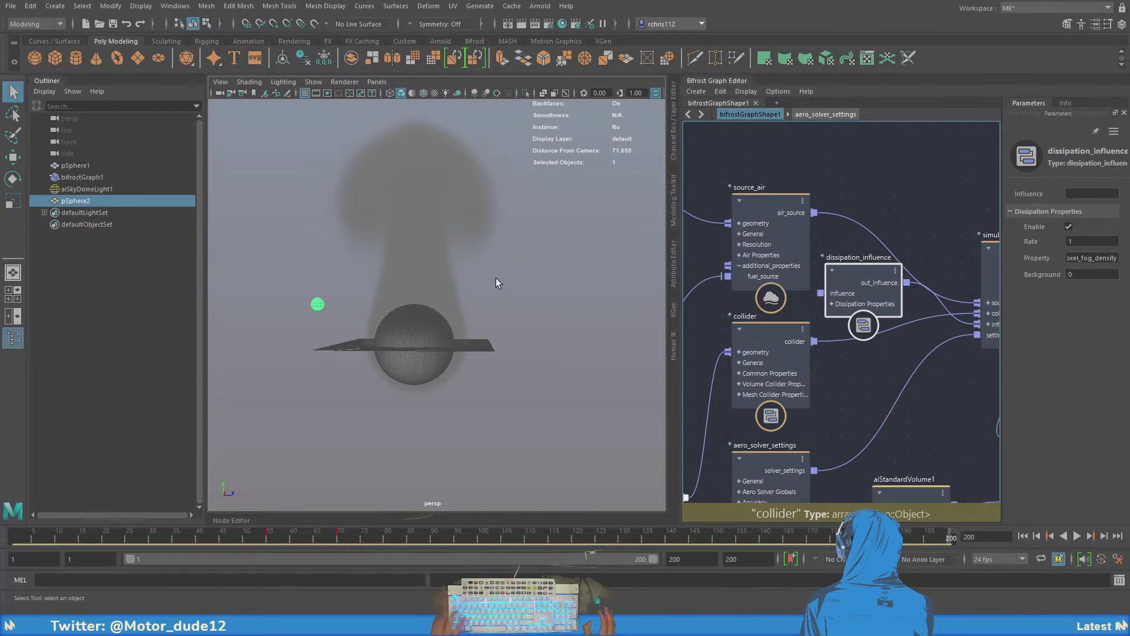
{"action": "key", "text": "ctrl+s"}
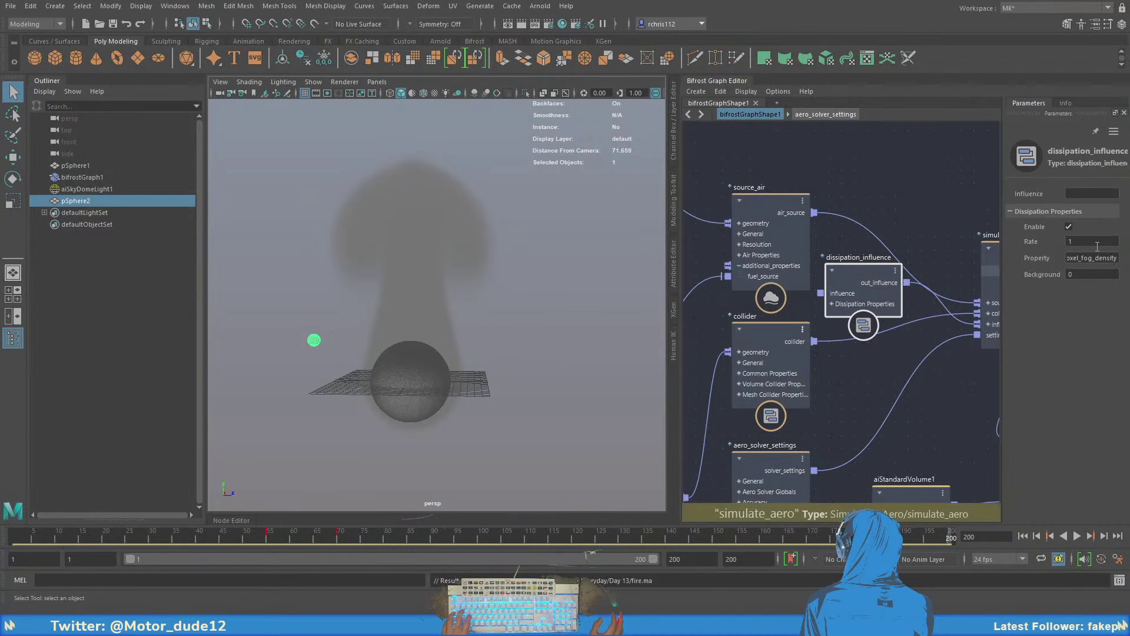
- Move the dissipation_influence node above the source_air node, leave its Rate at 1, and save the scene
{"action": "left_click", "coordinate": [1070, 242]}
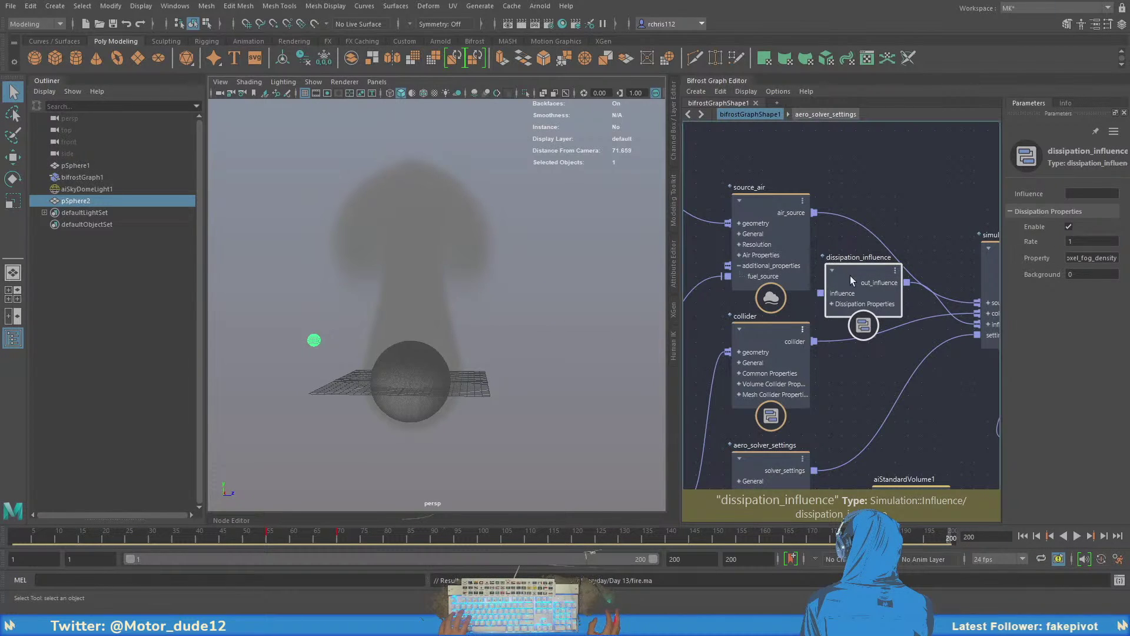
{"action": "left_click_drag", "start_coordinate": [850, 276], "coordinate": [870, 160]}
{"action": "scroll", "coordinate": [823, 224], "scroll_direction": "down", "scroll_amount": 2}
{"action": "left_click_drag", "start_coordinate": [823, 225], "coordinate": [806, 221]}
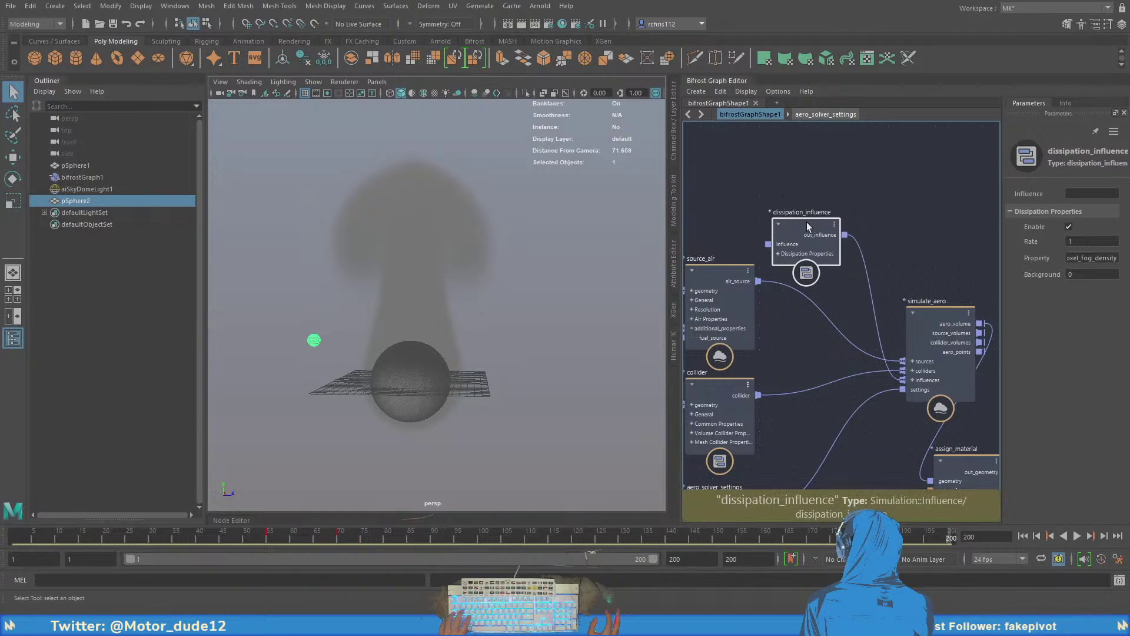
{"action": "left_click", "coordinate": [1075, 241]}
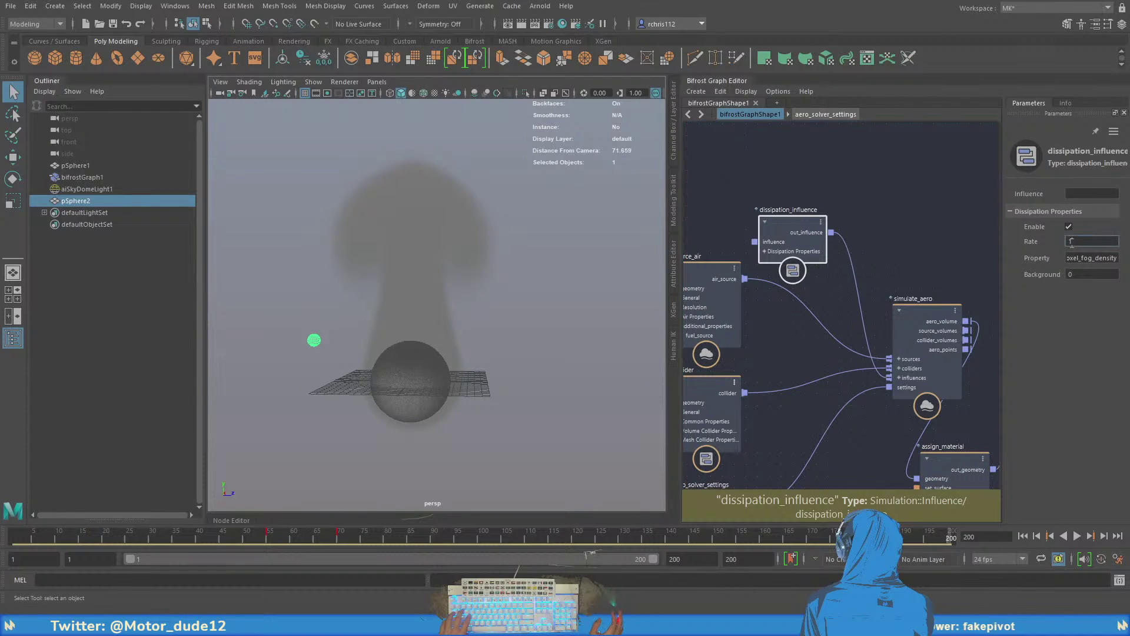
{"action": "key", "text": "Return"}
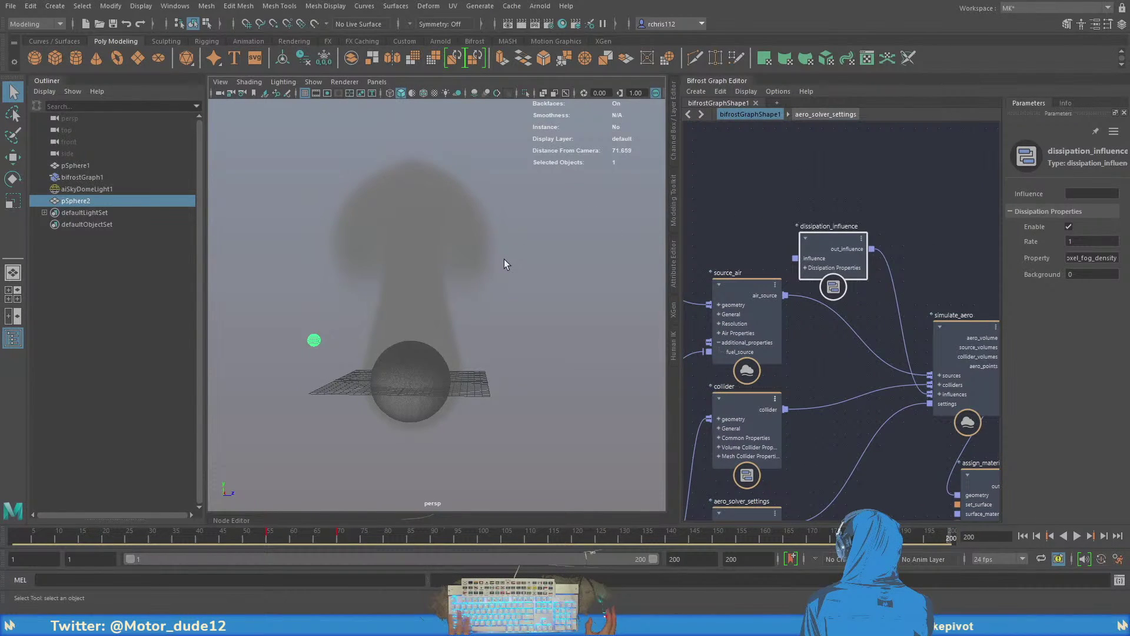
{"action": "key", "text": "ctrl+s"}
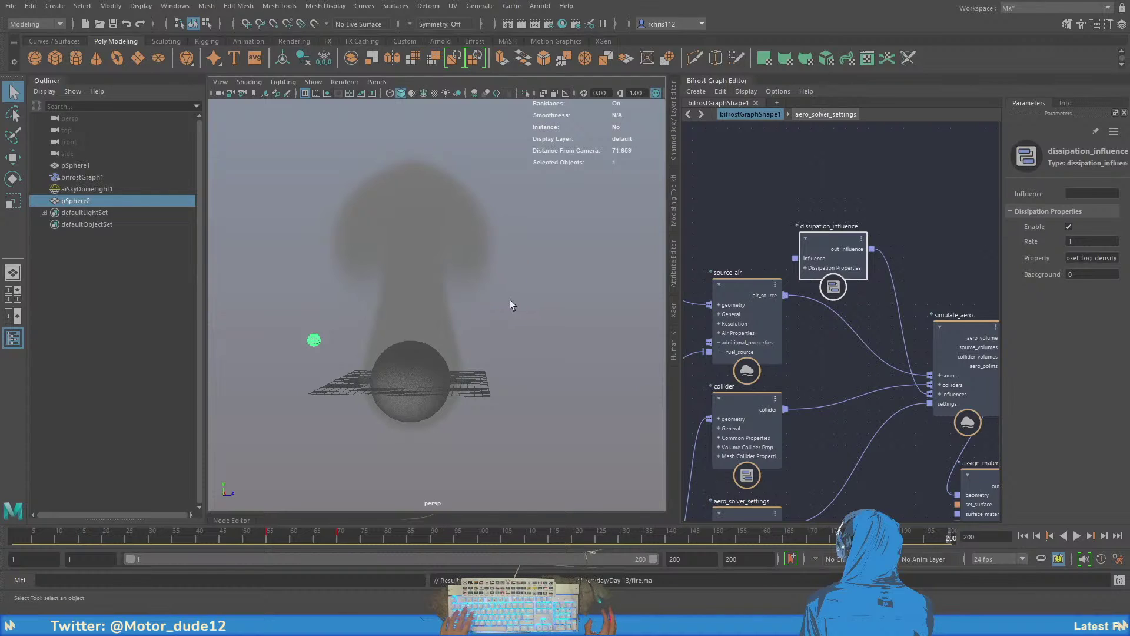
- Create a new scene and collapse the Bifrost Graph Editor to enlarge the viewport
{"action": "left_click_drag", "start_coordinate": [510, 299], "coordinate": [489, 368], "text": "alt"}
{"action": "scroll", "coordinate": [506, 288], "scroll_direction": "up", "scroll_amount": 3}
{"action": "scroll", "coordinate": [461, 249], "scroll_direction": "down", "scroll_amount": 2}
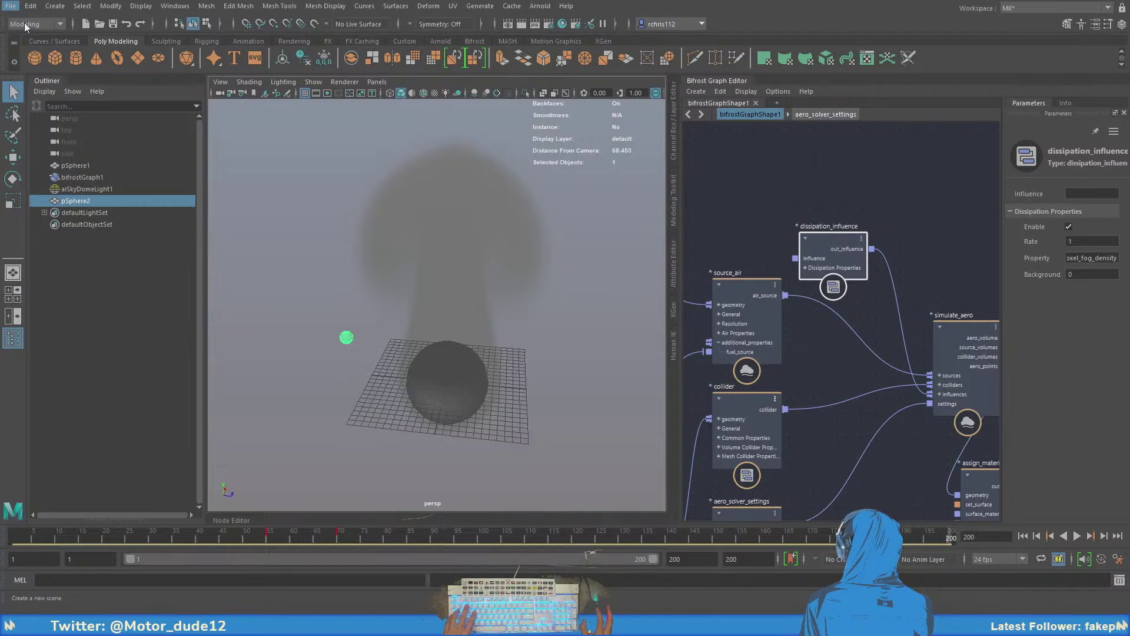
{"action": "key", "text": "ctrl+n"}
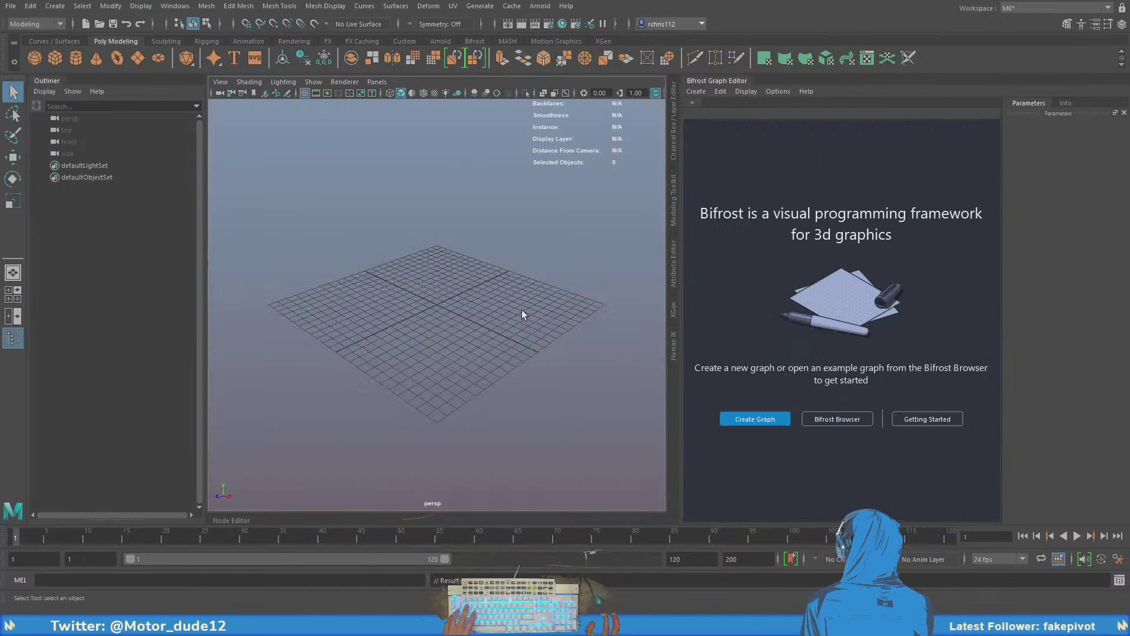
{"action": "left_click", "coordinate": [738, 80]}
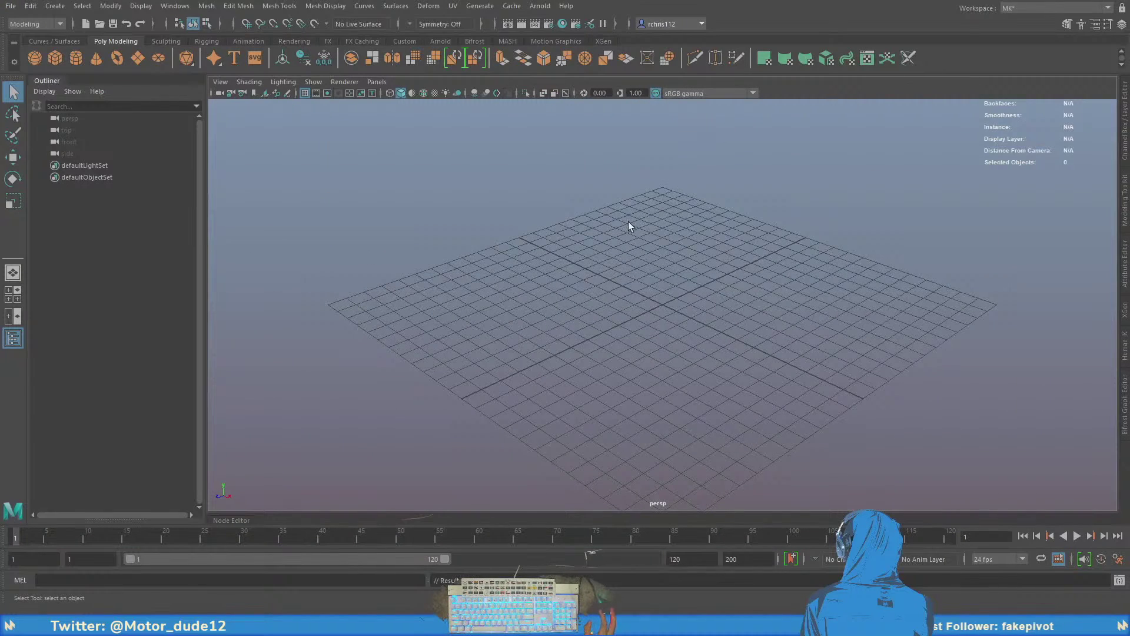